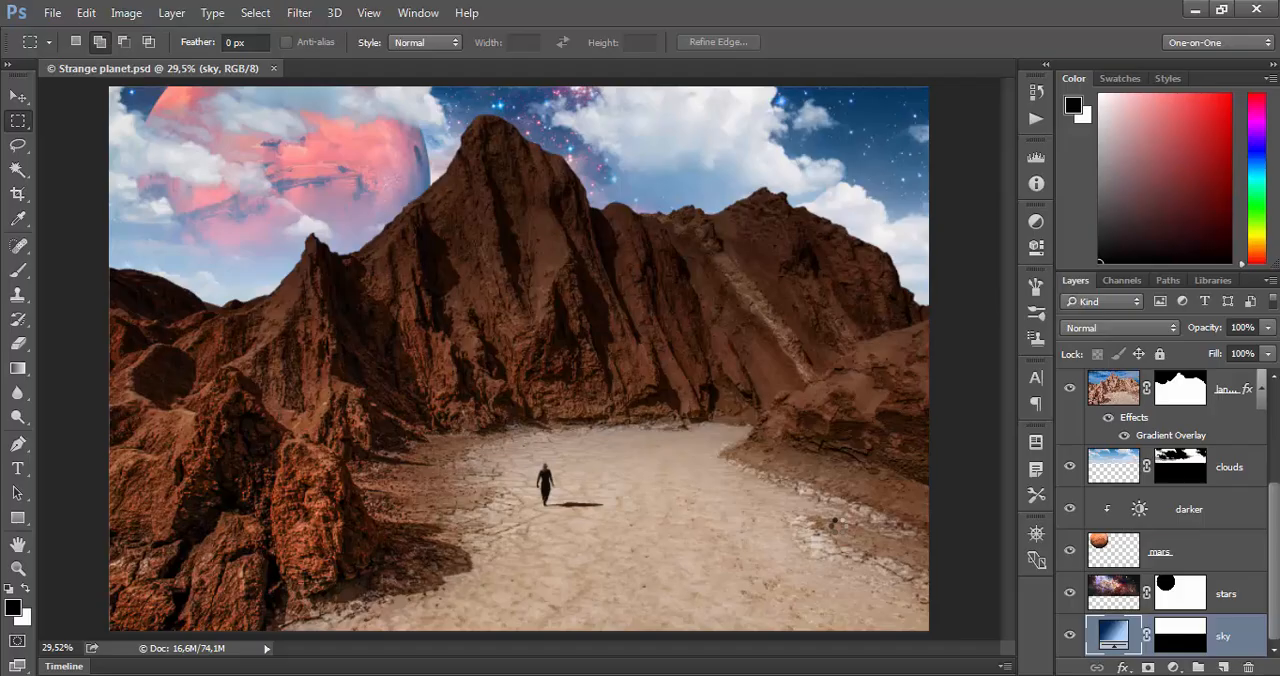
# - Open Sky full of stars.psd from the 09_select folder in Photoshop and fit the image to the window
pyautogui.moveTo(493, 672)
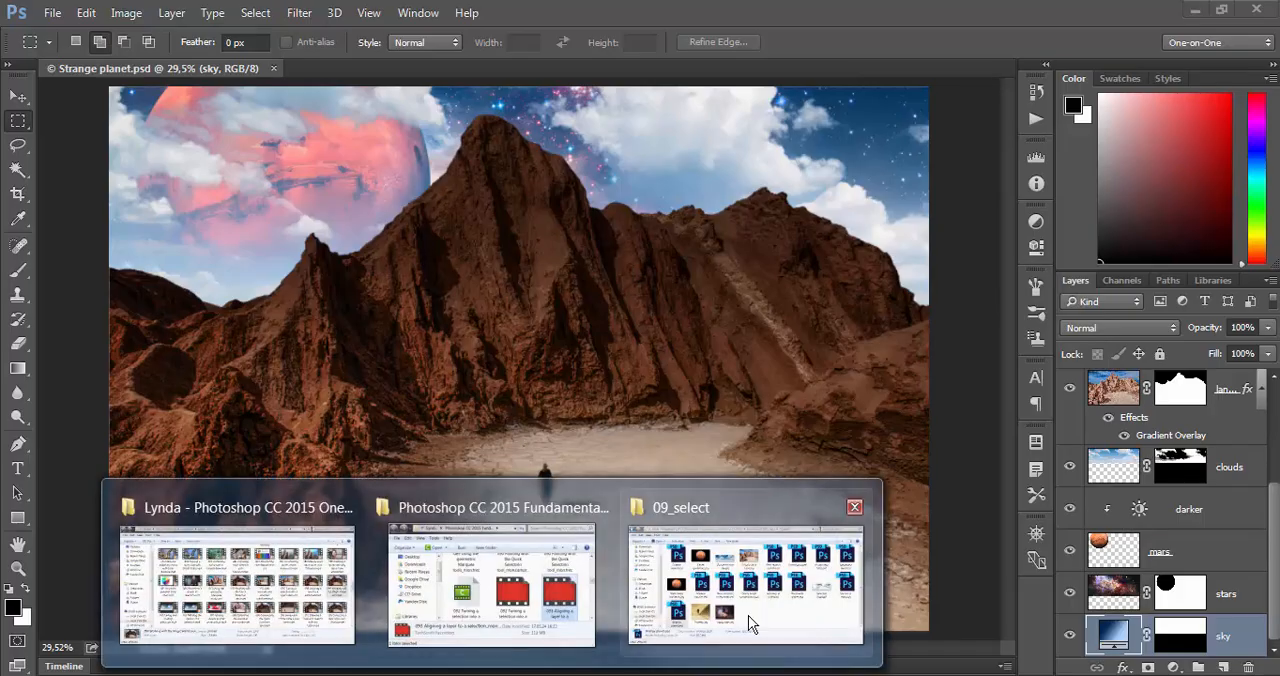
pyautogui.click(787, 610)
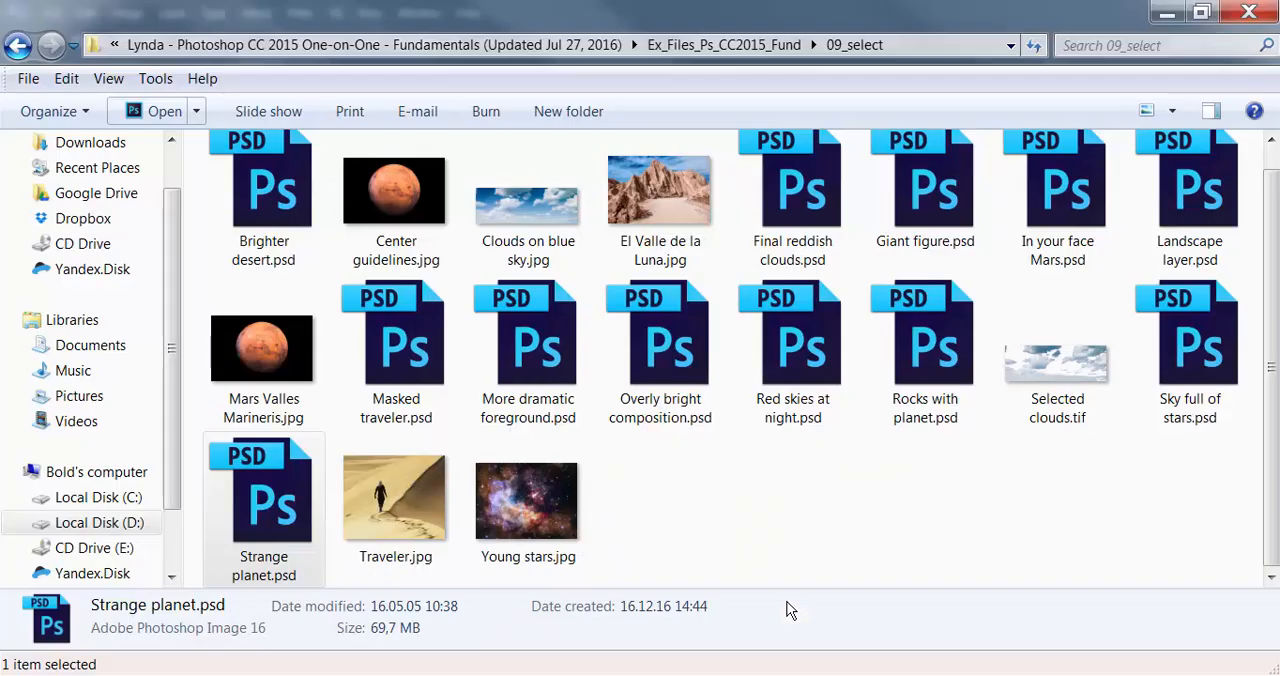
pyautogui.click(1189, 363)
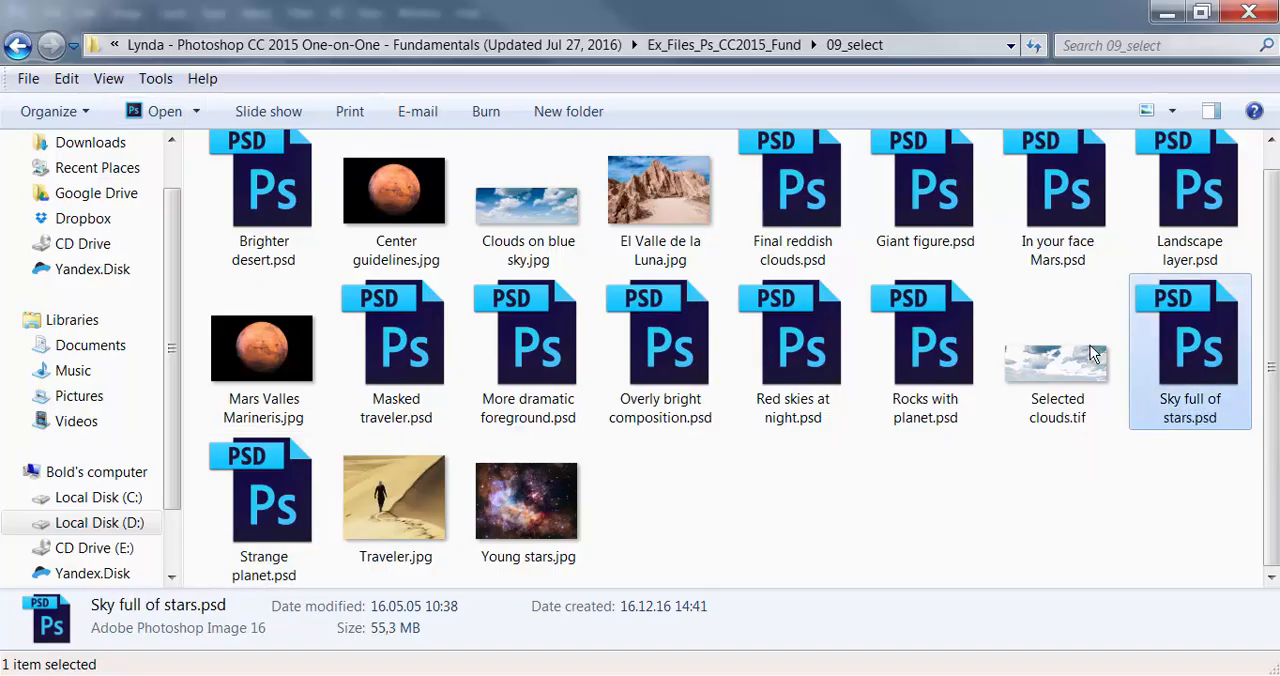
pyautogui.click(159, 114)
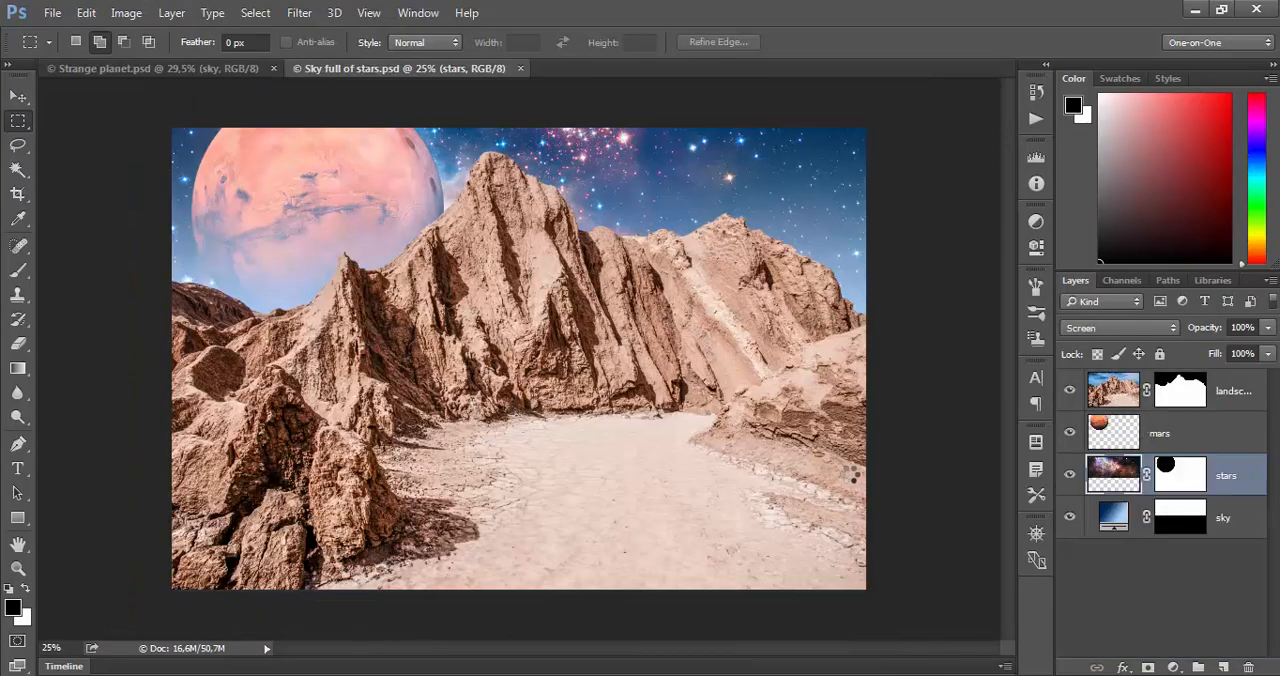
pyautogui.hotkey('ctrl', '0')
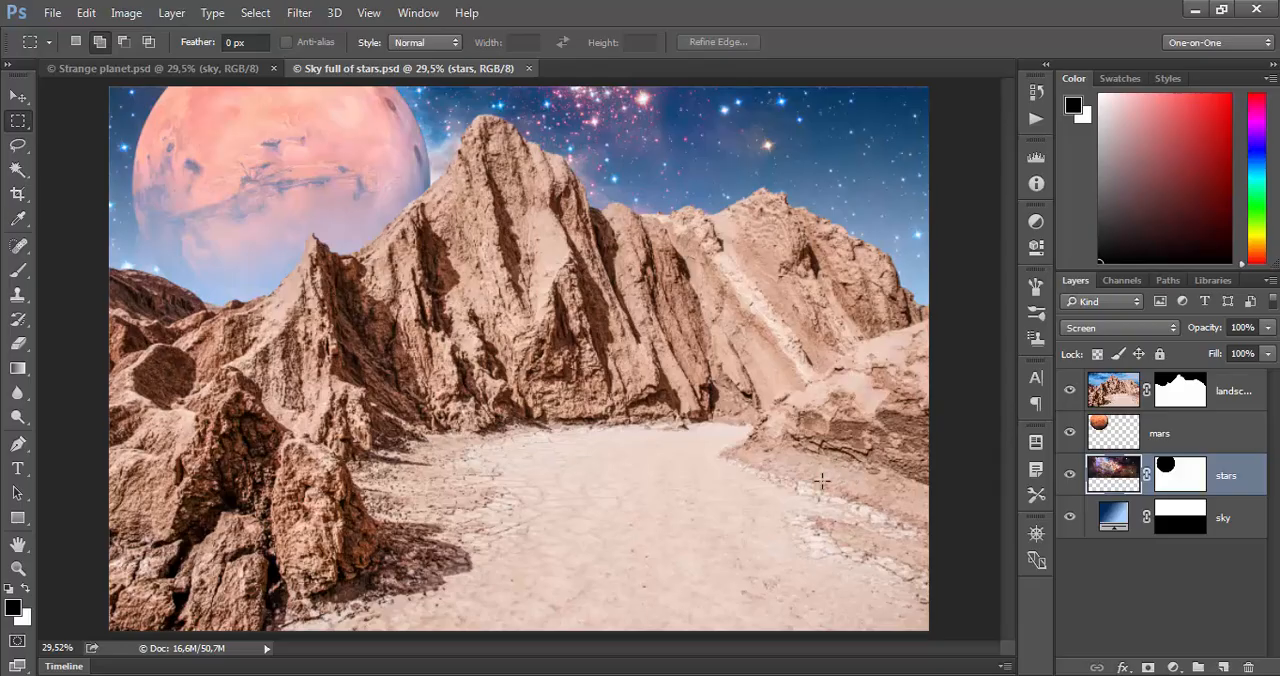
# - Open Clouds on blue sky.jpg from the 09_select folder in Photoshop and fit the image to the window
pyautogui.click(492, 675)
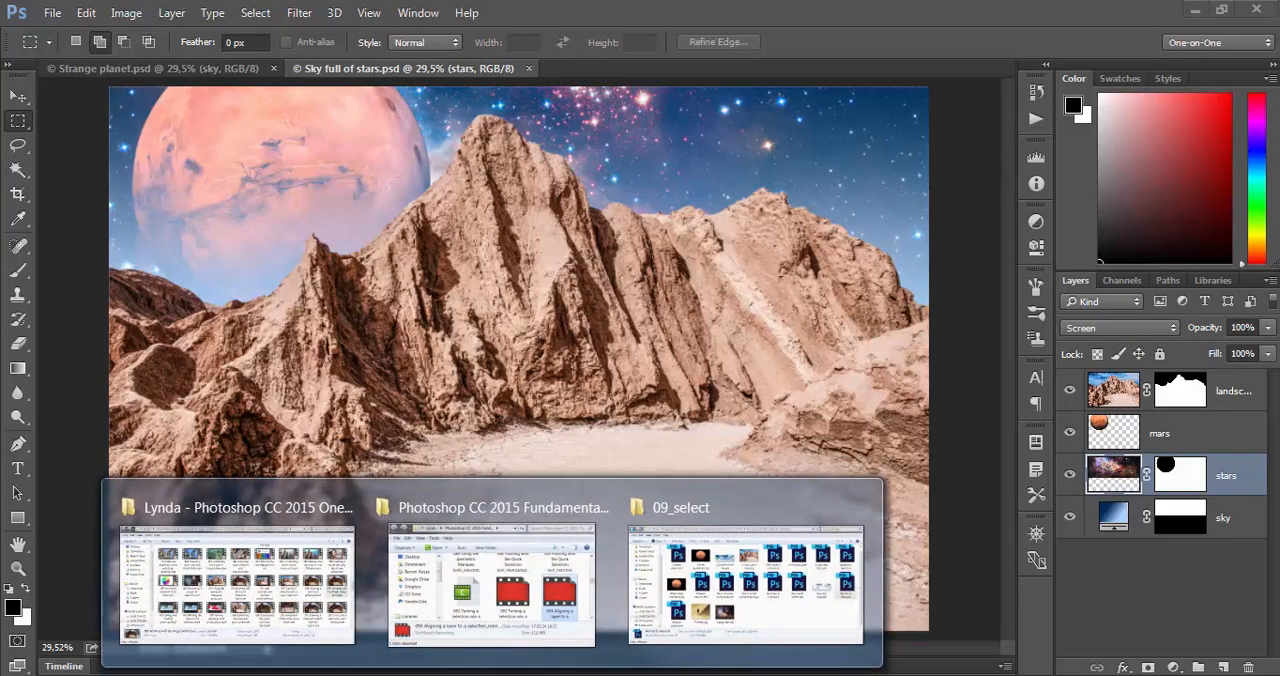
pyautogui.click(700, 620)
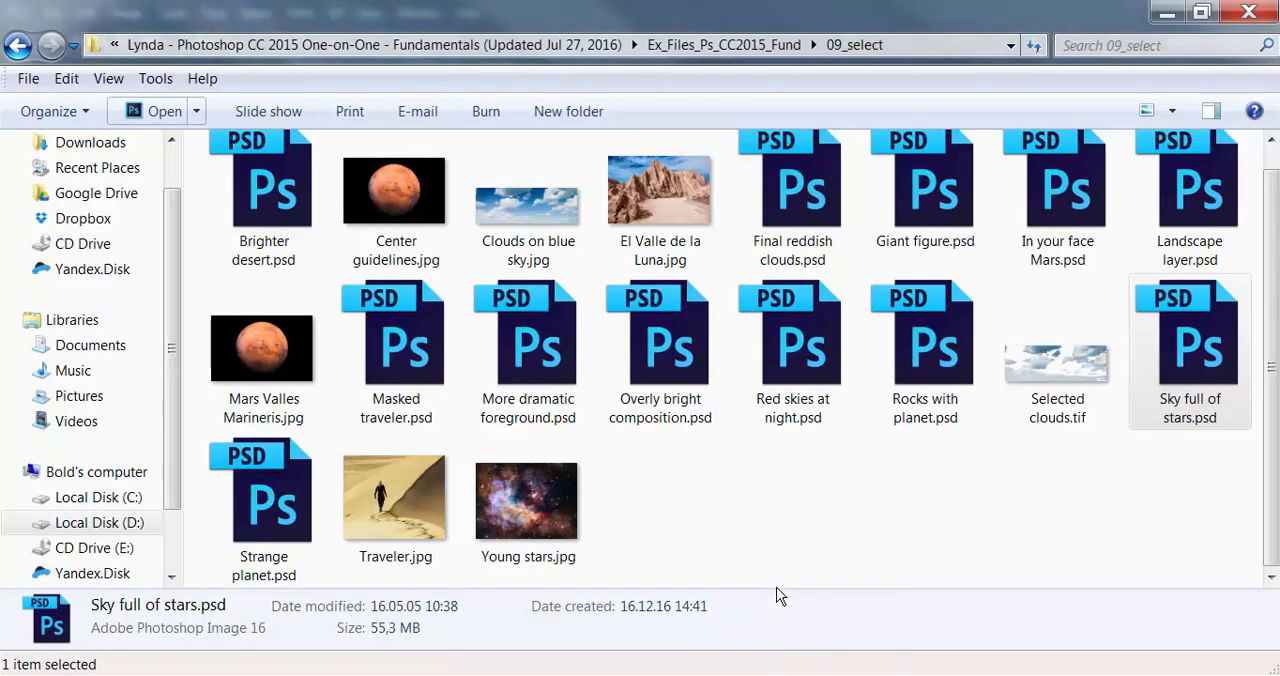
pyautogui.click(562, 205)
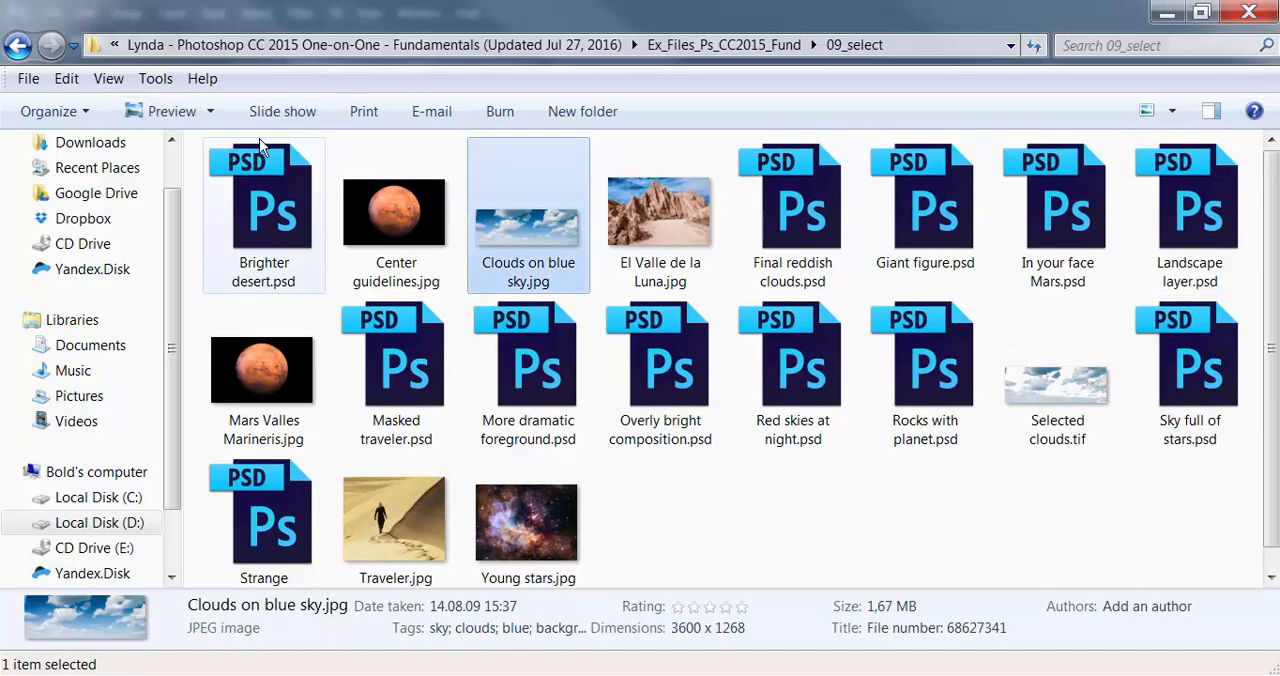
pyautogui.click(210, 111)
pyautogui.click(216, 190)
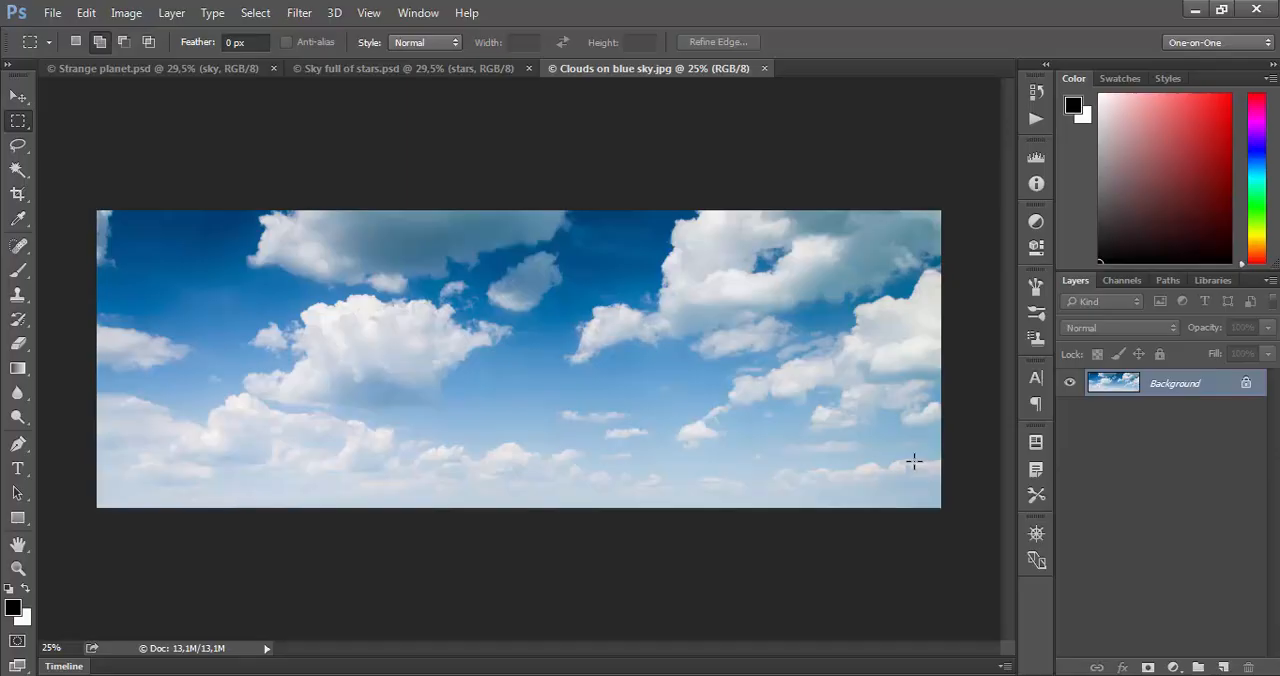
pyautogui.hotkey('ctrl', '0')
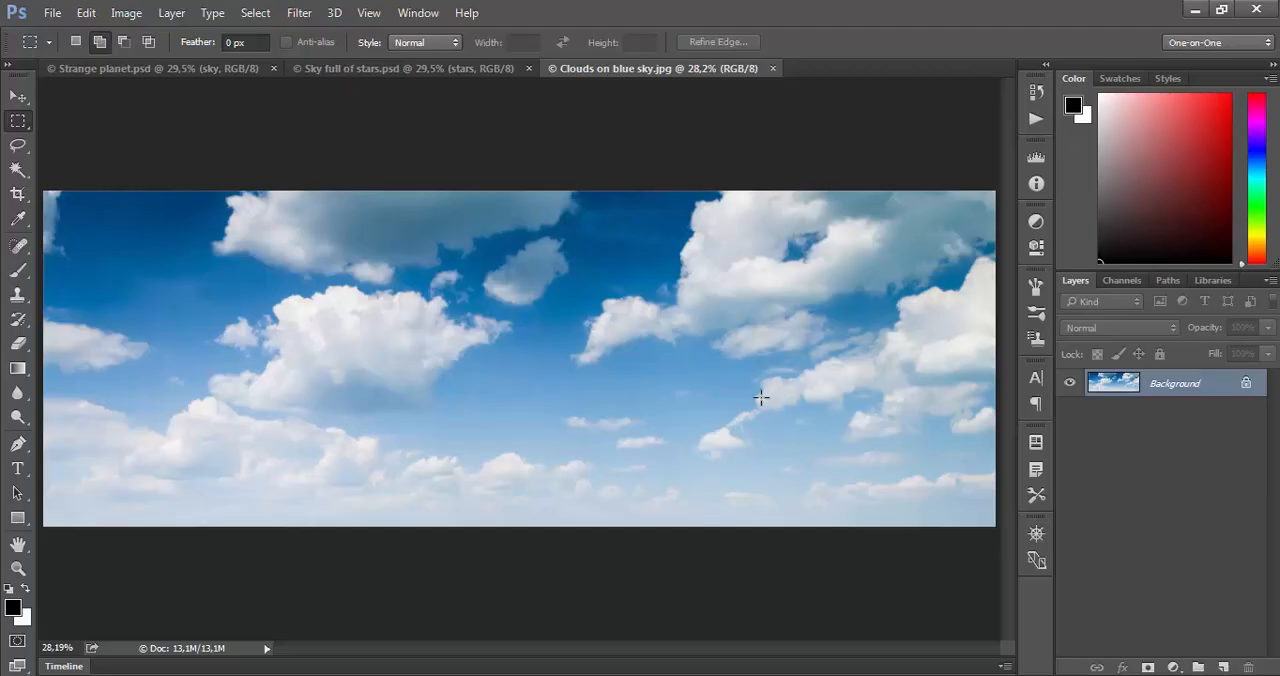
# - Compare the Strange planet and Sky full of stars compositions, and examine the upper-left clouds in Clouds on blue sky.jpg closely
pyautogui.click(238, 69)
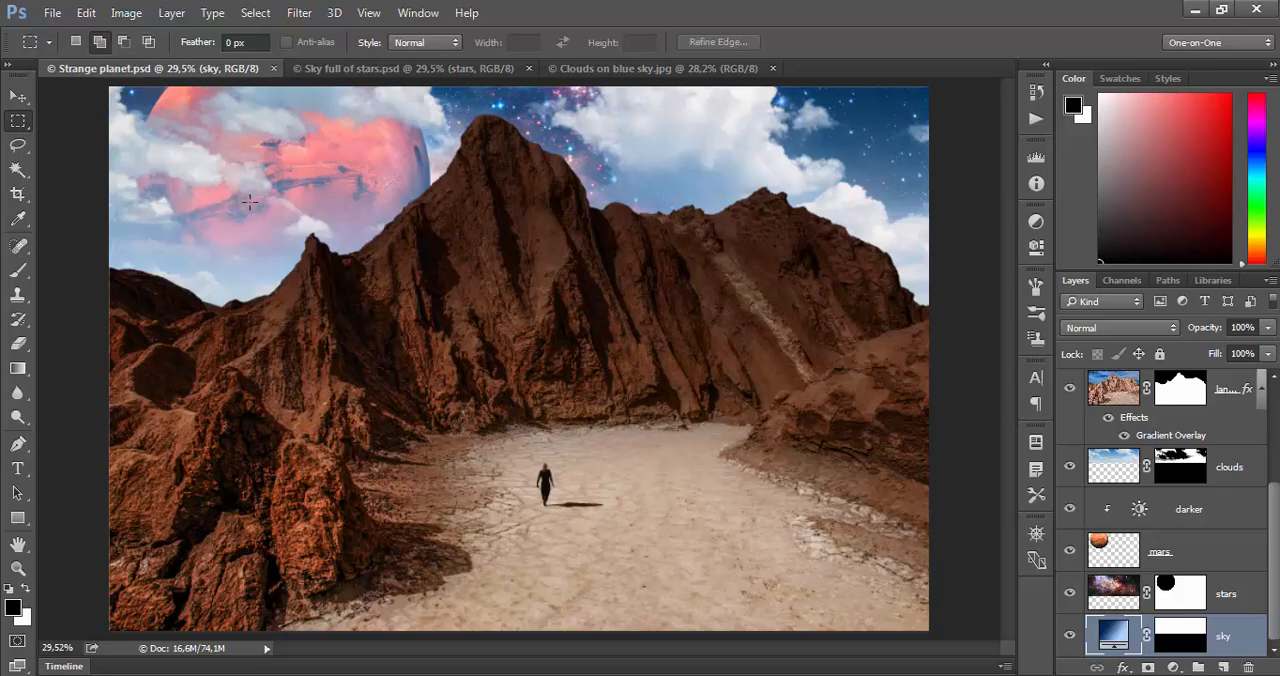
pyautogui.click(429, 68)
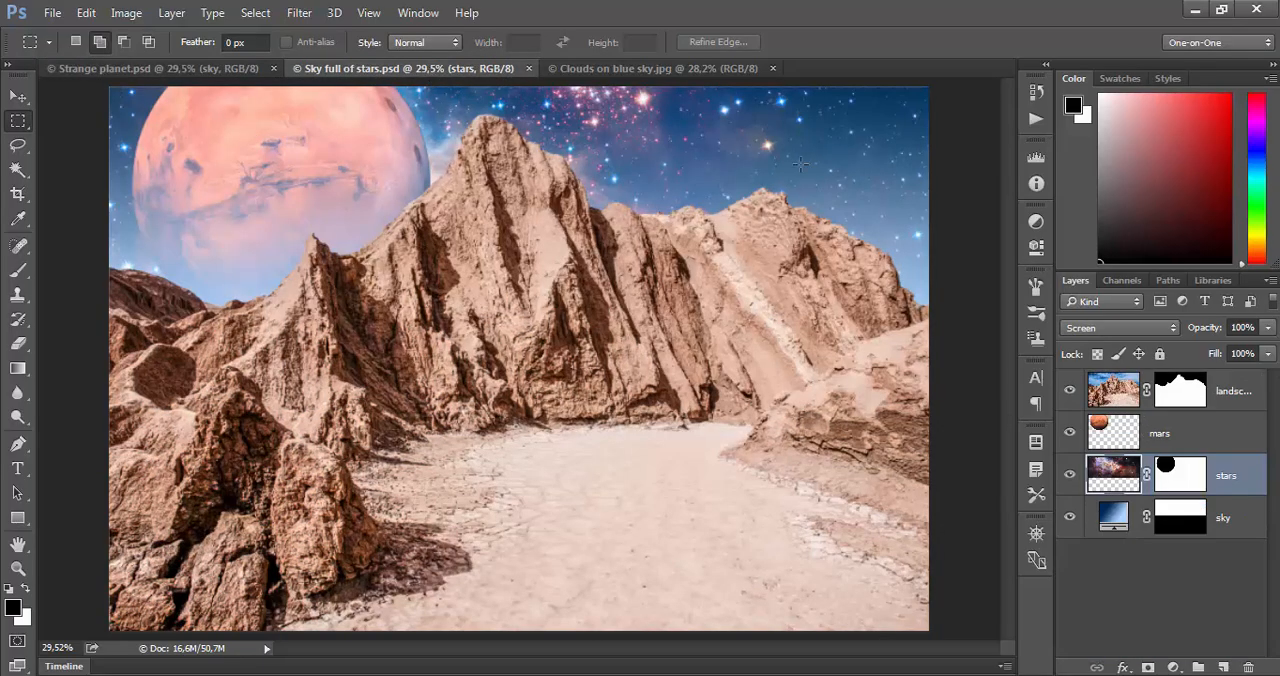
pyautogui.click(609, 70)
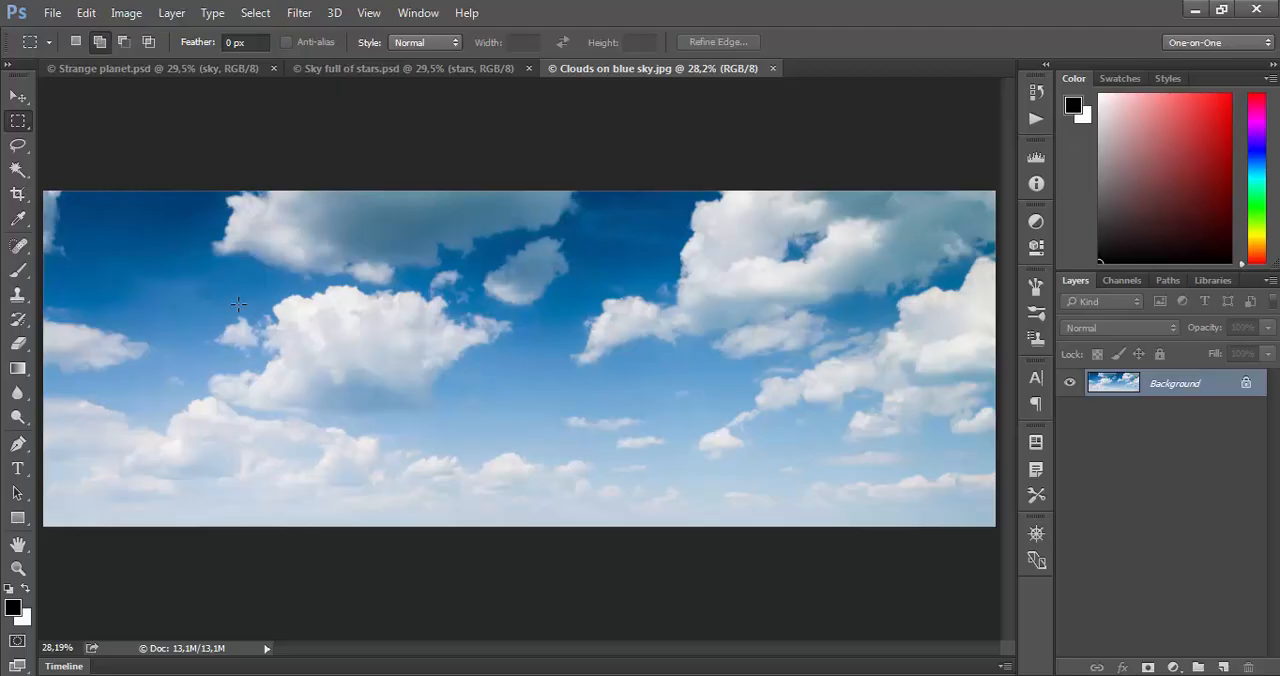
pyautogui.press('z')
pyautogui.click(193, 291)
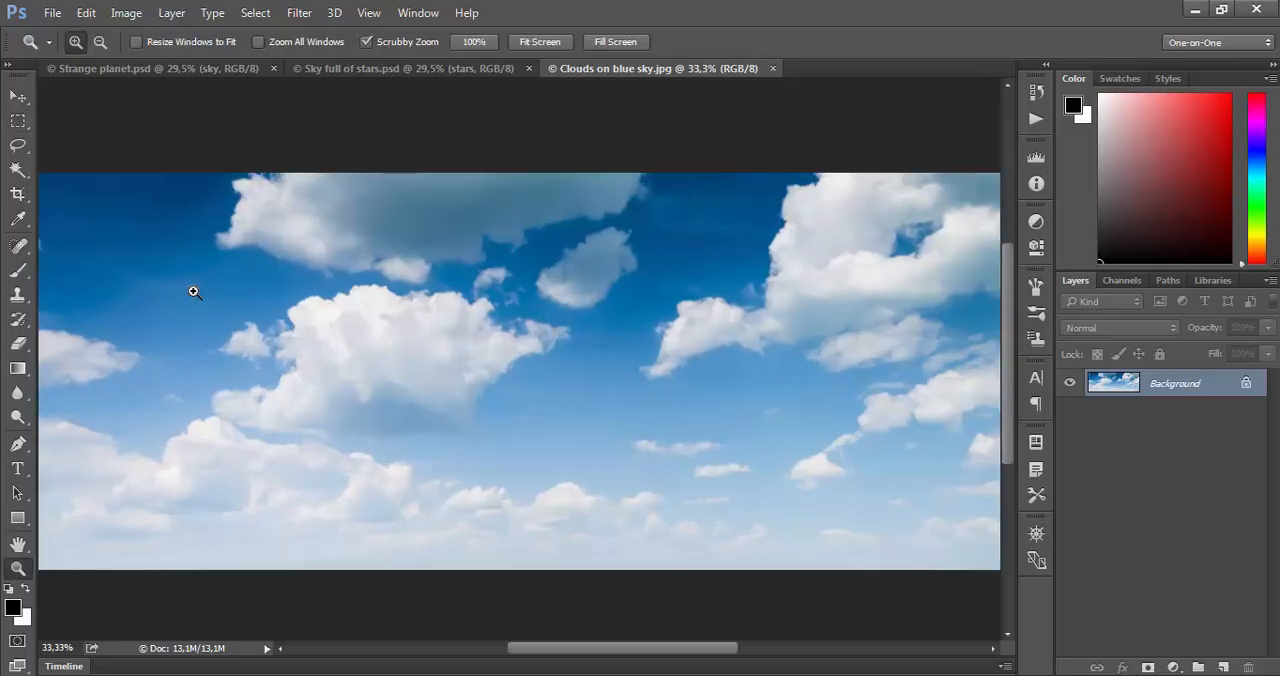
pyautogui.click(193, 291)
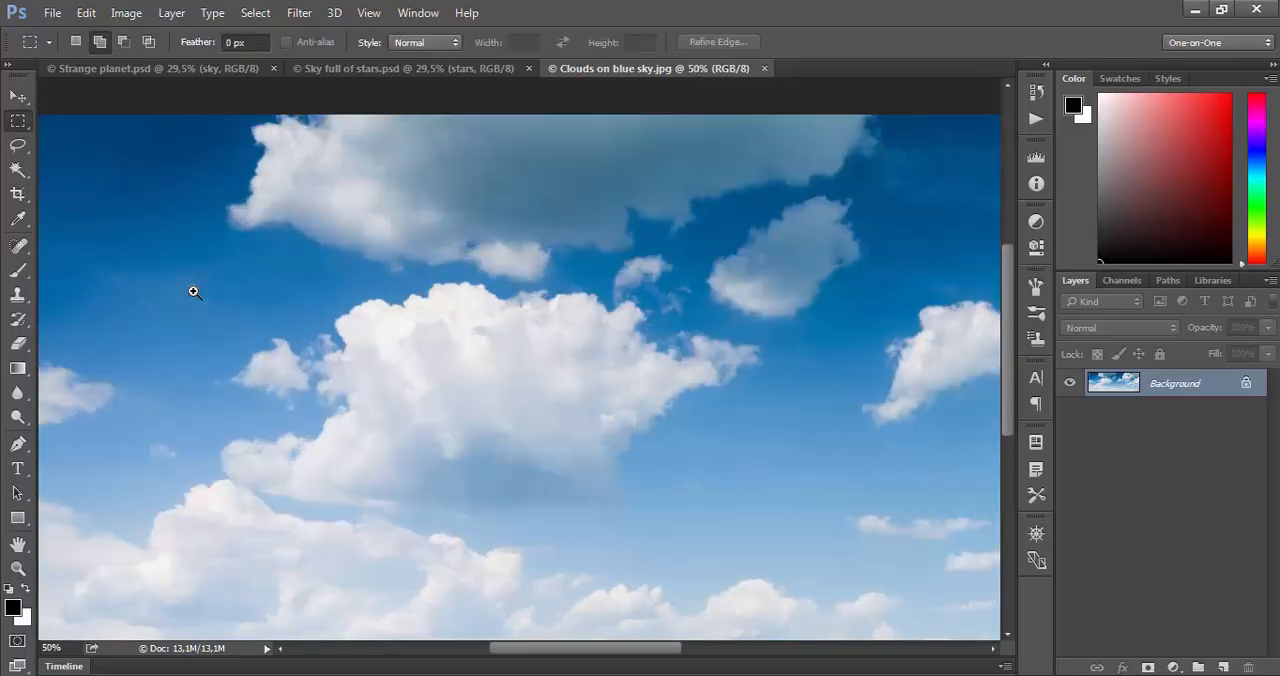
pyautogui.moveTo(194, 292); pyautogui.dragTo(333, 286)
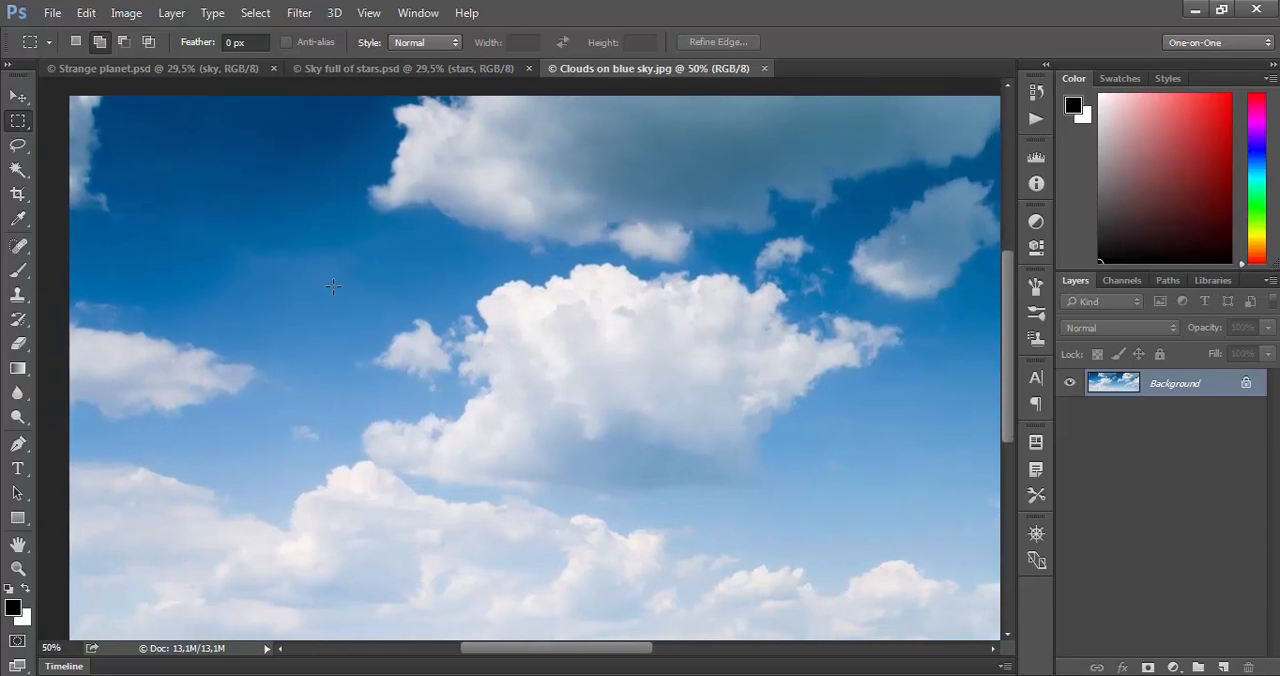
# - Alternate between the Quick Selection and Magic Wand tools, finishing with the Magic Wand active
pyautogui.click(27, 176)
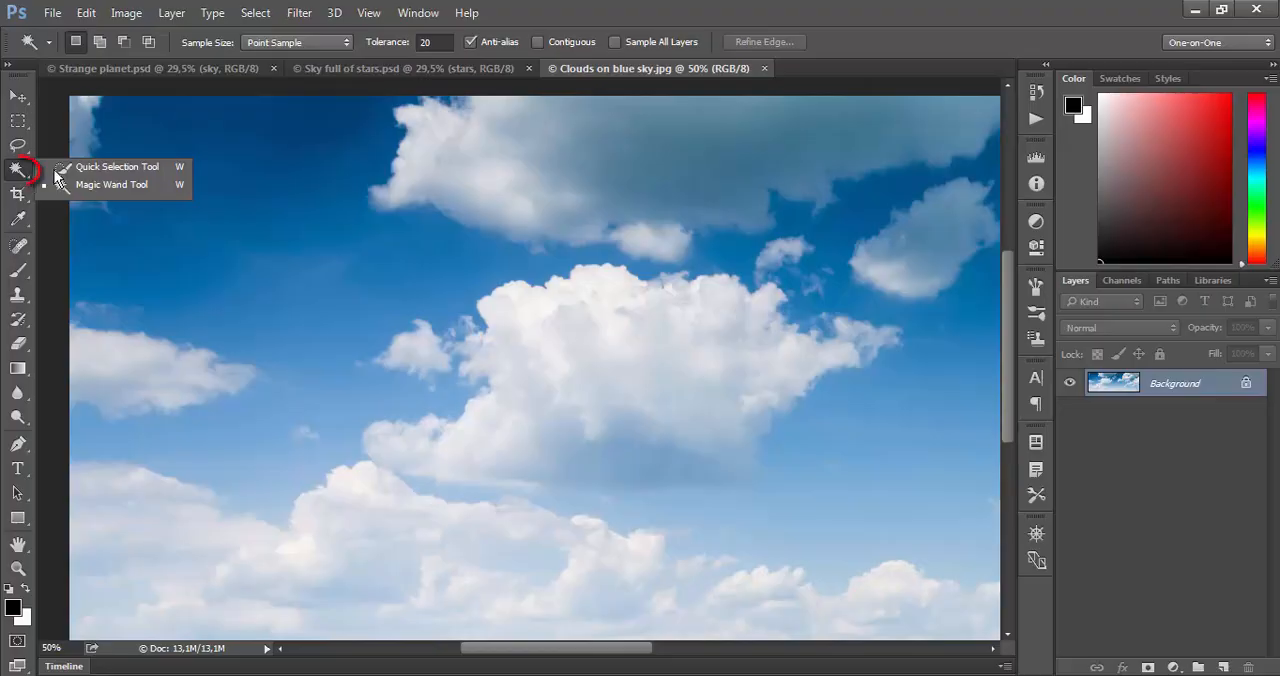
pyautogui.click(75, 167)
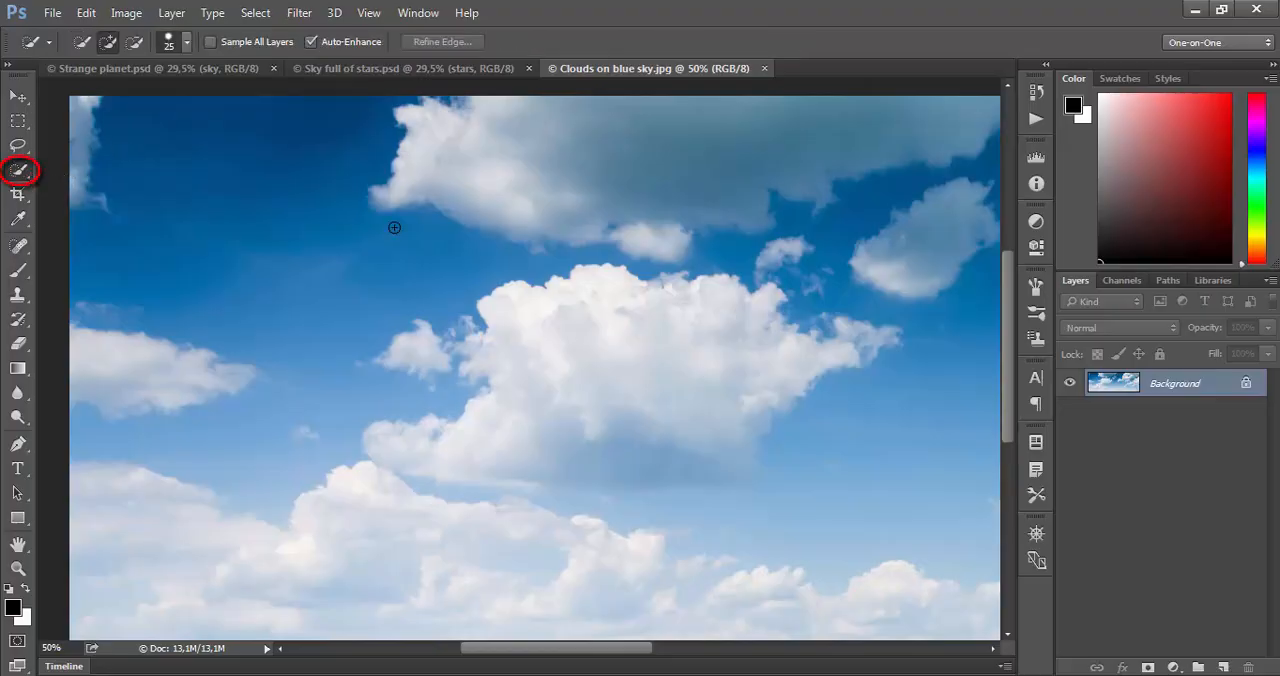
pyautogui.click(27, 177)
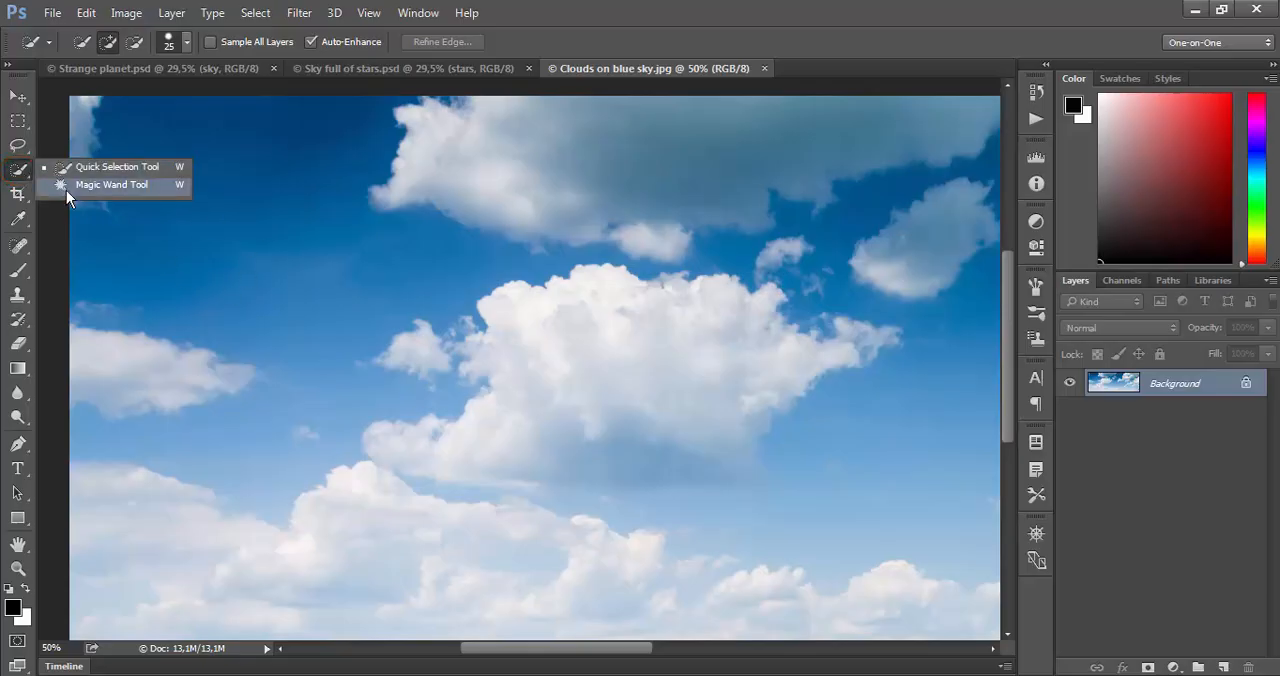
pyautogui.click(74, 184)
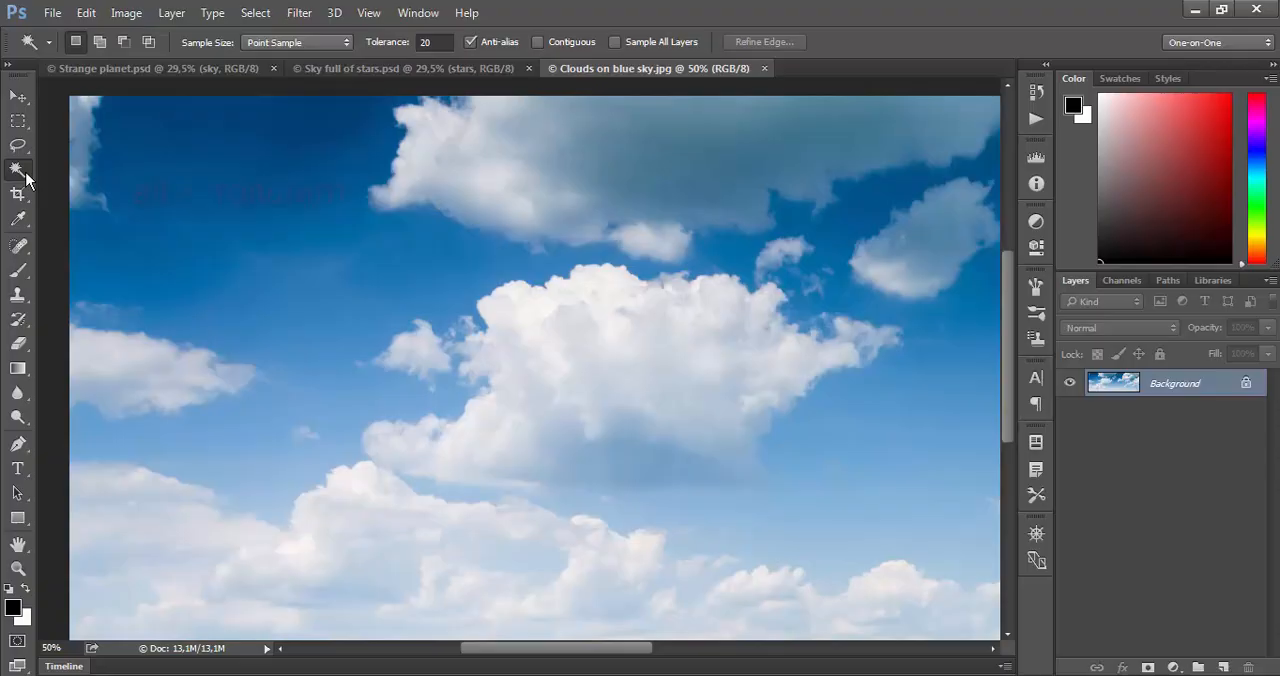
pyautogui.keyDown('alt'); pyautogui.click(26, 172); pyautogui.keyUp('alt')
pyautogui.keyDown('alt'); pyautogui.click(26, 172); pyautogui.keyUp('alt')
pyautogui.keyDown('alt'); pyautogui.click(26, 172); pyautogui.keyUp('alt')
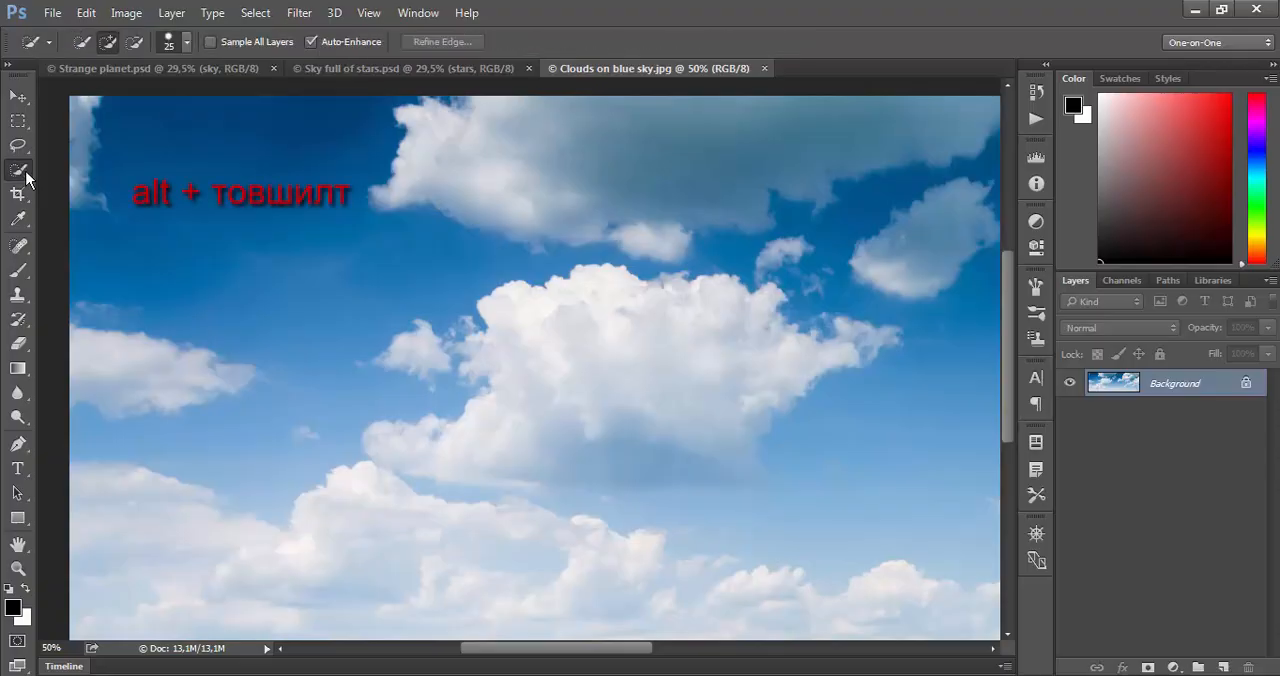
pyautogui.keyDown('alt'); pyautogui.click(26, 172); pyautogui.keyUp('alt')
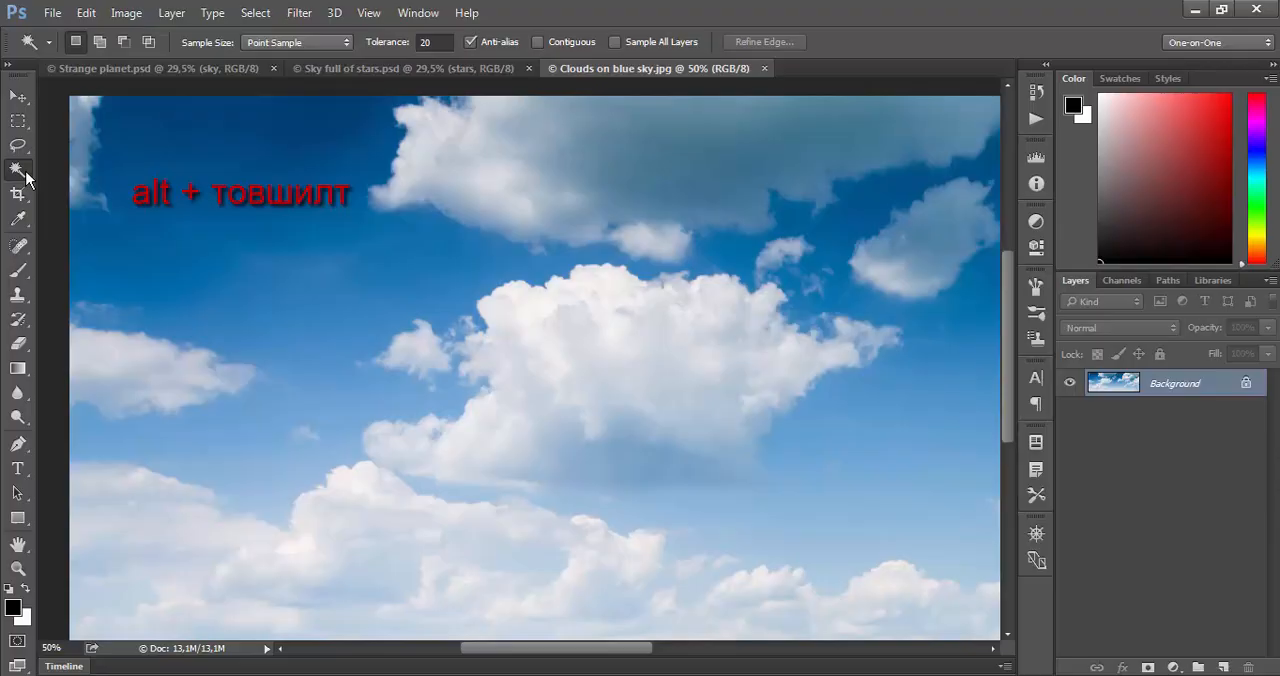
# - Turn on Contiguous and sample the dark blue sky and the large upper cloud with the Magic Wand at tolerance 20
pyautogui.click(162, 160)
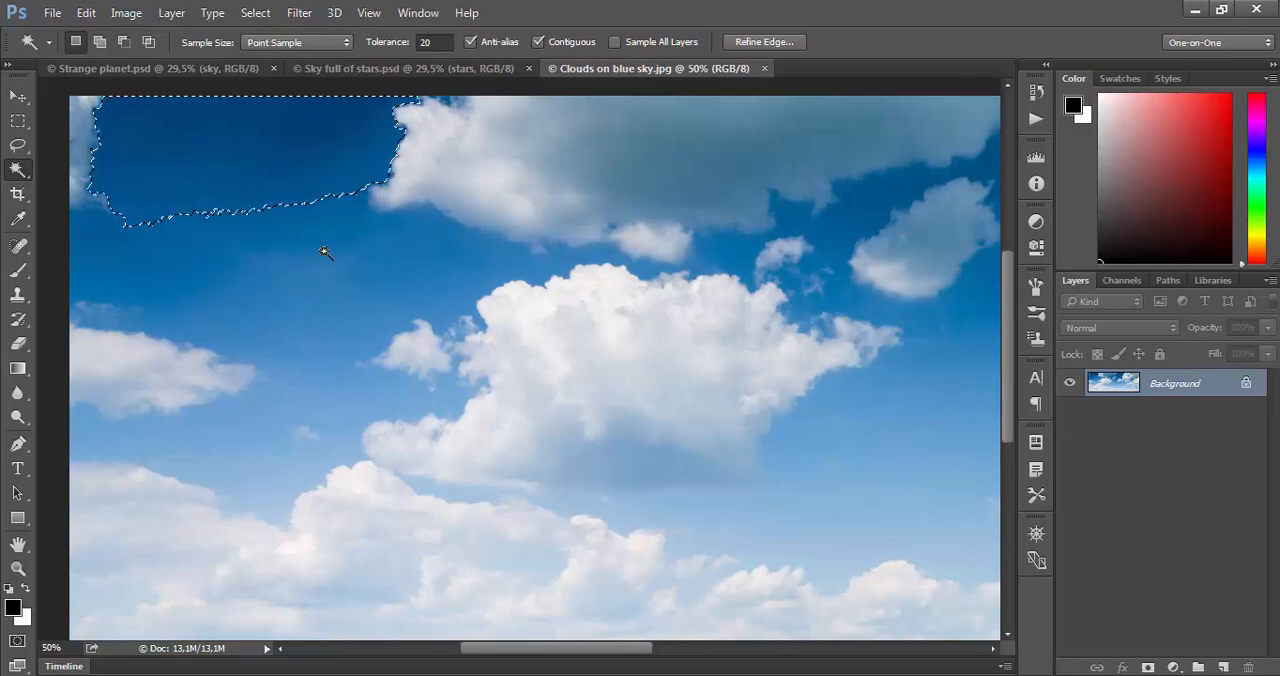
pyautogui.click(449, 183)
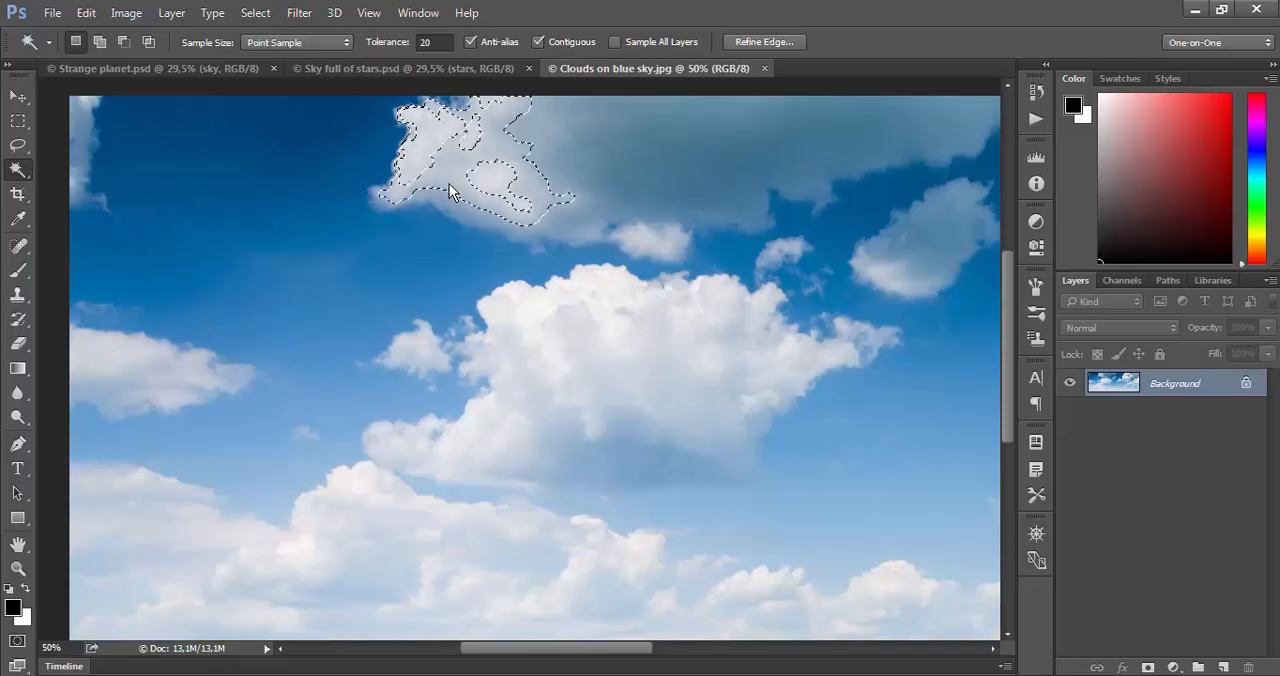
pyautogui.click(616, 168)
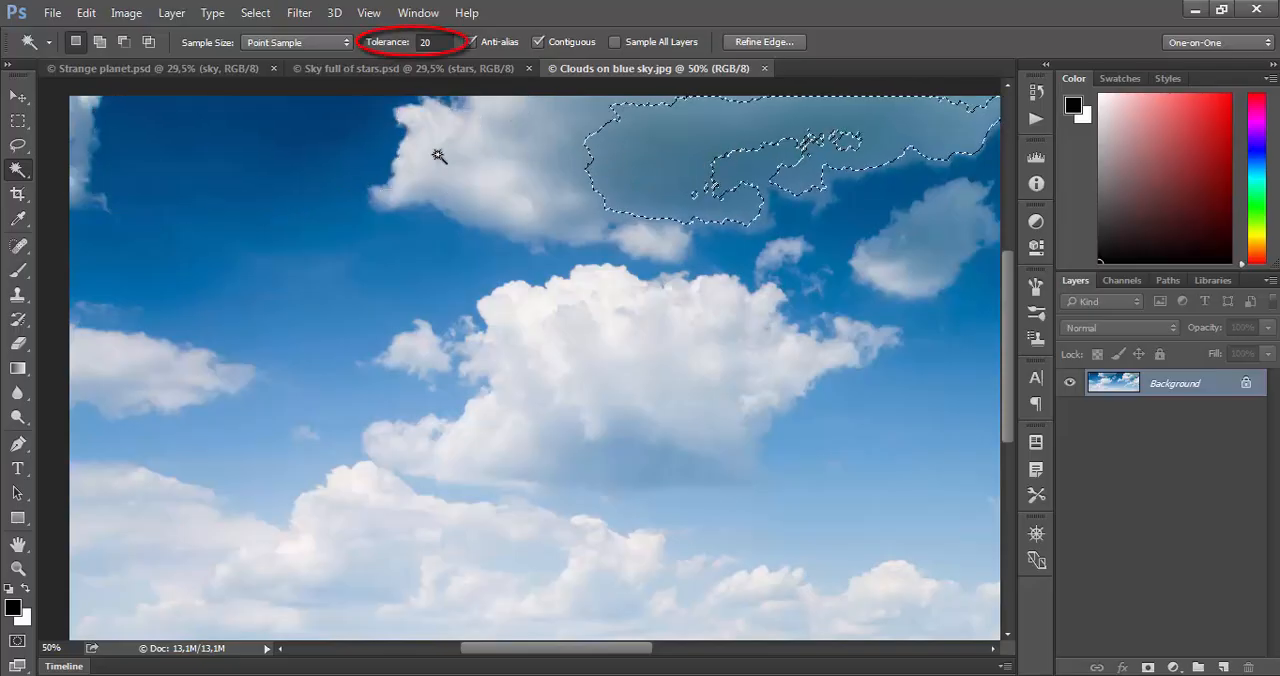
pyautogui.click(209, 177)
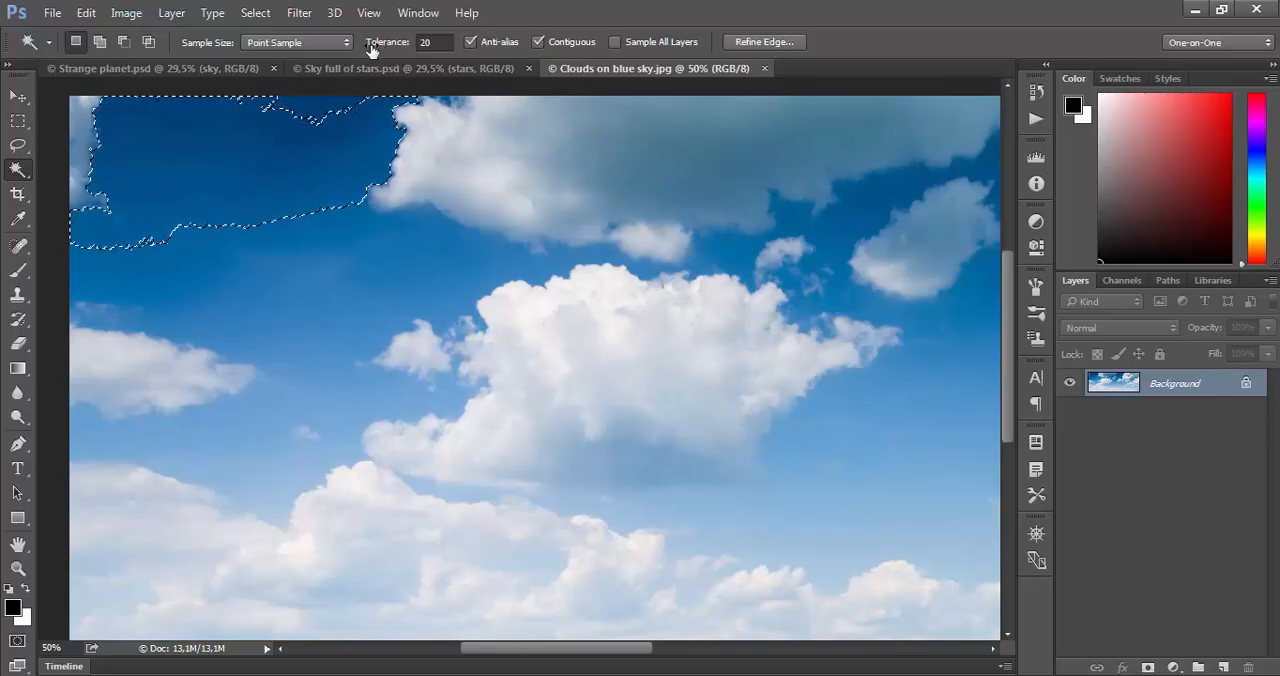
# - Set the Magic Wand tolerance to 32, clear the selection and select the dark blue sky near the photo's upper-left corner again
pyautogui.click(434, 42)
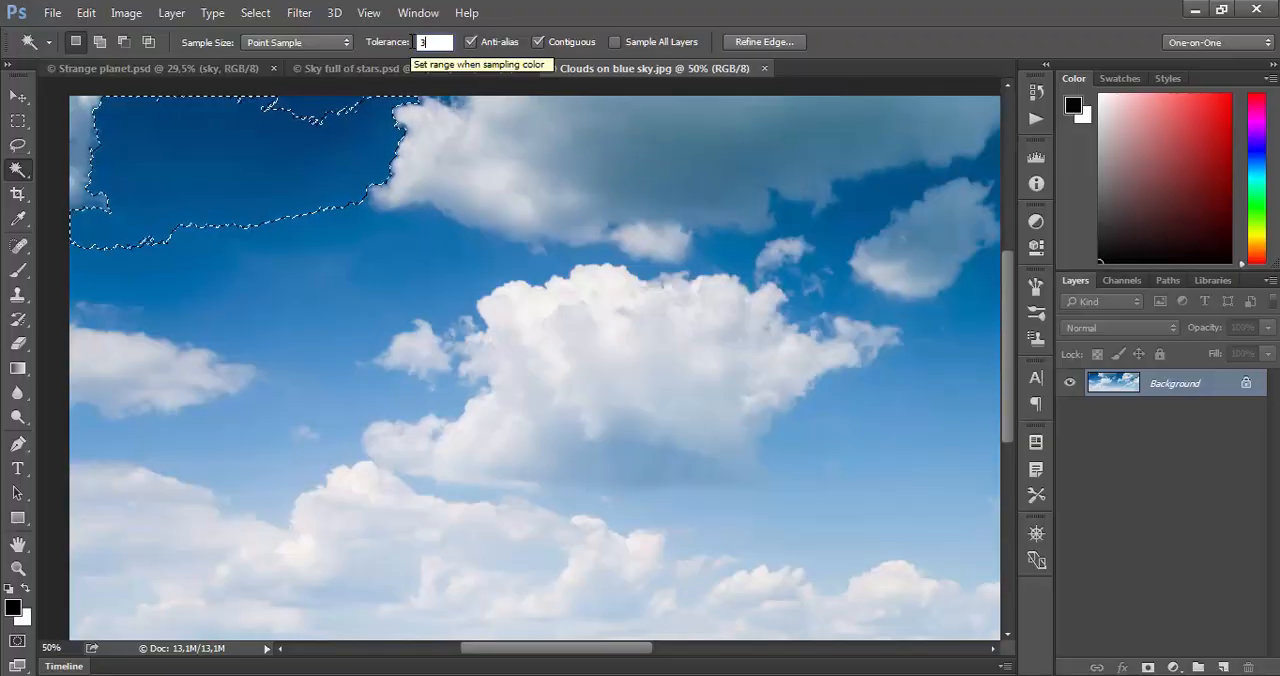
pyautogui.write('32')
pyautogui.press('Return')
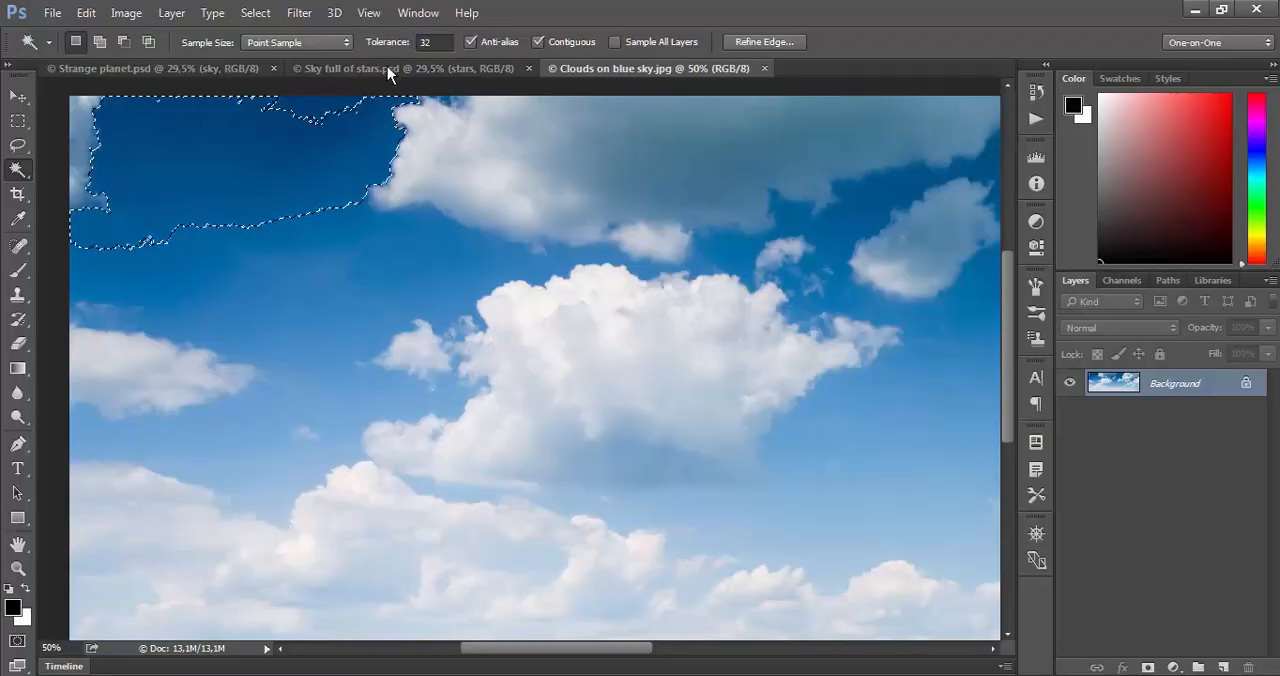
pyautogui.hotkey('ctrl', 'd')
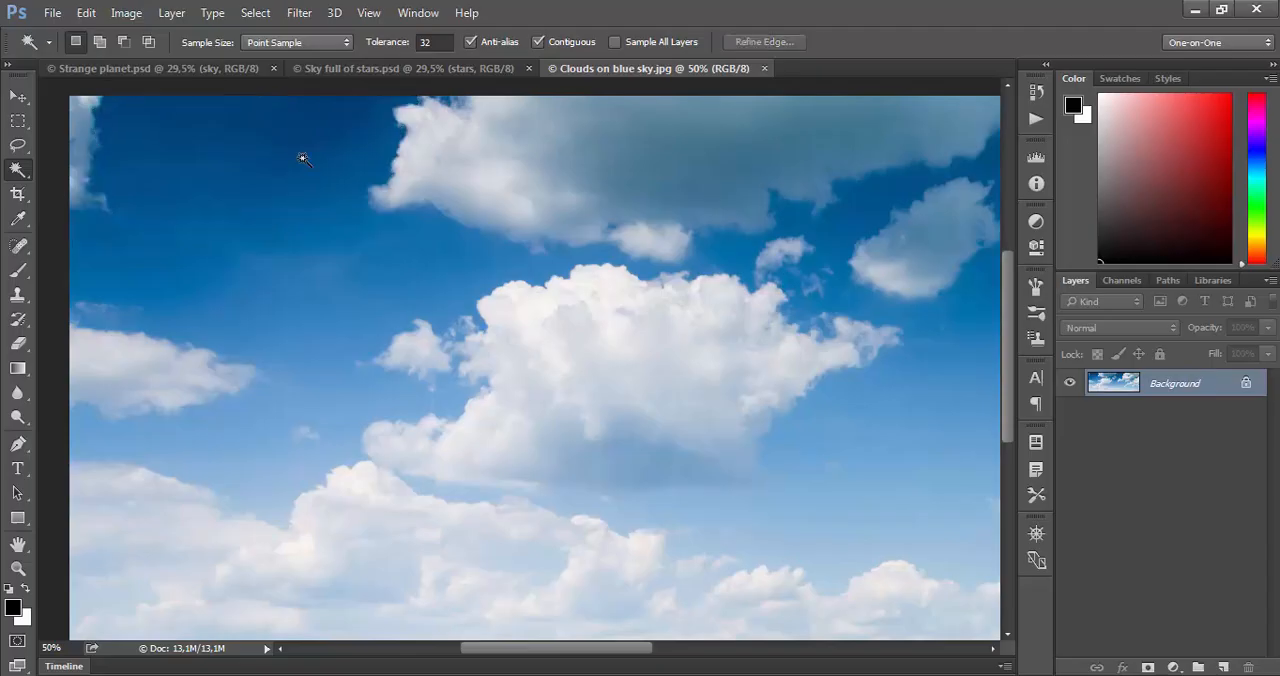
pyautogui.click(203, 166)
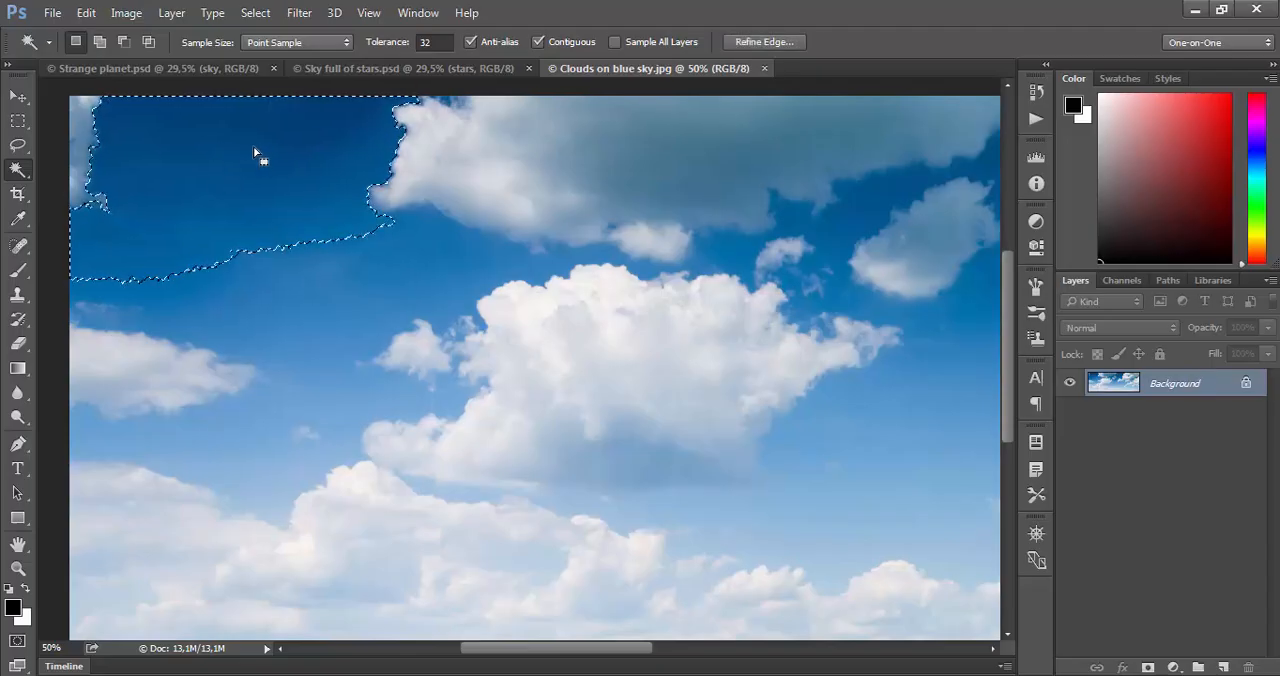
# - Set the Magic Wand tolerance to 60 and sample the mid-blue sky, followed by the dark blue sky near the photo's upper-left corner
pyautogui.click(430, 42)
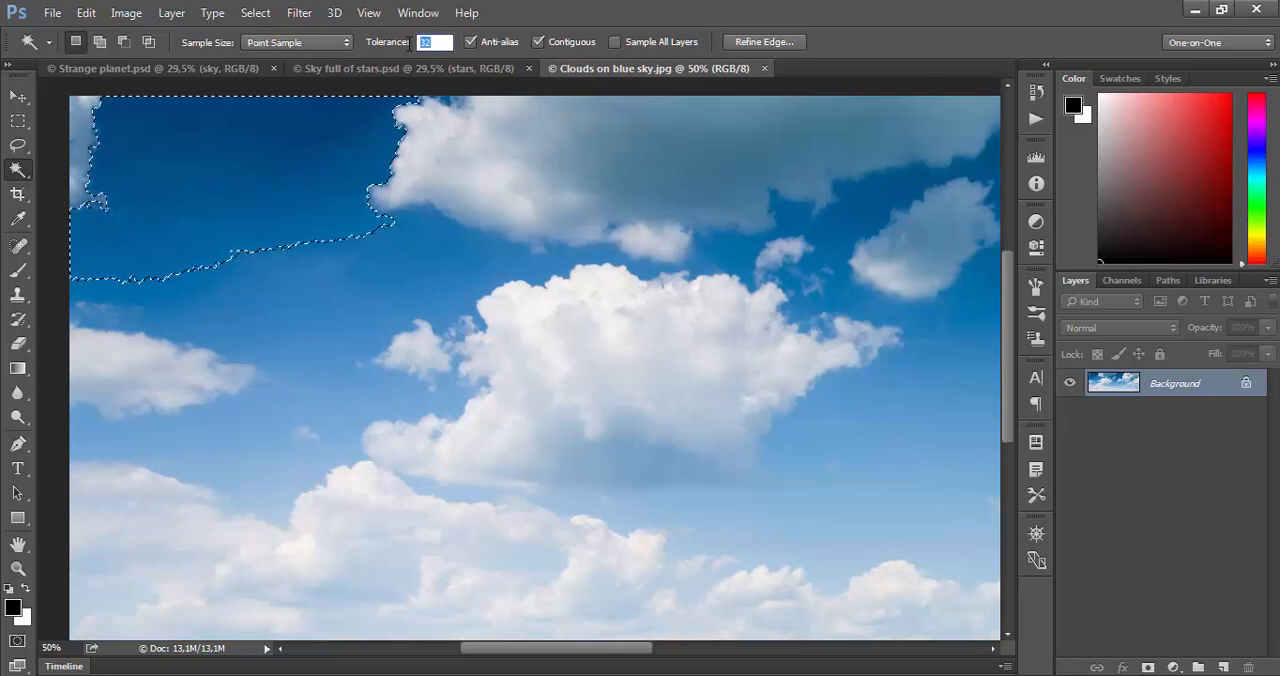
pyautogui.write('60')
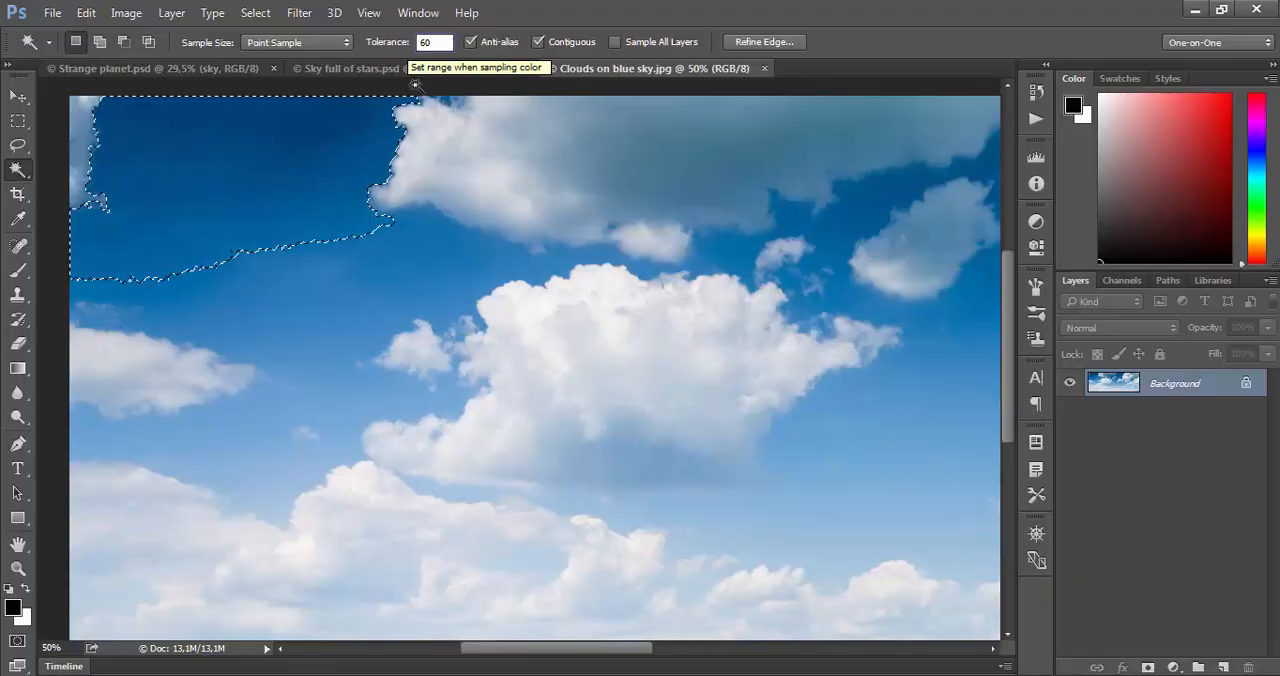
pyautogui.click(371, 277)
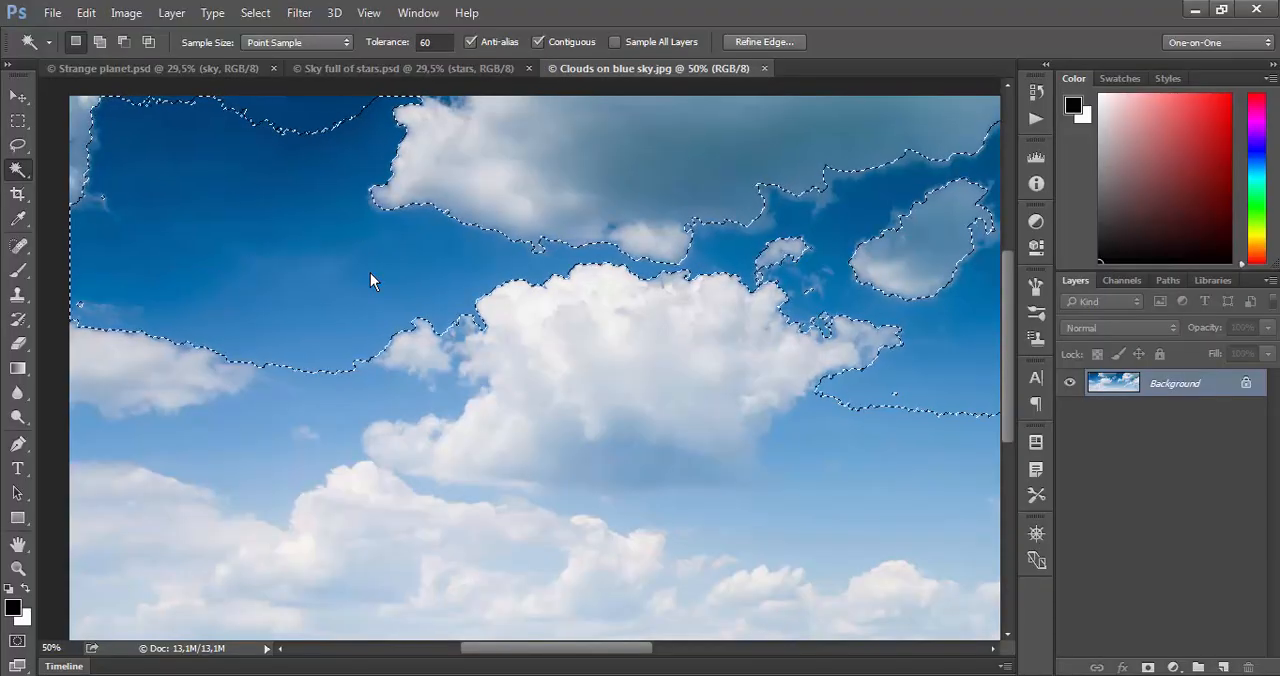
pyautogui.hotkey('ctrl', '0')
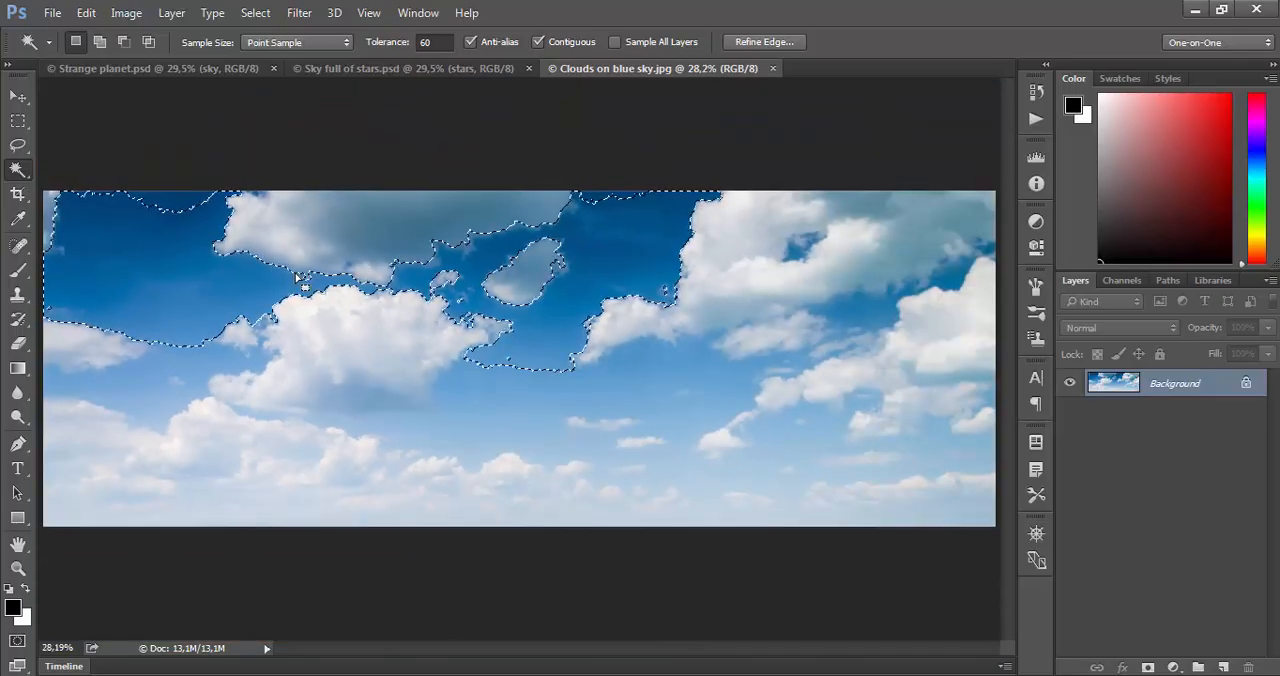
pyautogui.click(183, 205)
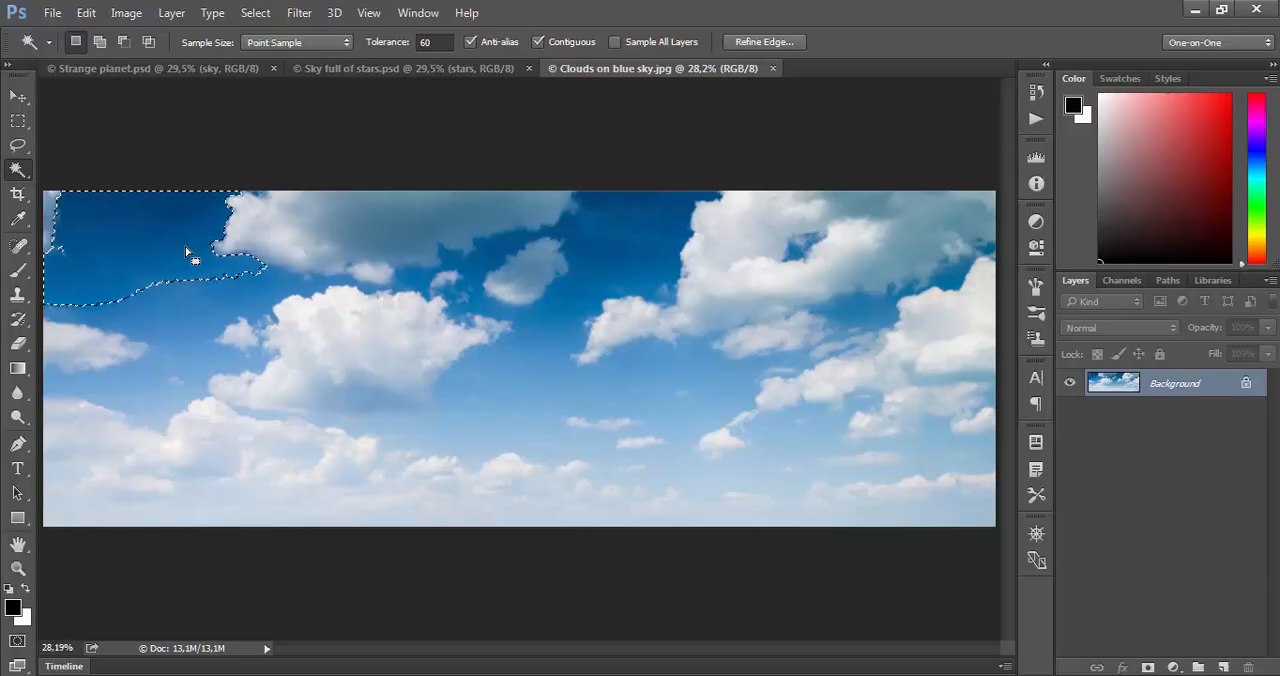
# - Sample the dark blue sky at tolerance 60, clear the selection and sample both dark blue patches along the upper edge at tolerance 12
pyautogui.click(171, 244)
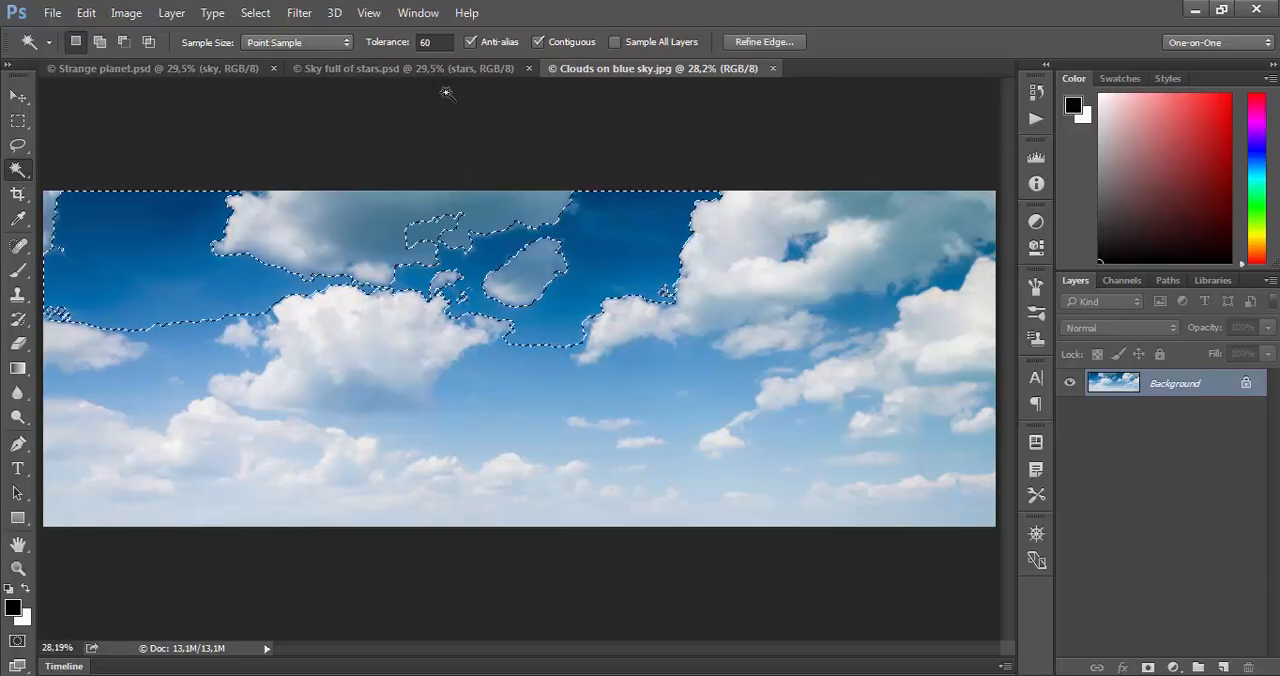
pyautogui.click(438, 42)
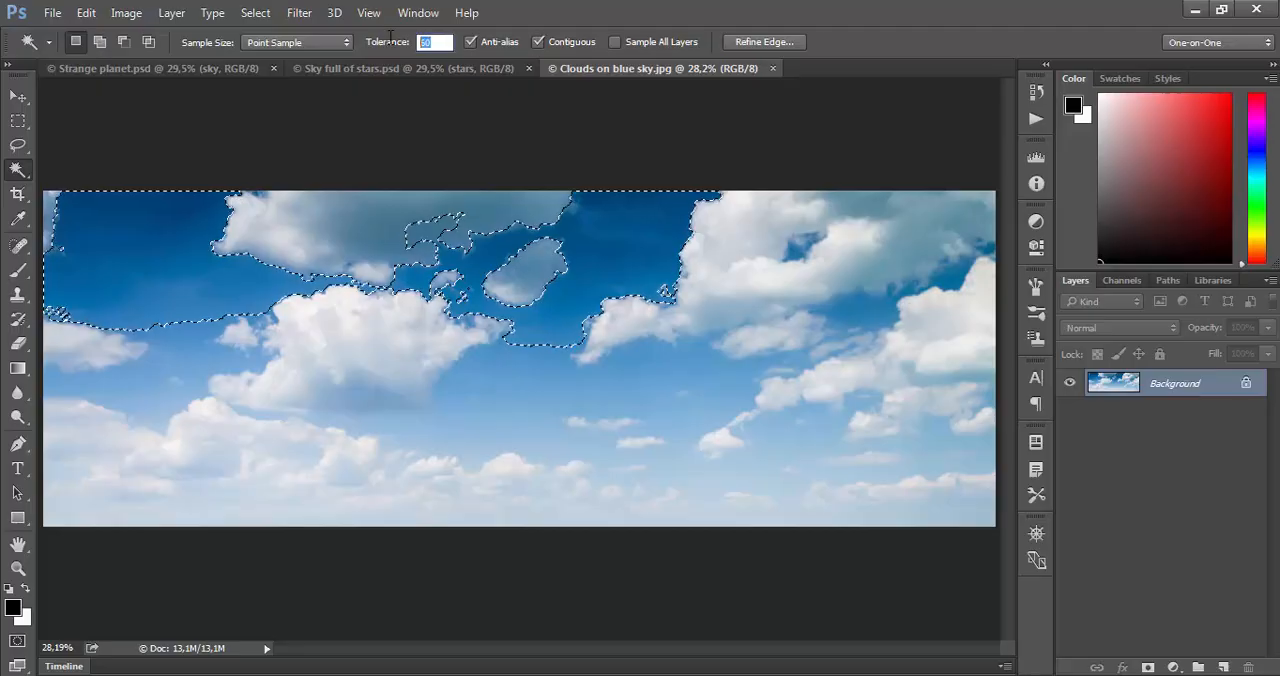
pyautogui.write('12')
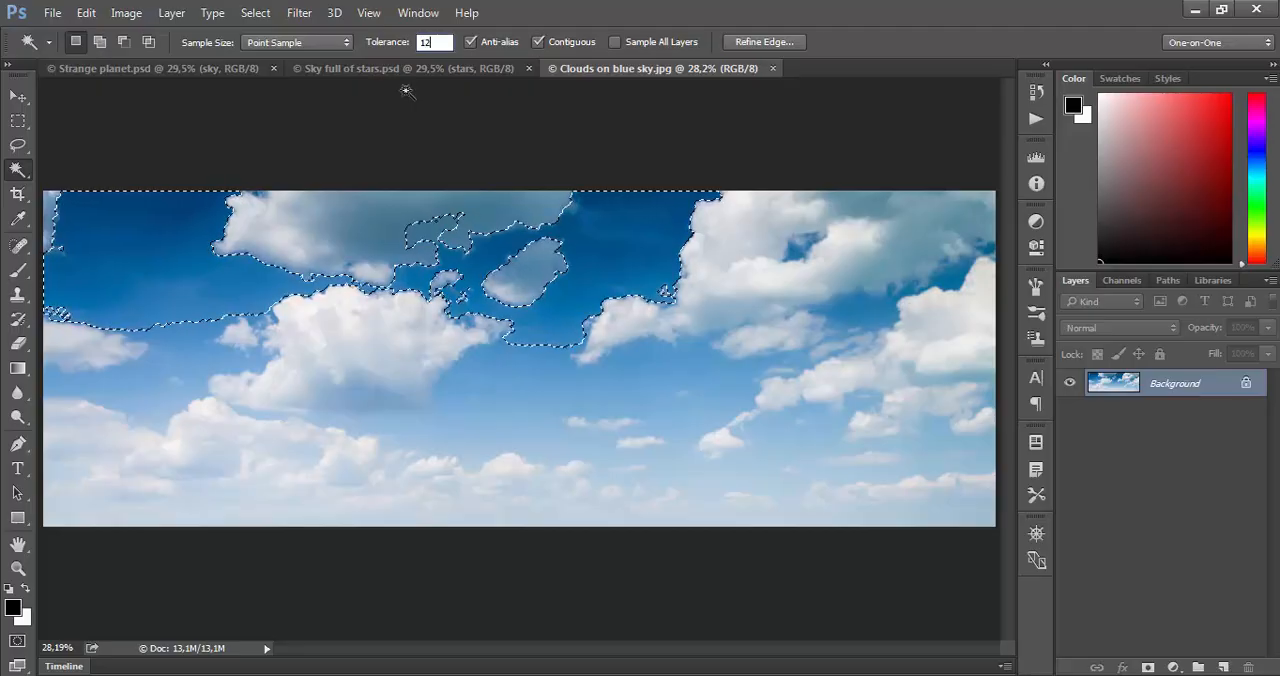
pyautogui.press('Return')
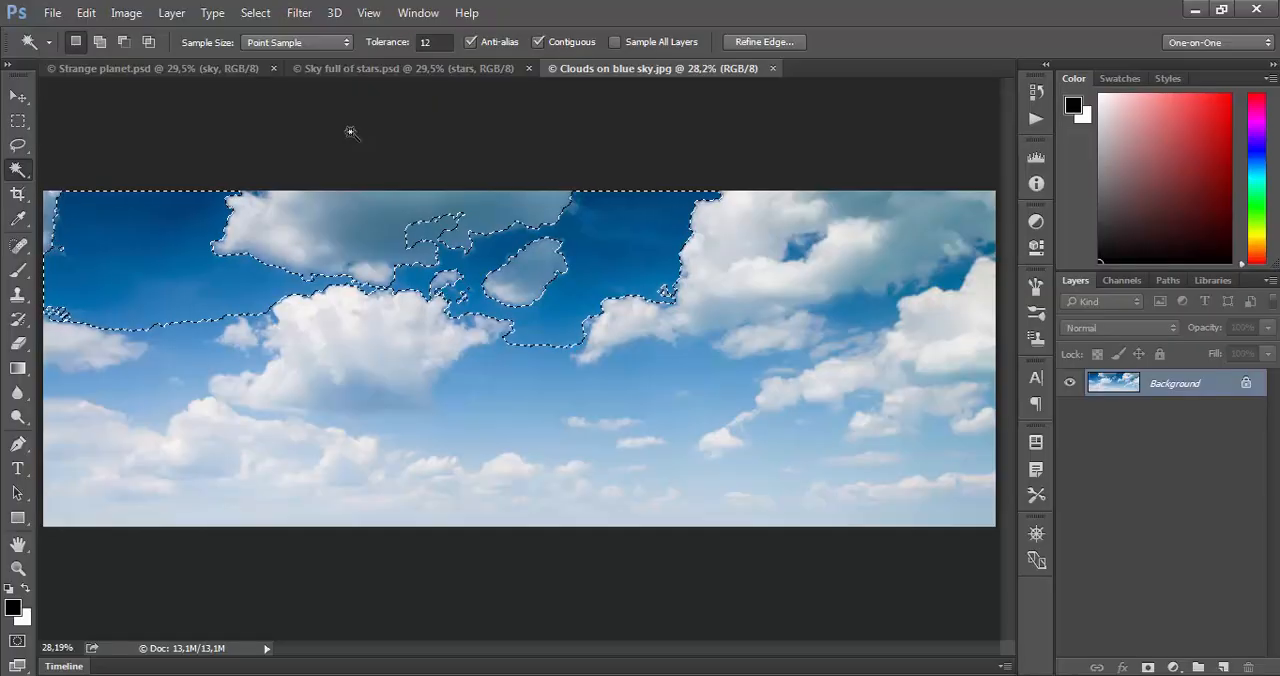
pyautogui.hotkey('ctrl', 'd')
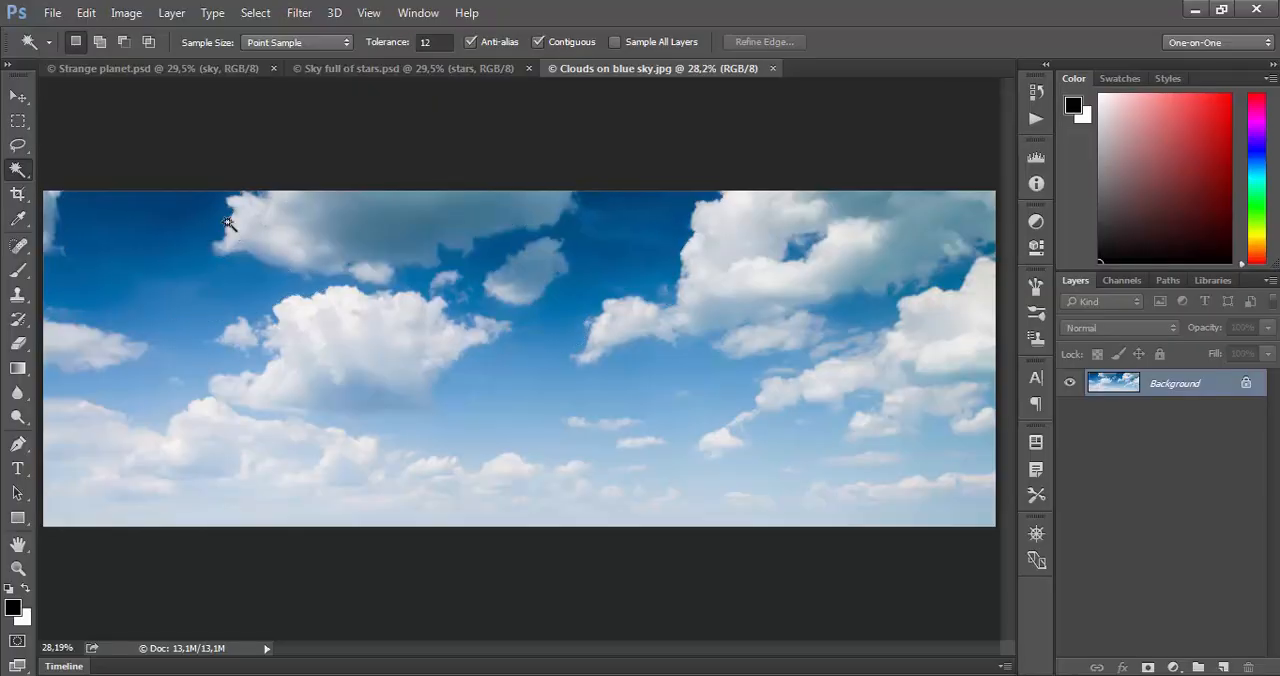
pyautogui.click(151, 224)
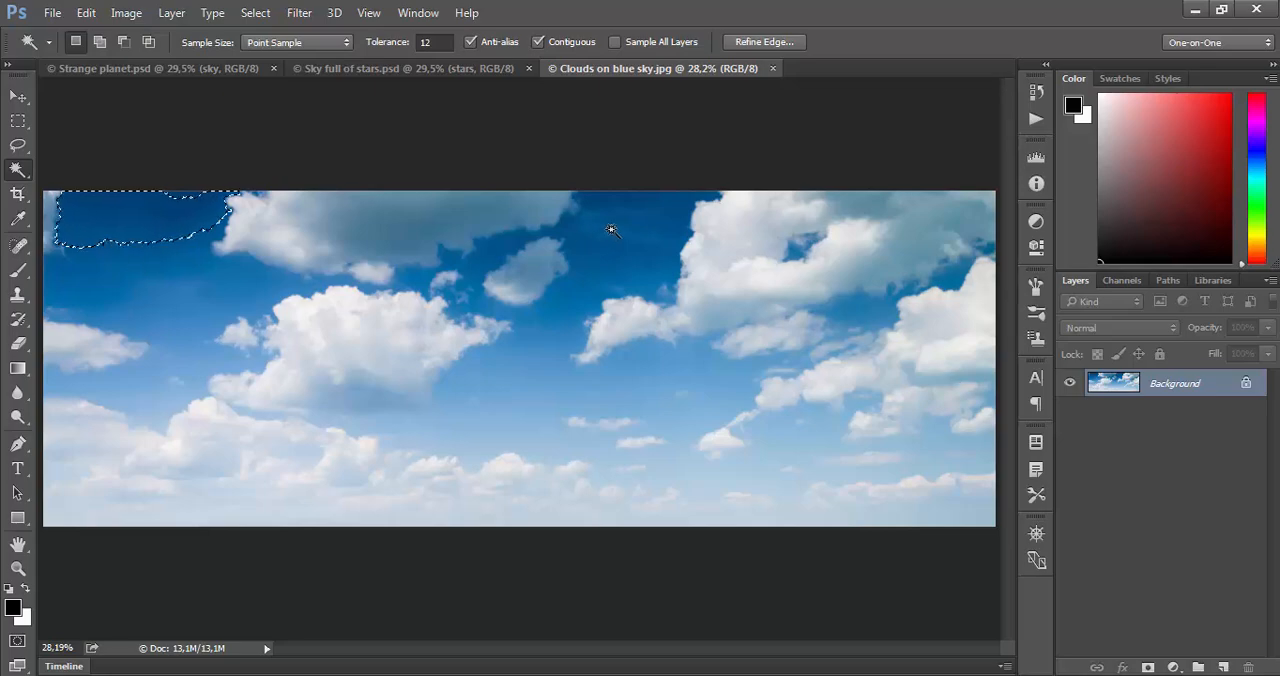
pyautogui.click(612, 229)
pyautogui.click(178, 218)
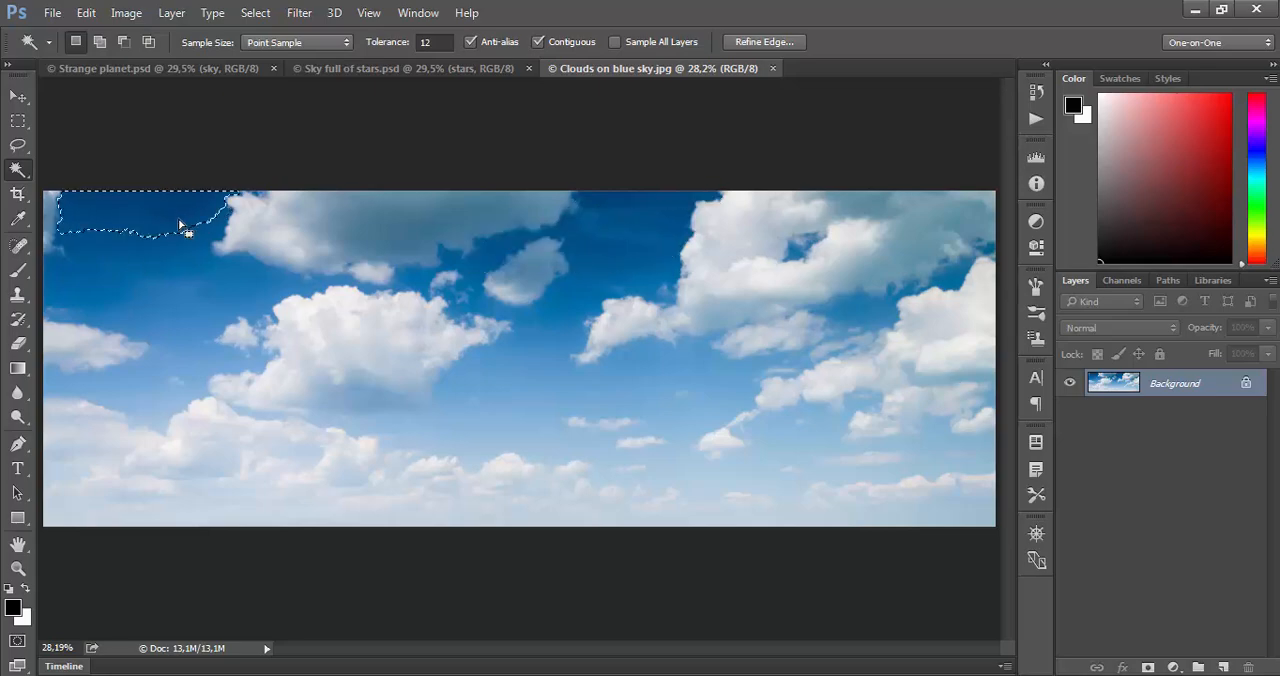
# - Turn off Contiguous and sample the dark, mid and lighter blue sky areas at tolerance 12, finishing on the upper middle dark patch
pyautogui.click(534, 43)
pyautogui.click(604, 238)
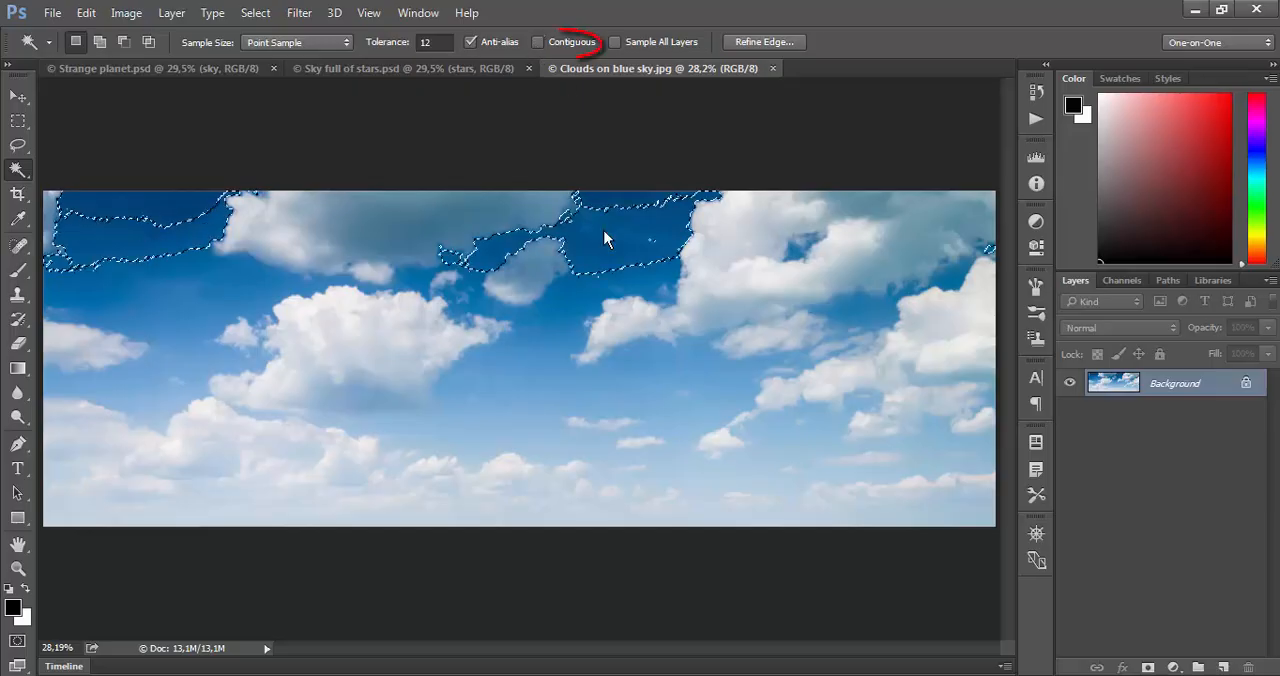
pyautogui.click(244, 297)
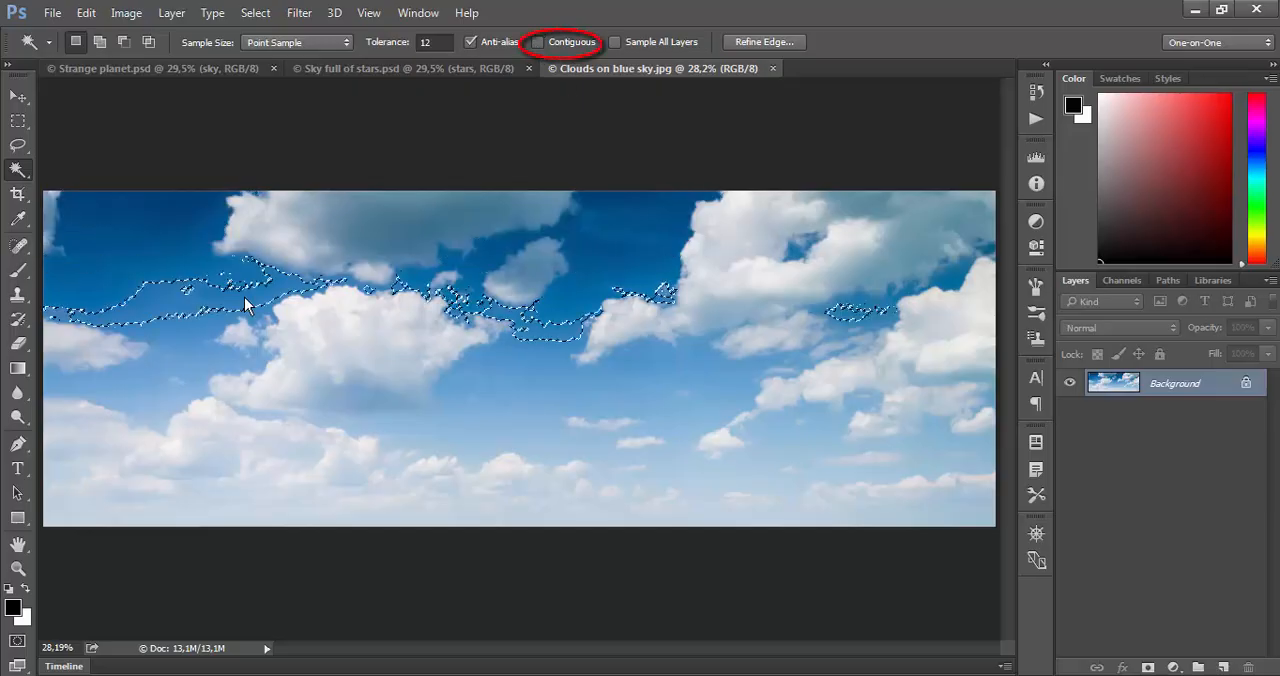
pyautogui.click(148, 247)
pyautogui.click(549, 368)
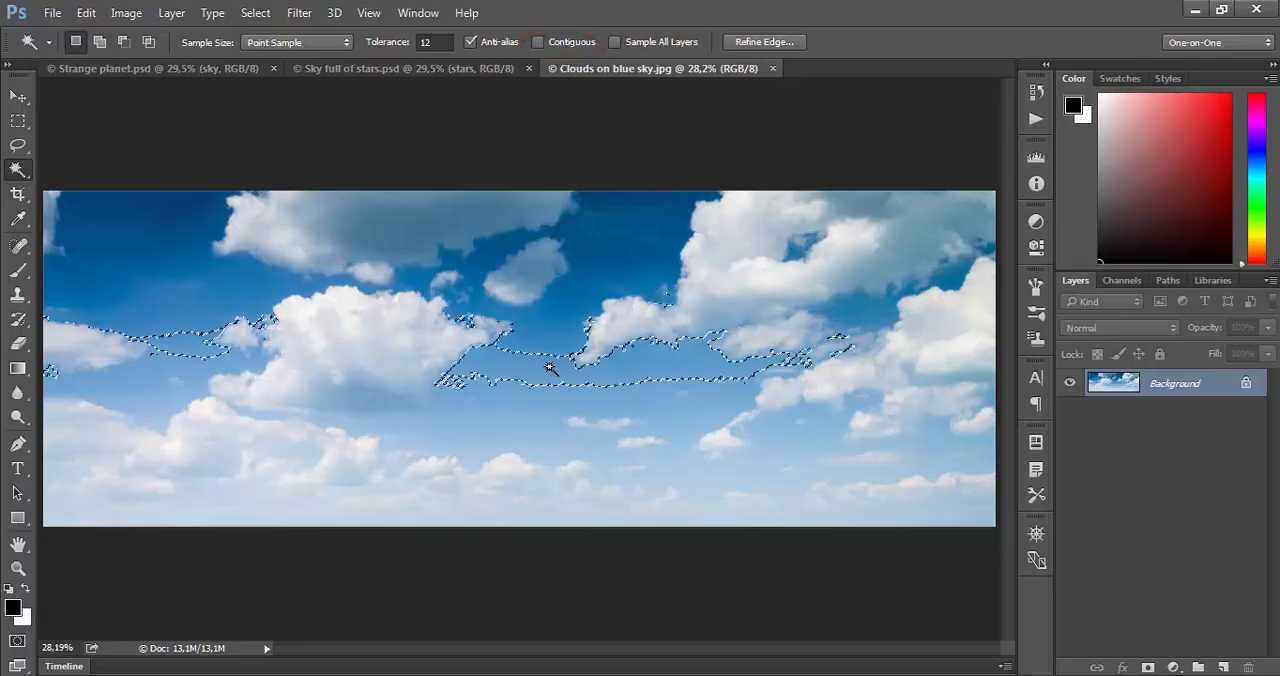
pyautogui.click(616, 236)
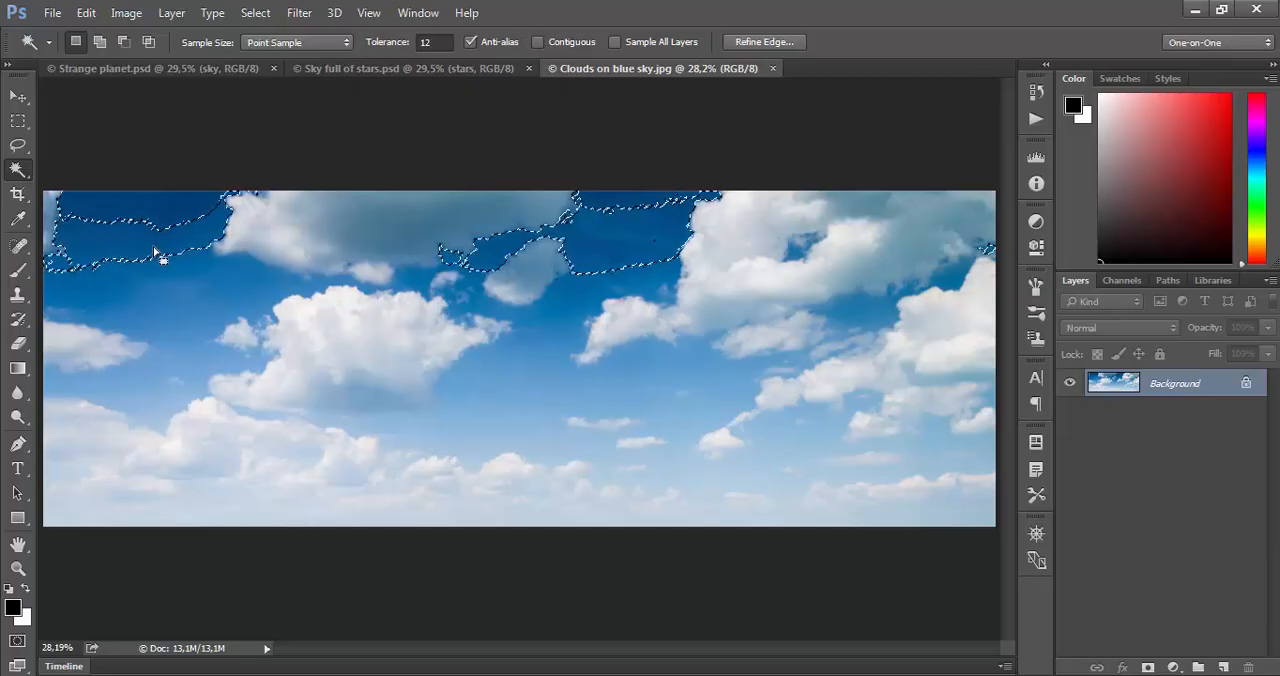
# - Set the Magic Wand tolerance to 32, select the dark blue sky and add the mid-blue and lighter blue sky below it
pyautogui.click(434, 42)
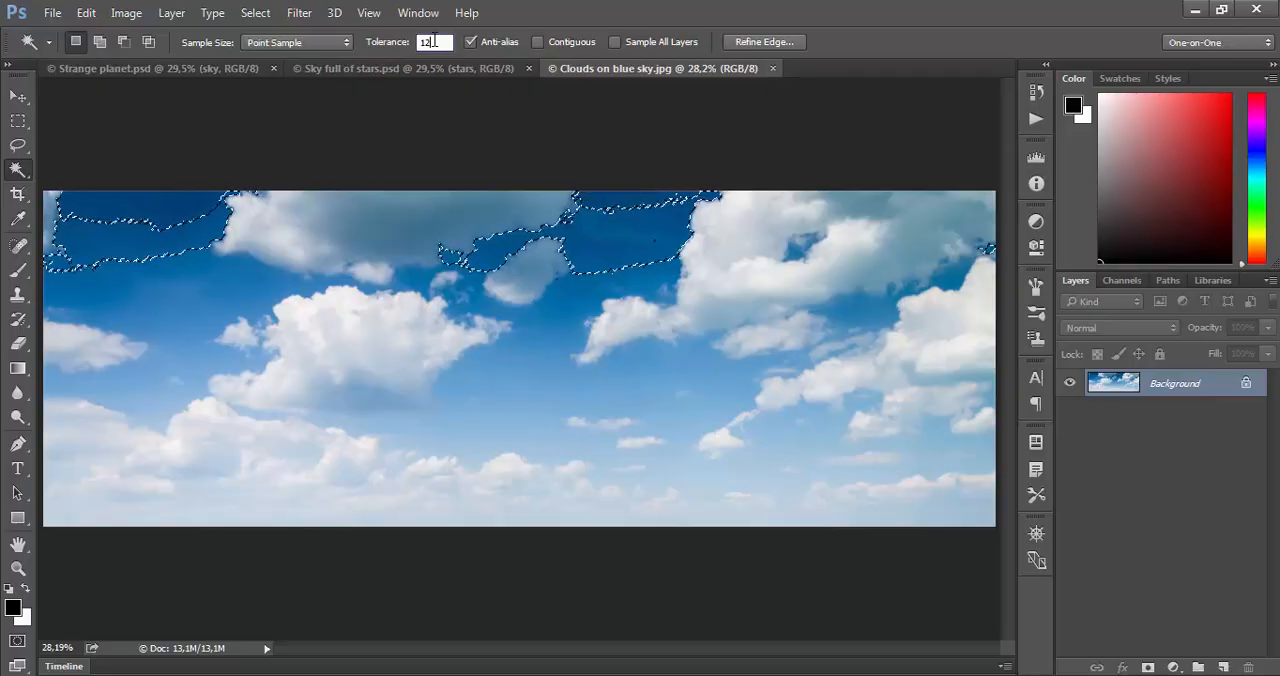
pyautogui.write('32')
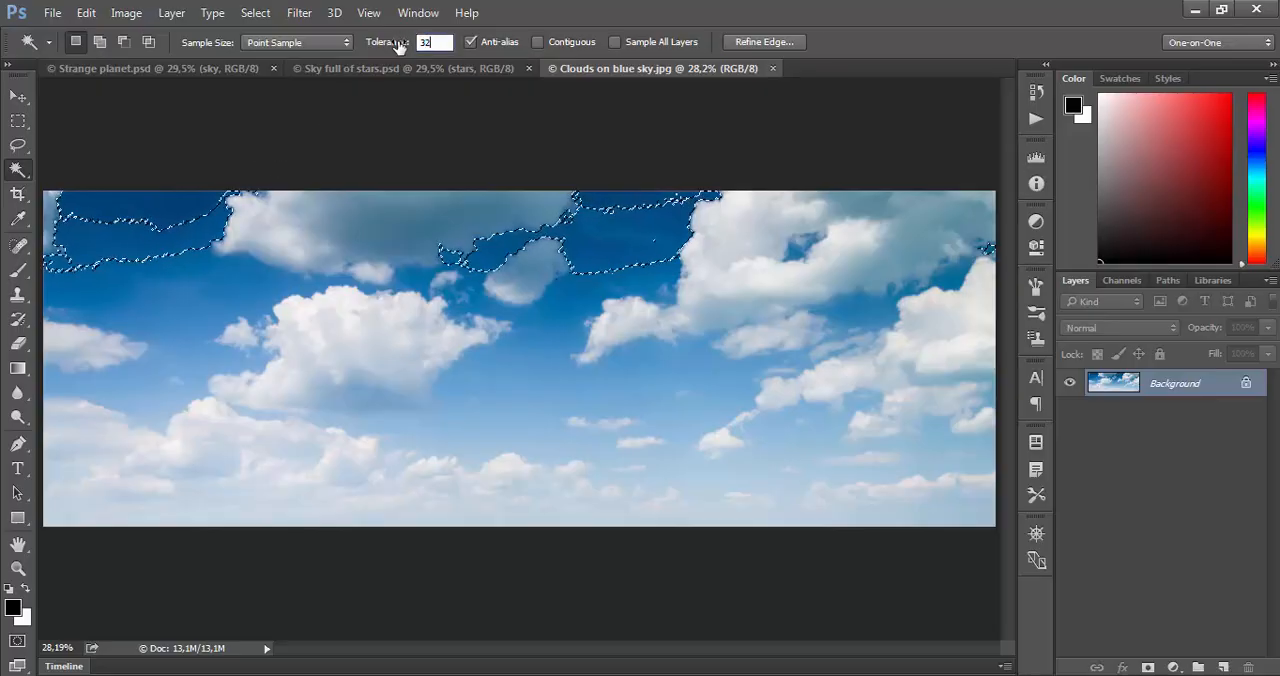
pyautogui.press('Return')
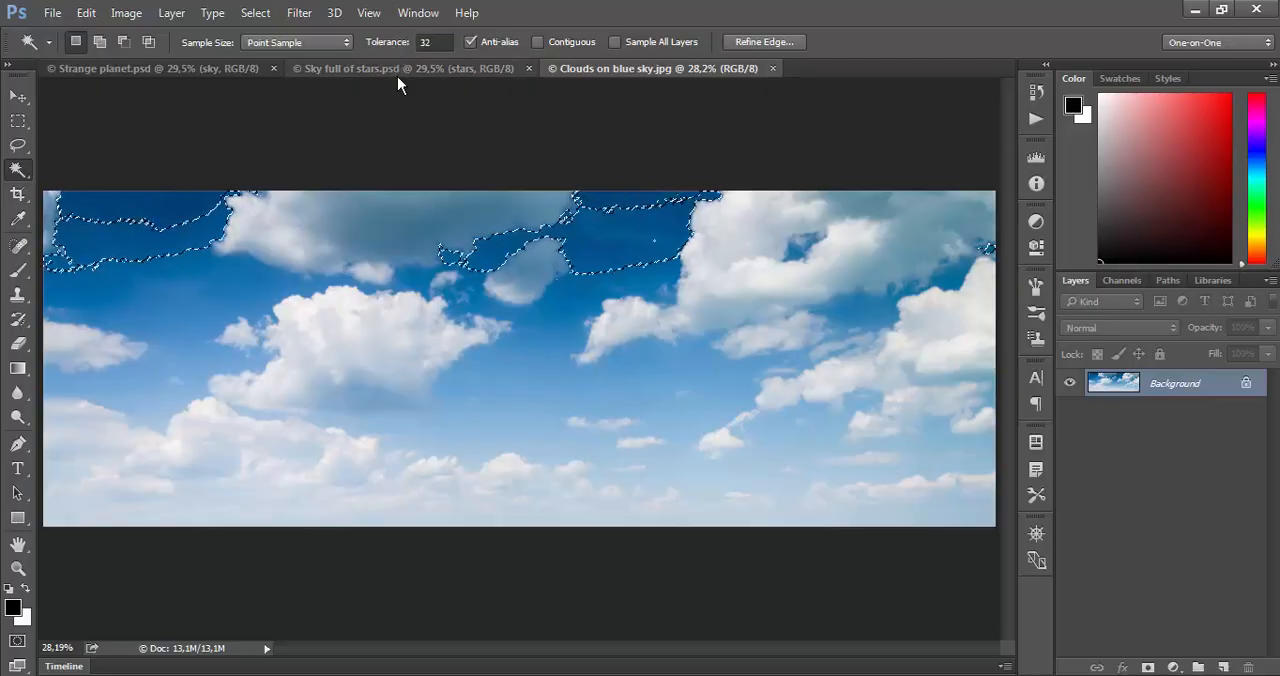
pyautogui.click(166, 250)
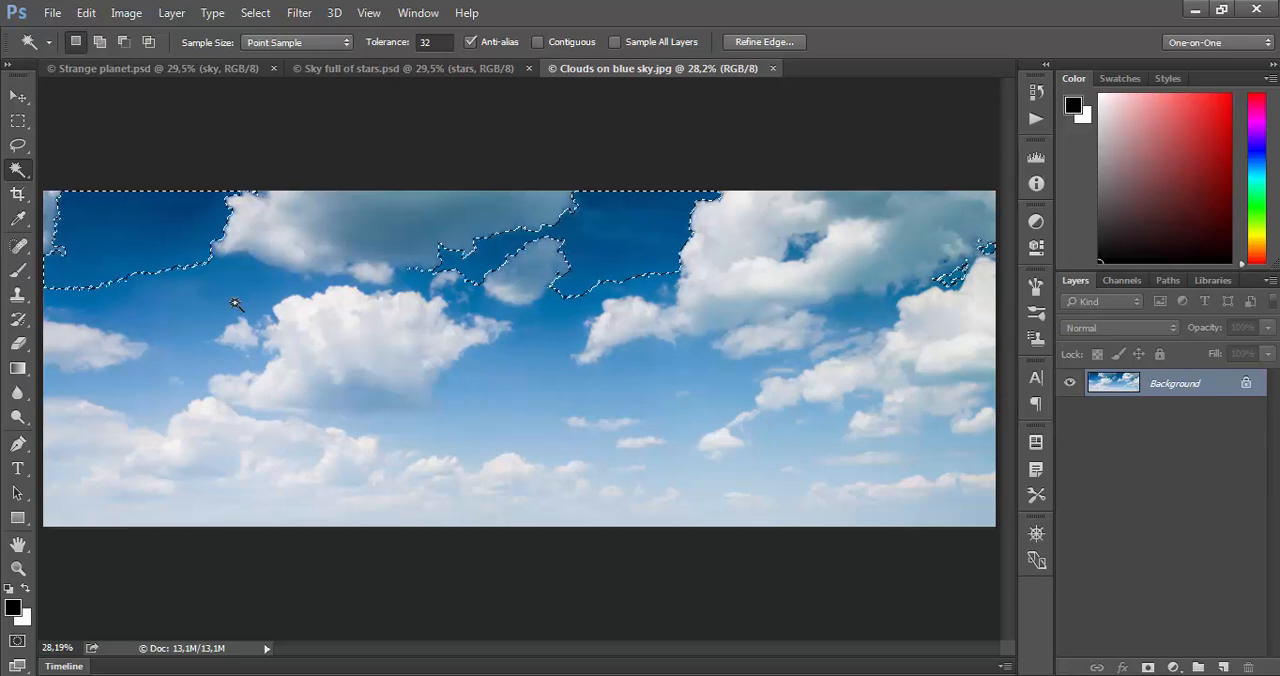
pyautogui.press('shift')
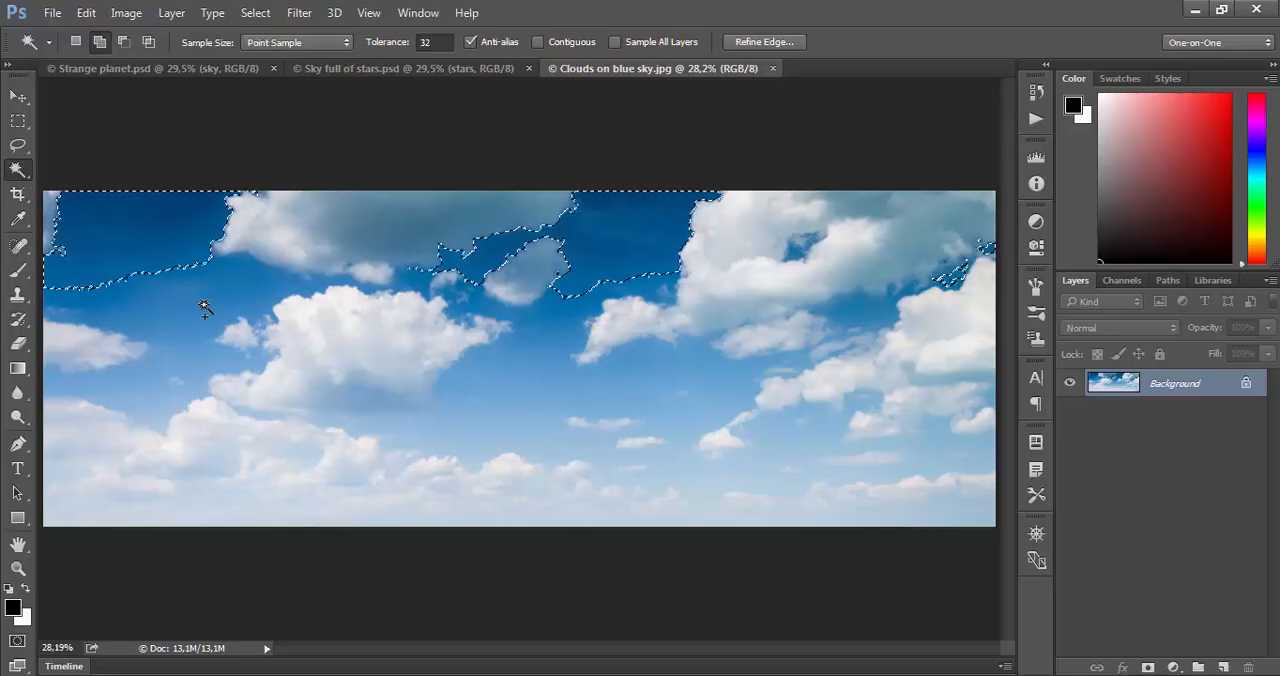
pyautogui.click(203, 305)
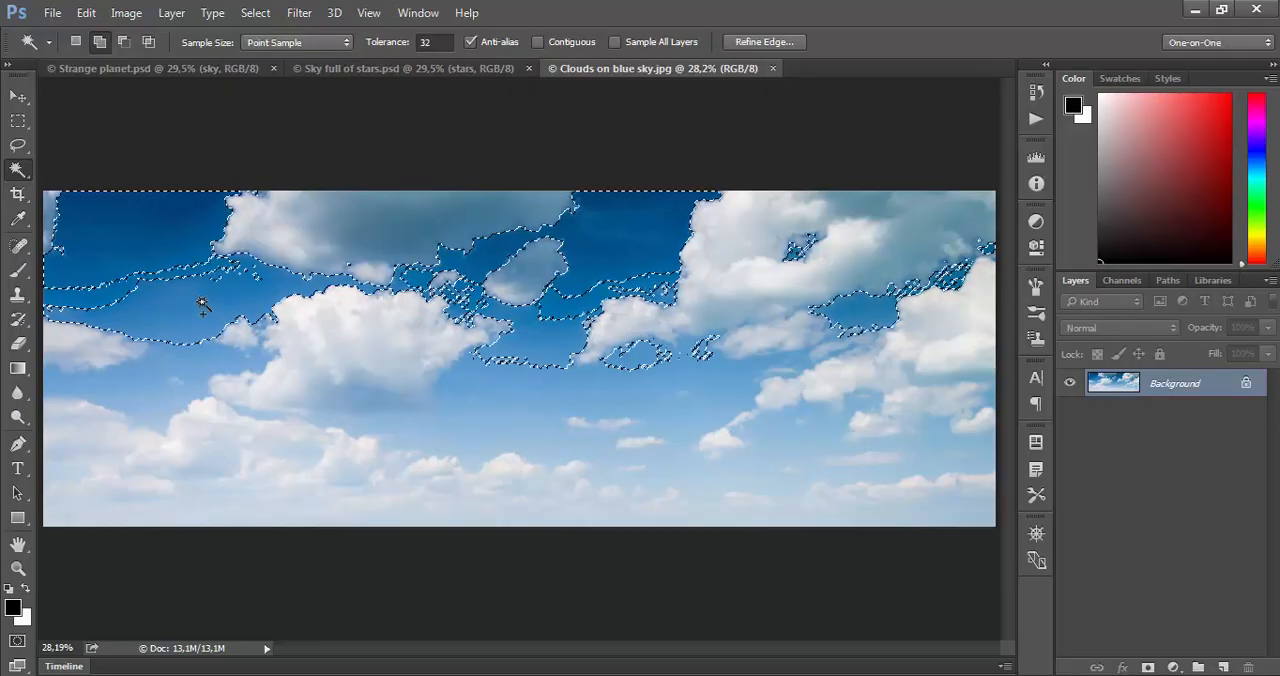
pyautogui.click(232, 320)
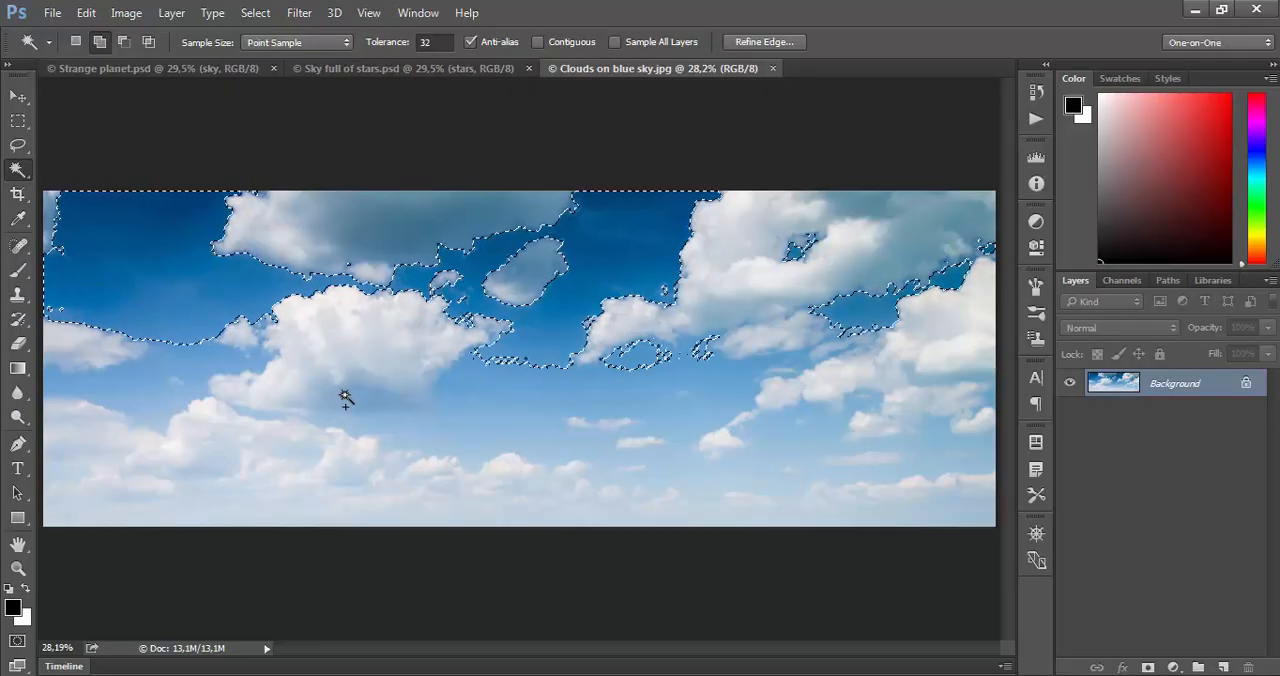
pyautogui.click(540, 396)
# - Undo the addition of the palest sky at tolerance 32, set the tolerance to 12 and add the pale sky above the horizon
pyautogui.click(532, 454)
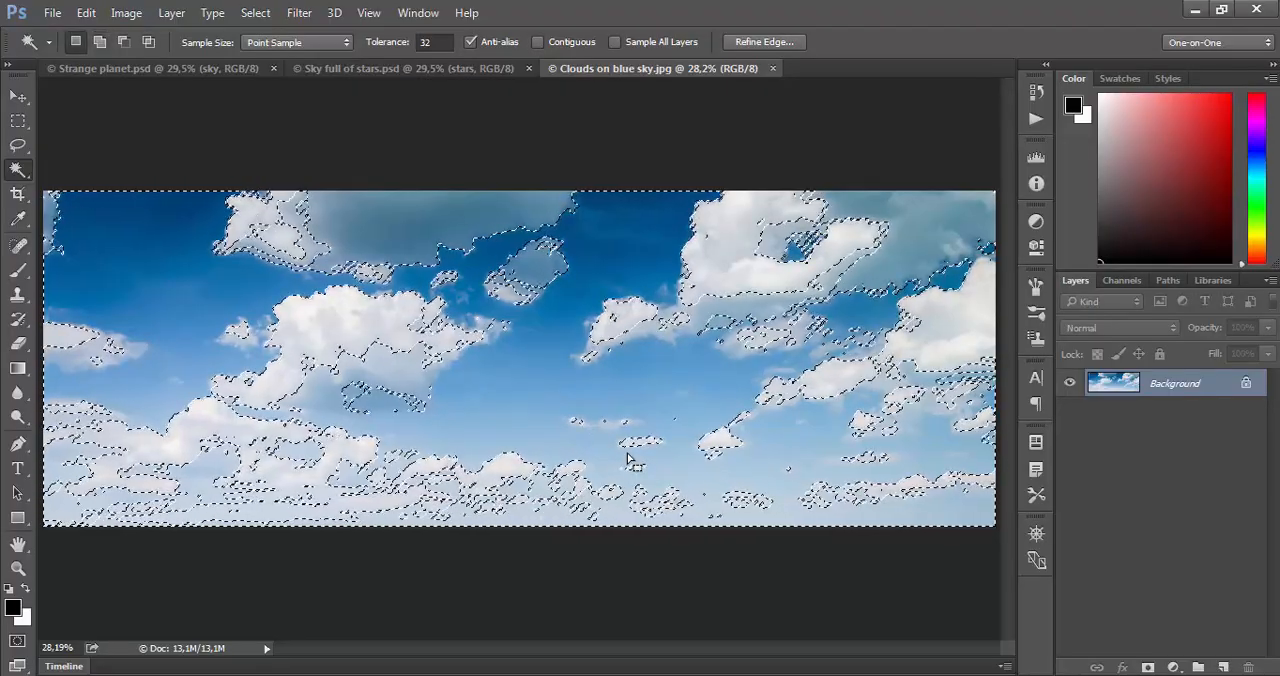
pyautogui.hotkey('ctrl', 'z')
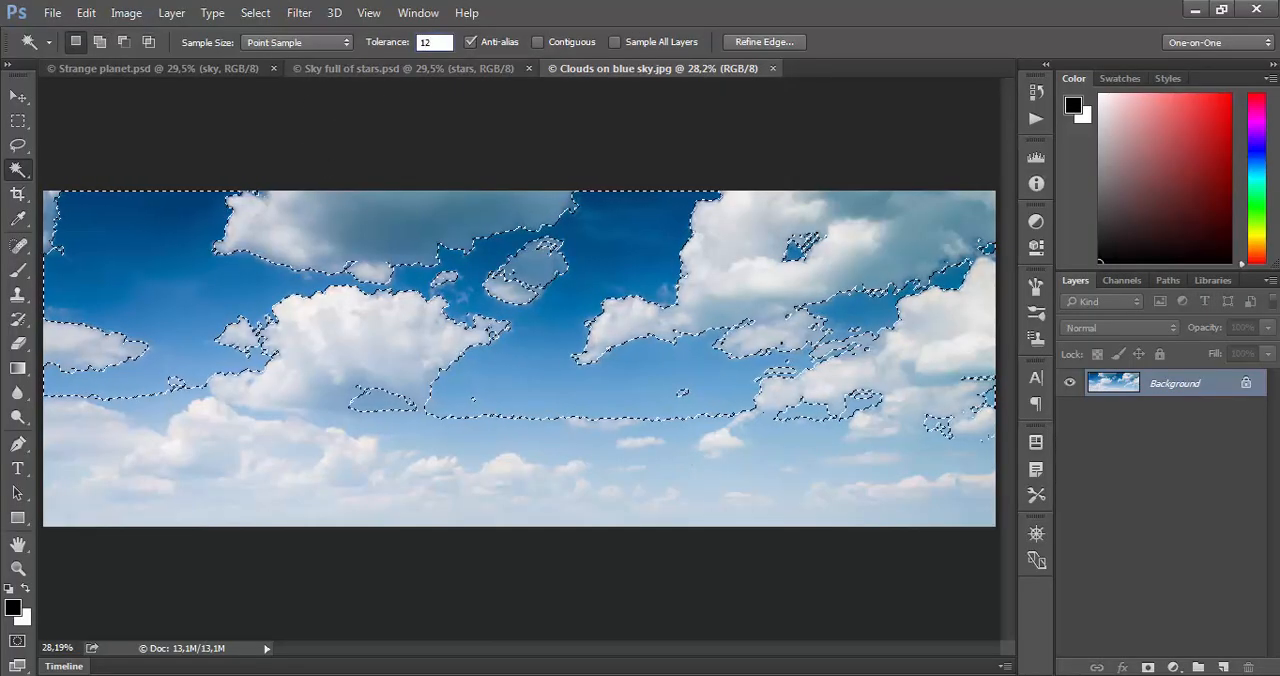
pyautogui.write('12')
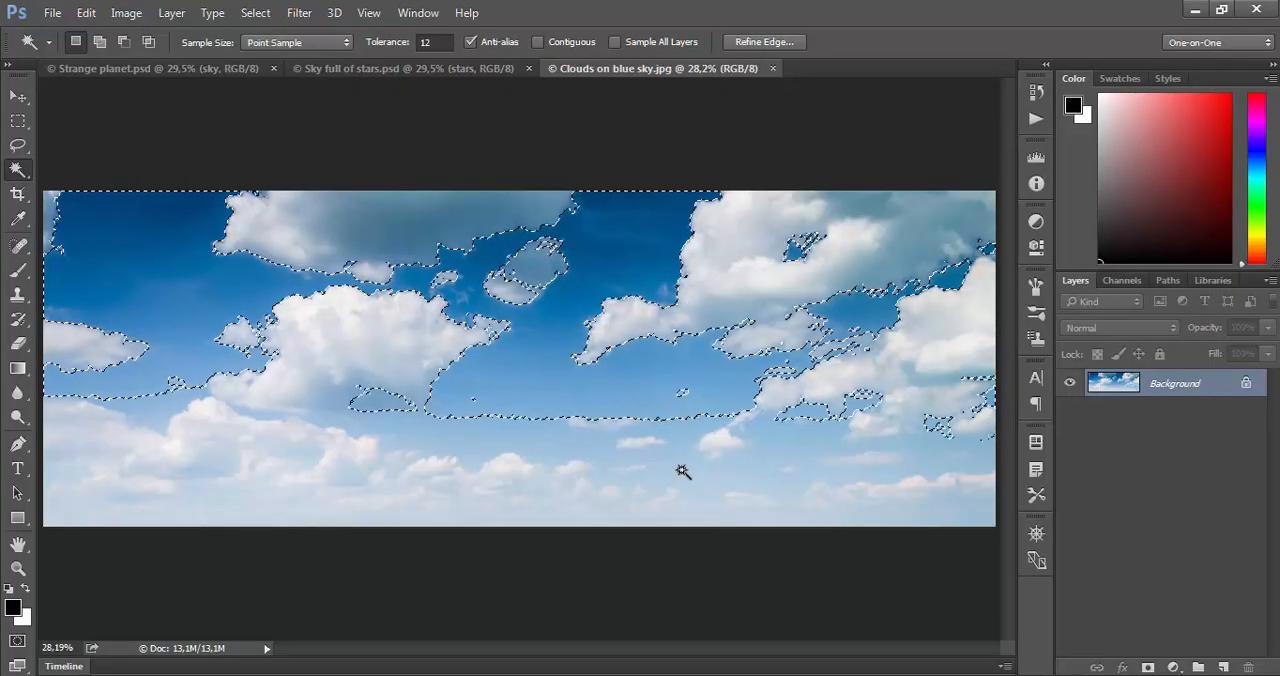
pyautogui.press('shift')
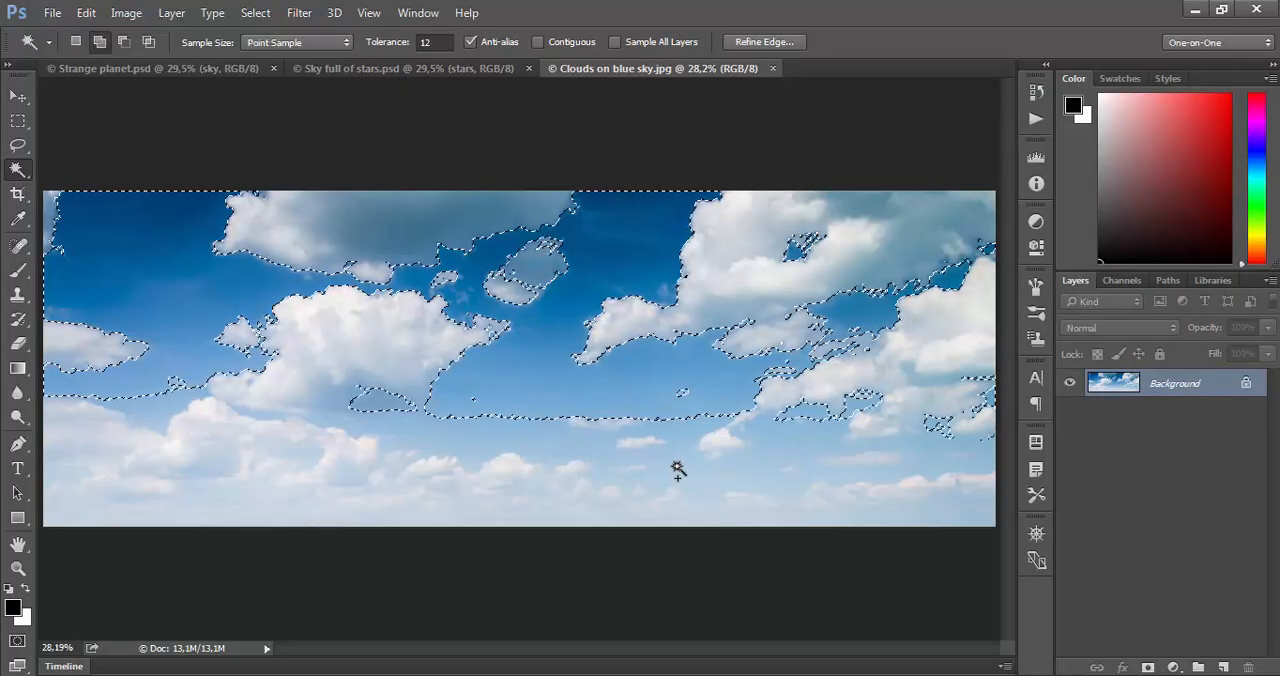
pyautogui.keyDown('shift'); pyautogui.click(678, 470); pyautogui.keyUp('shift')
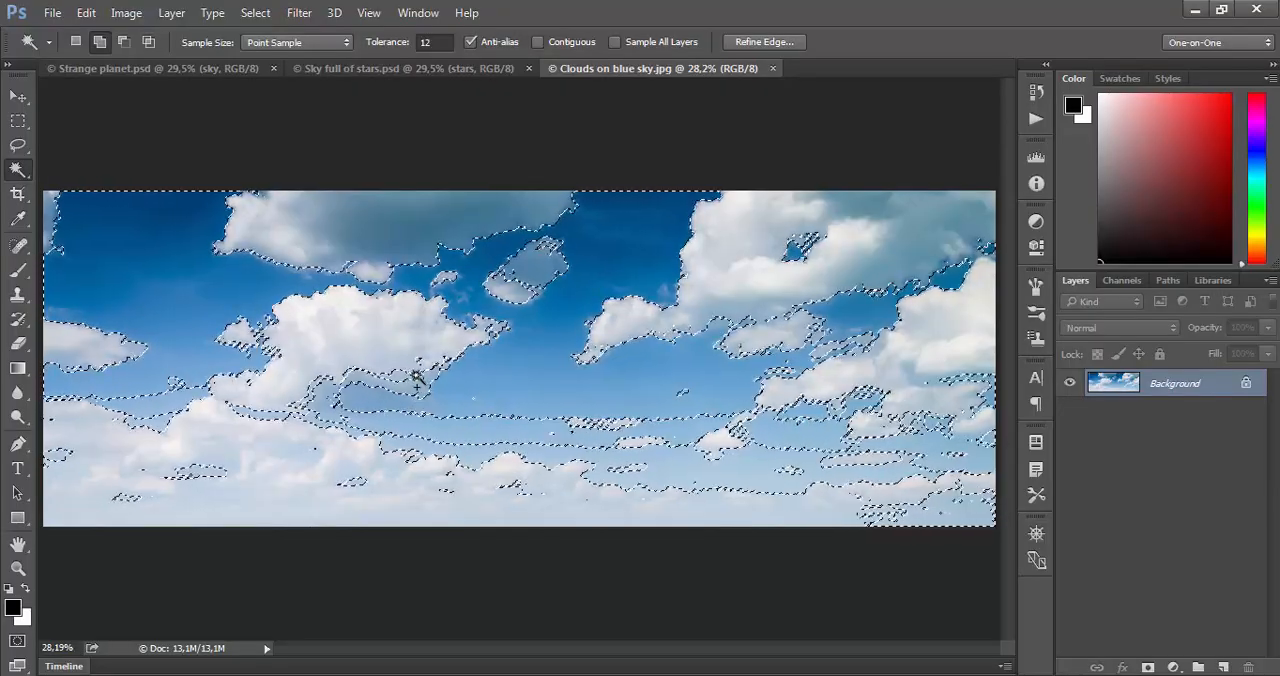
# - Subtract the central cloud's grey underside and the tones at the lower right-hand clouds' edges from the selection at tolerance 12
pyautogui.keyDown('shift'); pyautogui.click(416, 374); pyautogui.keyUp('shift')
pyautogui.hotkey('ctrl', 'z')
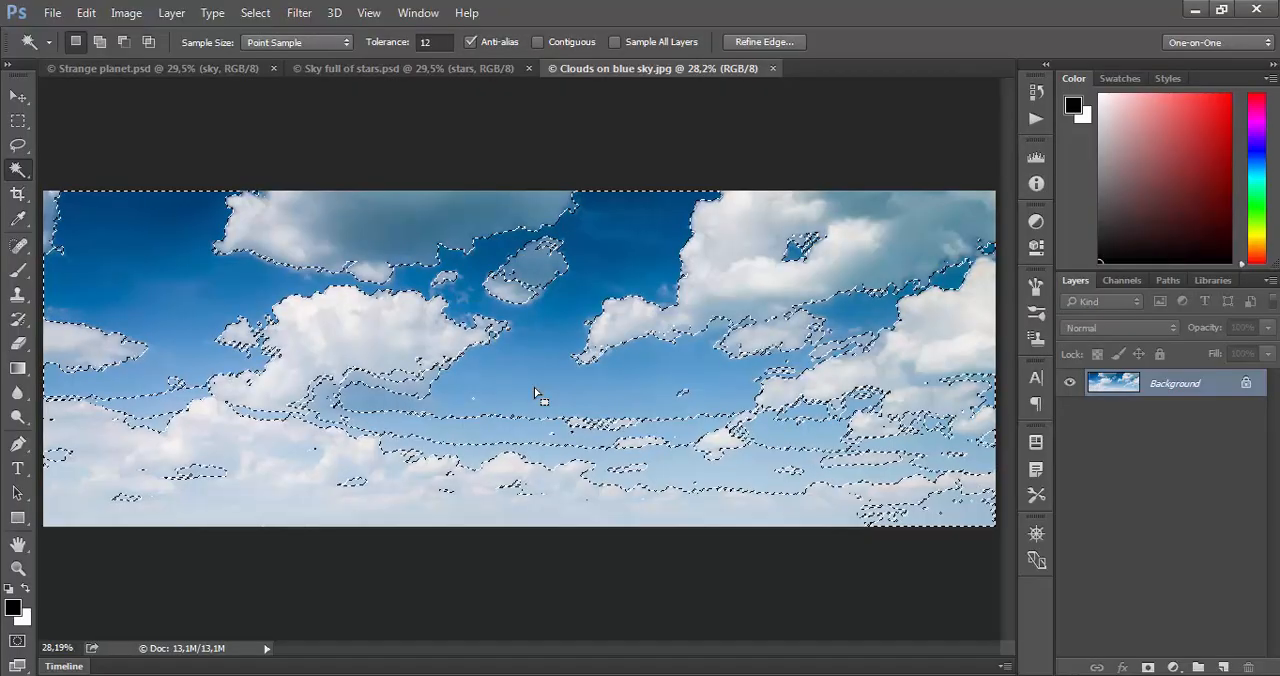
pyautogui.hotkey('ctrl', 'space')
pyautogui.keyDown('ctrl'); pyautogui.click(405, 378); pyautogui.keyUp('ctrl')
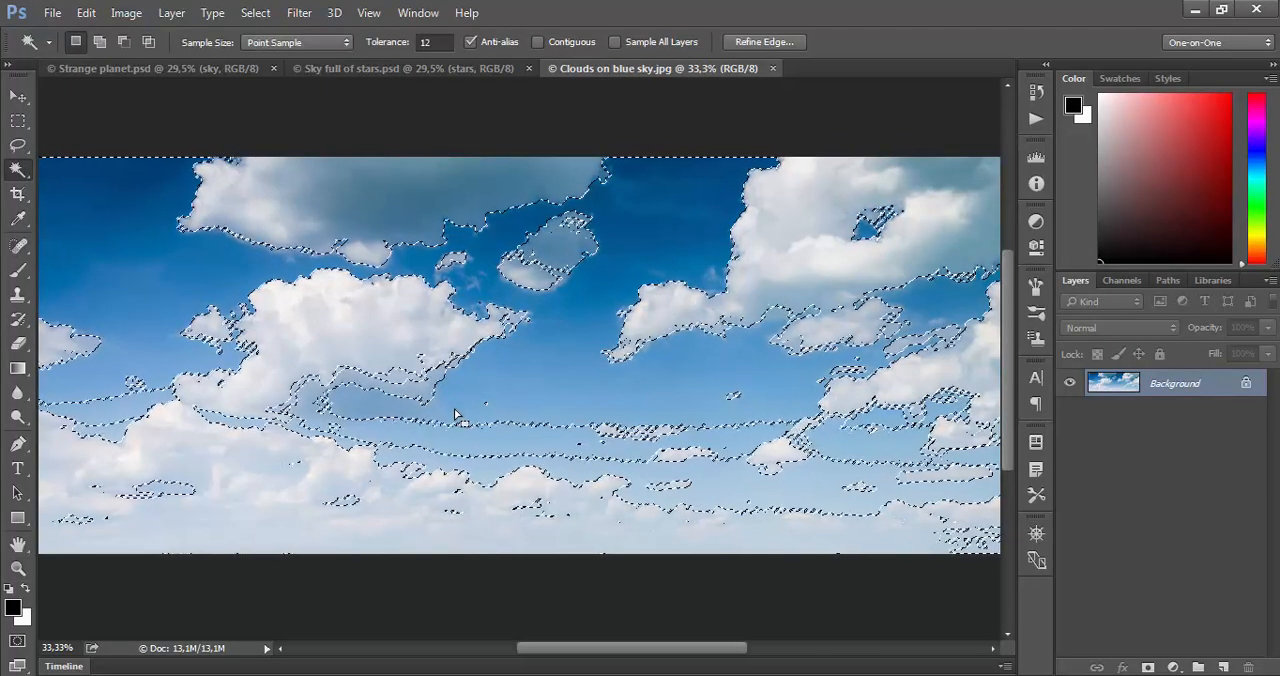
pyautogui.press('alt')
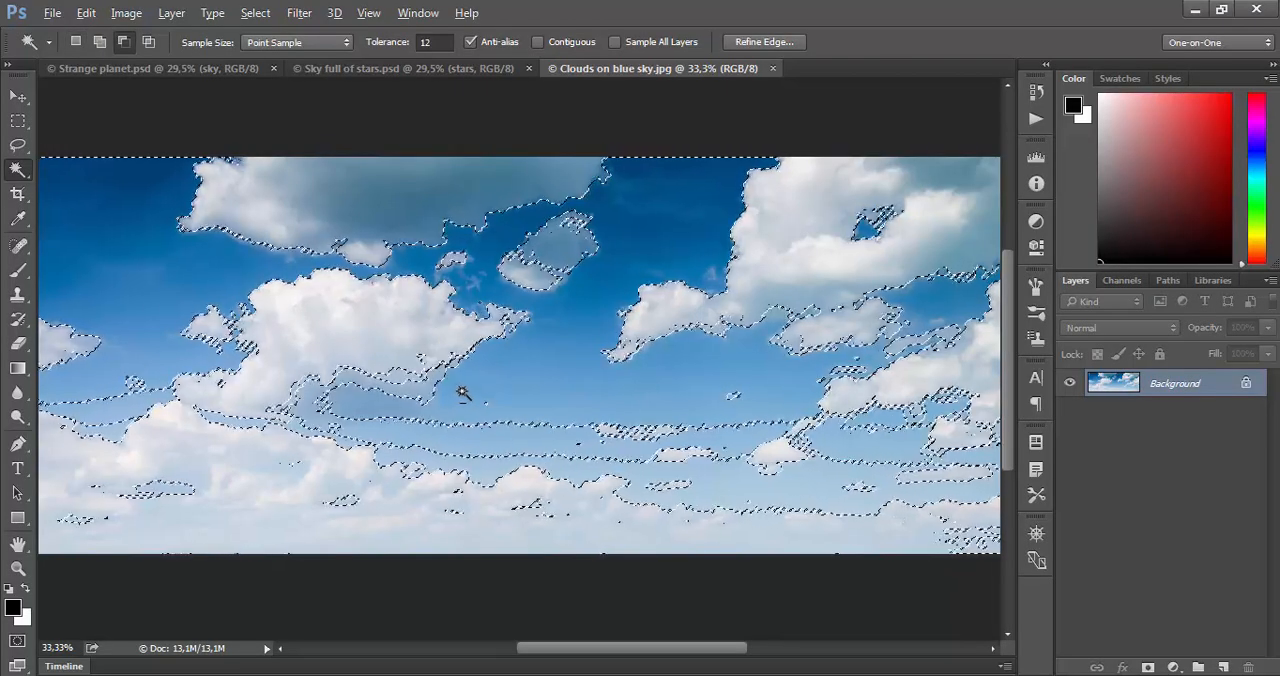
pyautogui.keyDown('alt'); pyautogui.click(418, 383); pyautogui.keyUp('alt')
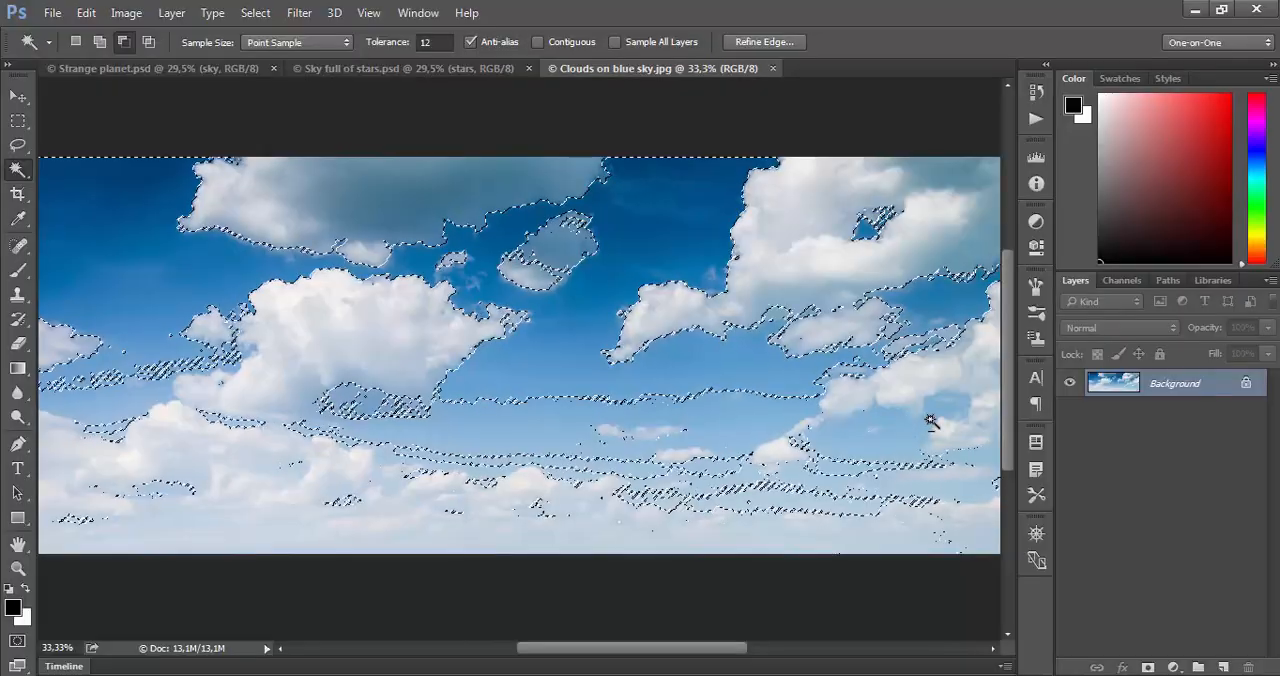
pyautogui.click(806, 444)
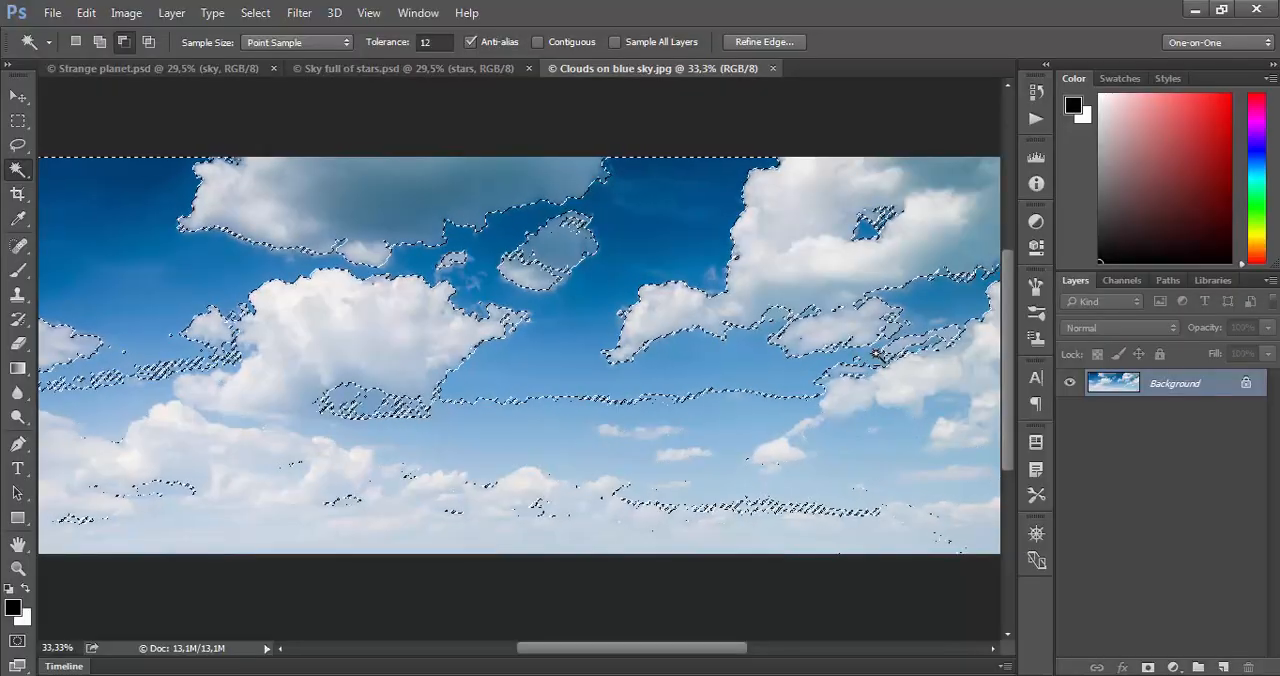
pyautogui.click(851, 376)
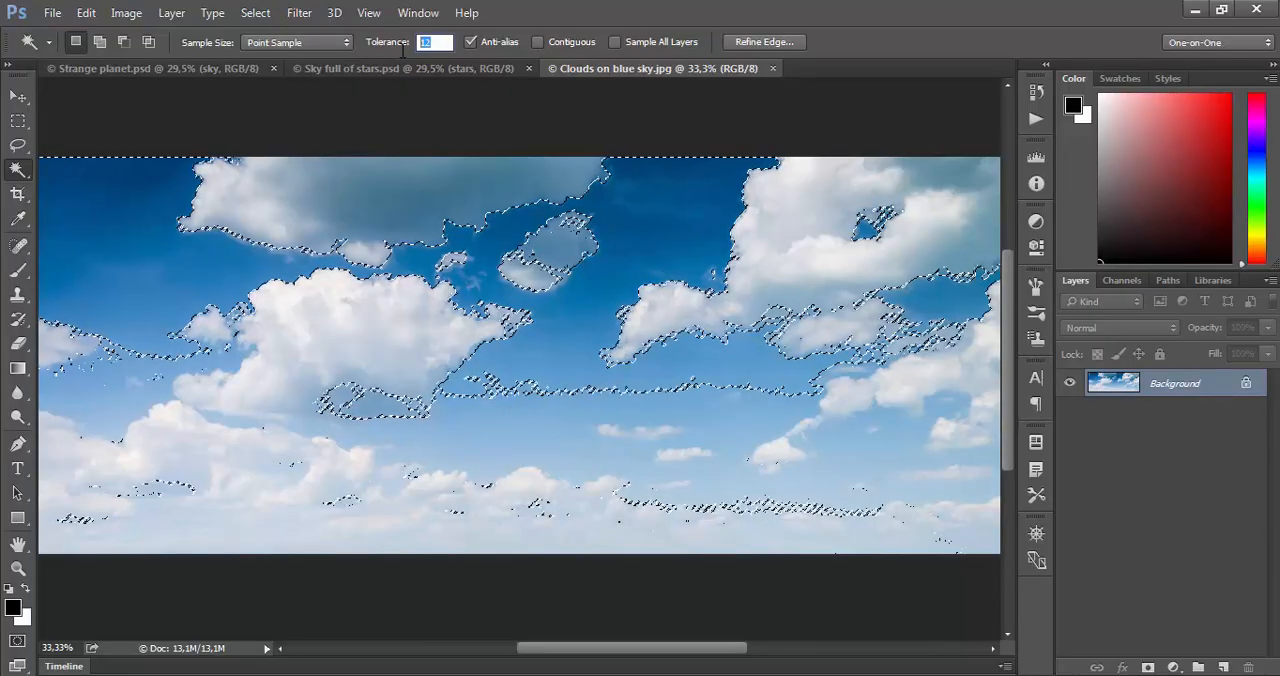
# - Add the light blue sky bands between the central cloud and the horizon back to the selection, using tolerance 3 and tolerance 6
pyautogui.press('Return')
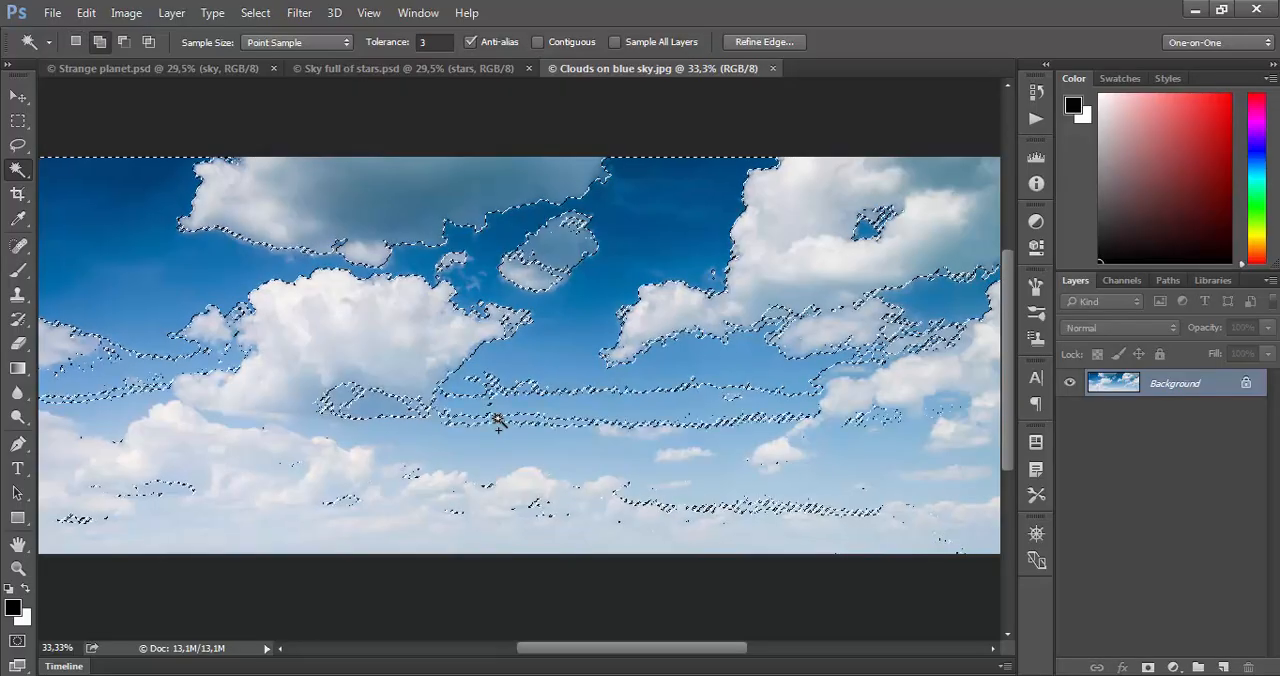
pyautogui.keyDown('shift'); pyautogui.click(540, 462); pyautogui.keyUp('shift')
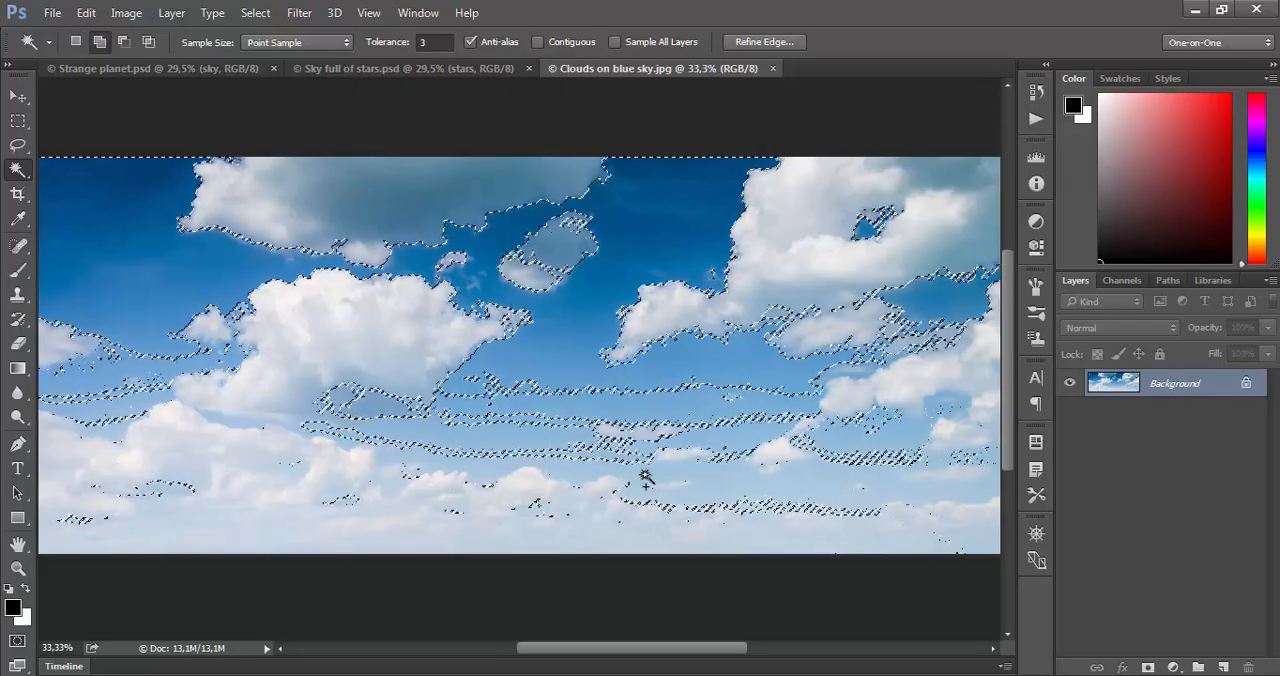
pyautogui.click(430, 42)
pyautogui.write('6')
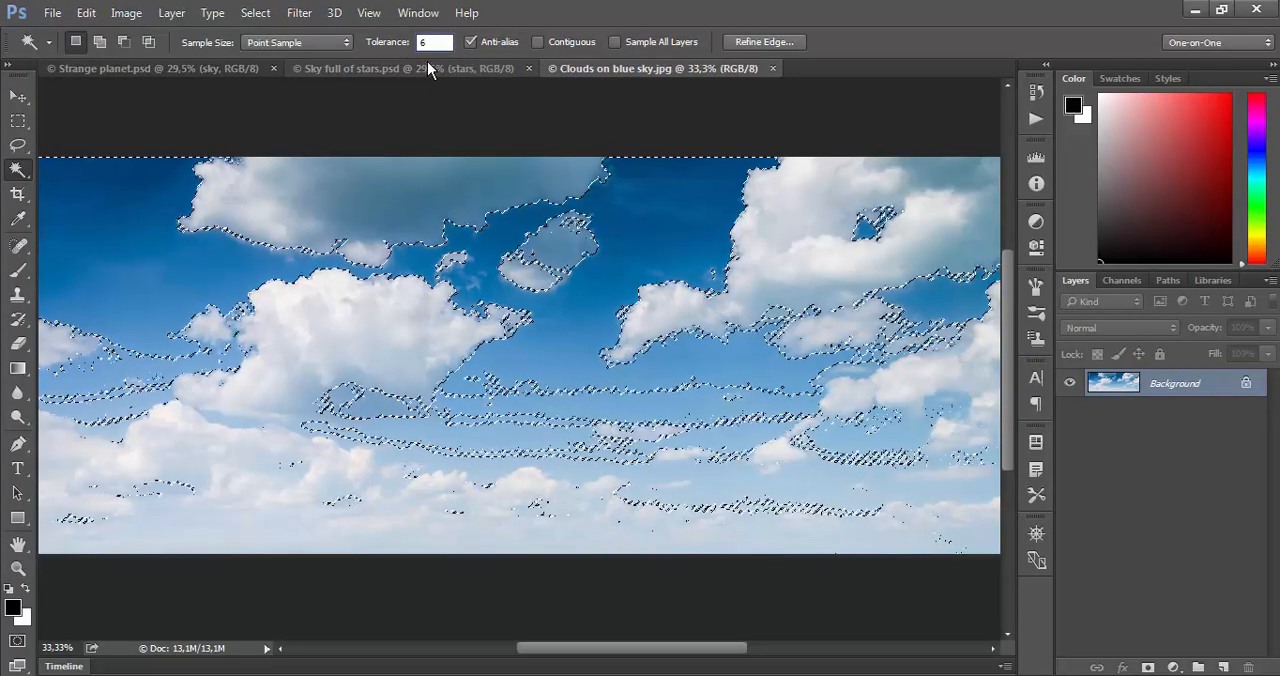
pyautogui.press('Return')
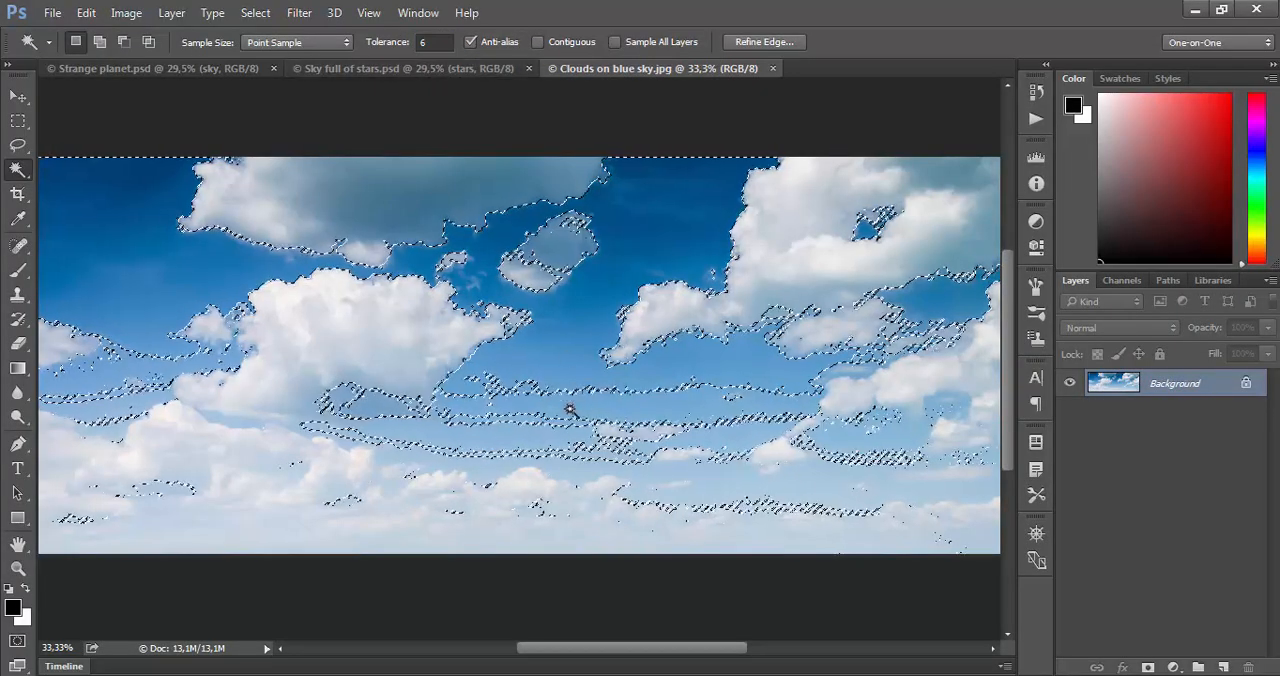
pyautogui.keyDown('shift'); pyautogui.click(520, 398); pyautogui.keyUp('shift')
pyautogui.keyDown('shift'); pyautogui.click(504, 428); pyautogui.keyUp('shift')
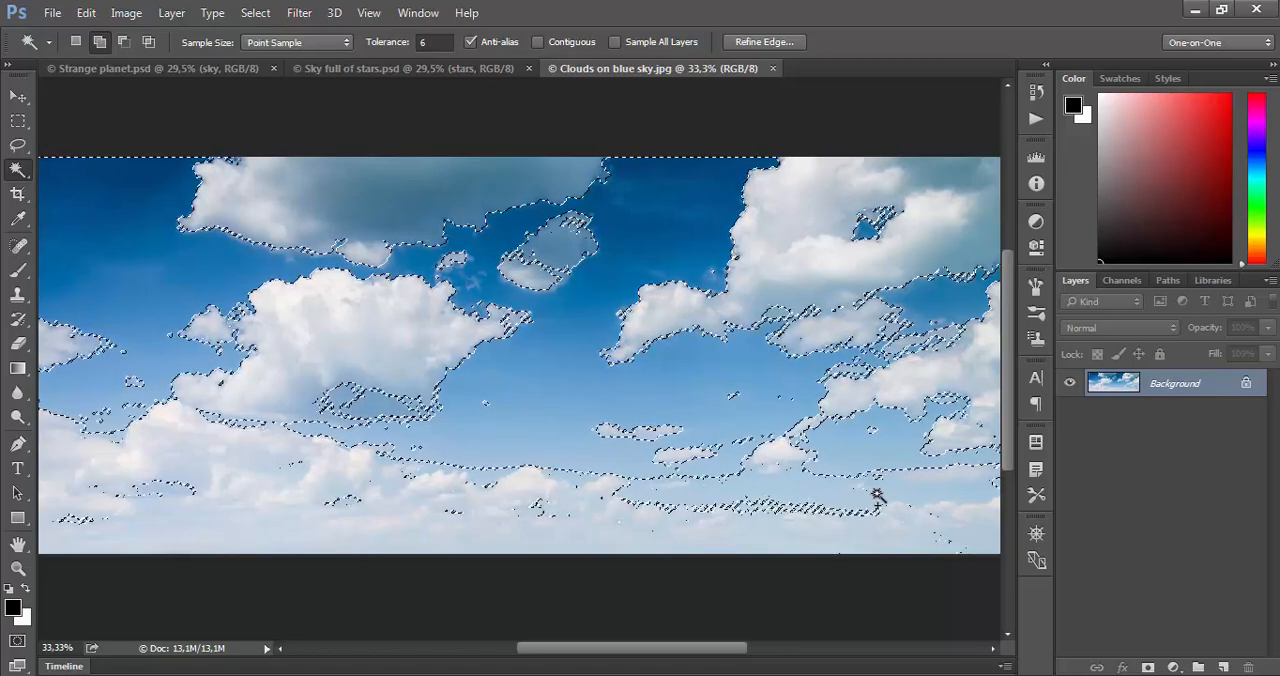
pyautogui.click(441, 469)
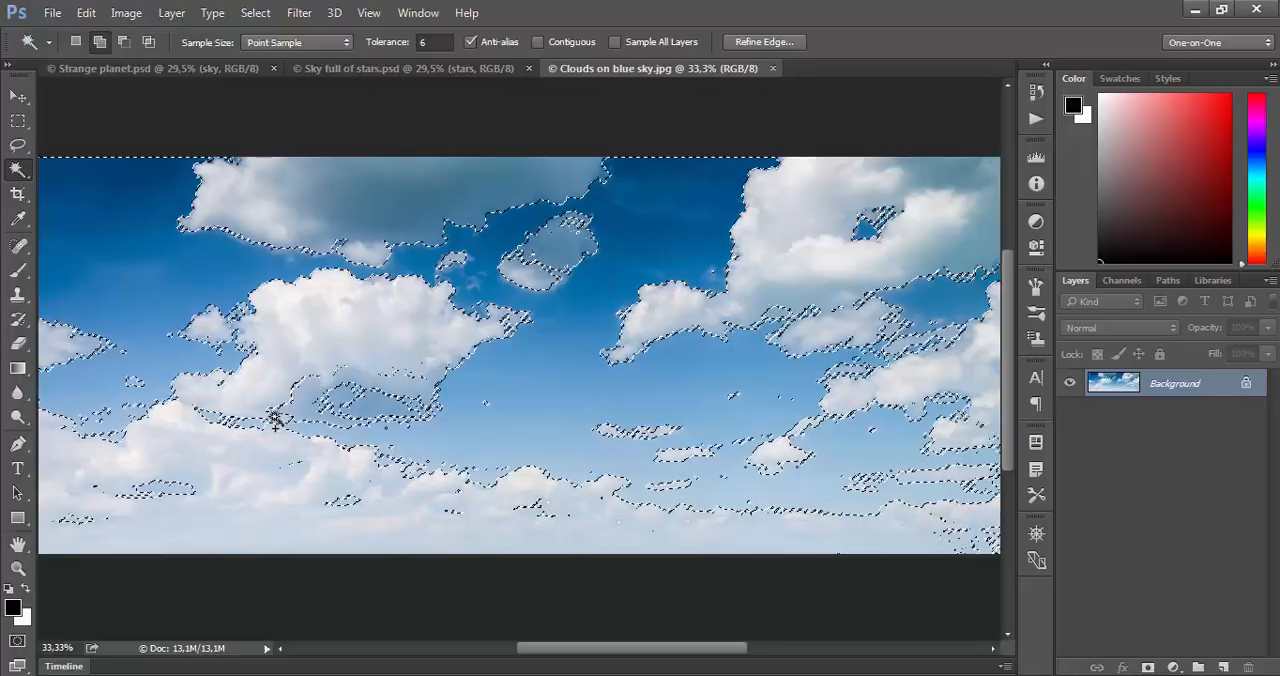
# - Invert the blue sky selection to select the clouds instead
pyautogui.moveTo(700, 400); pyautogui.dragTo(526, 455)
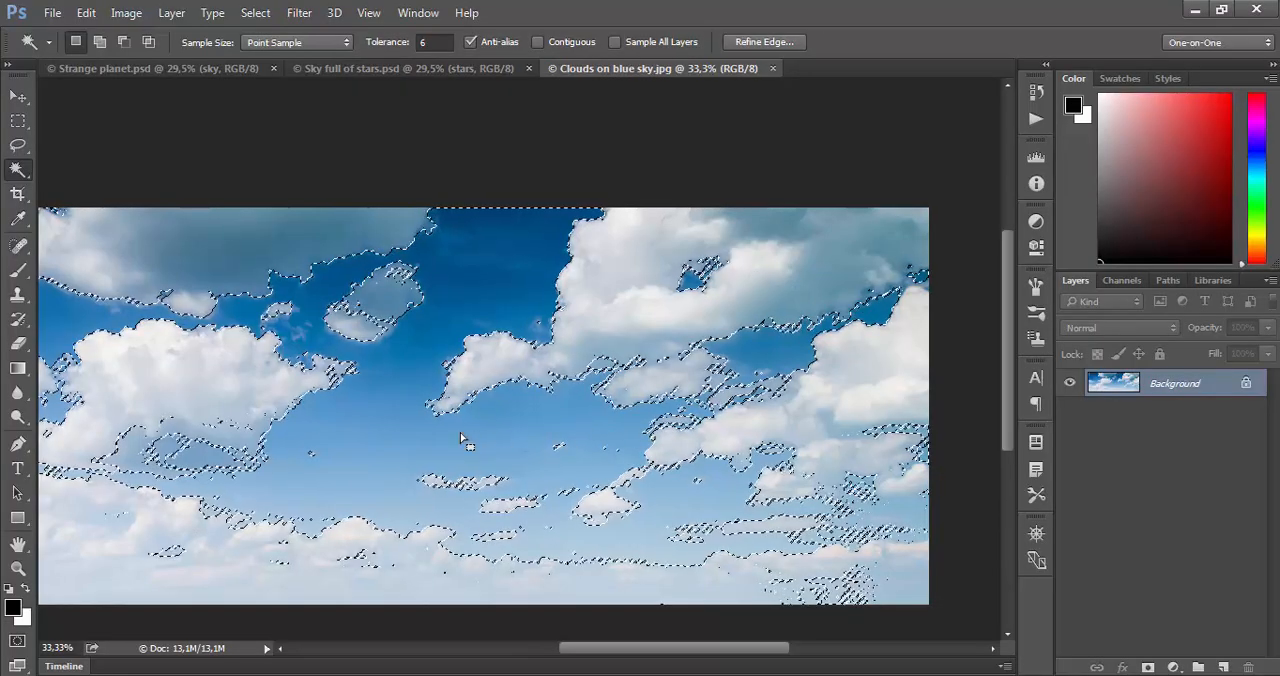
pyautogui.hotkey('ctrl', 'd')
pyautogui.moveTo(409, 443); pyautogui.dragTo(540, 400)
pyautogui.click(540, 401)
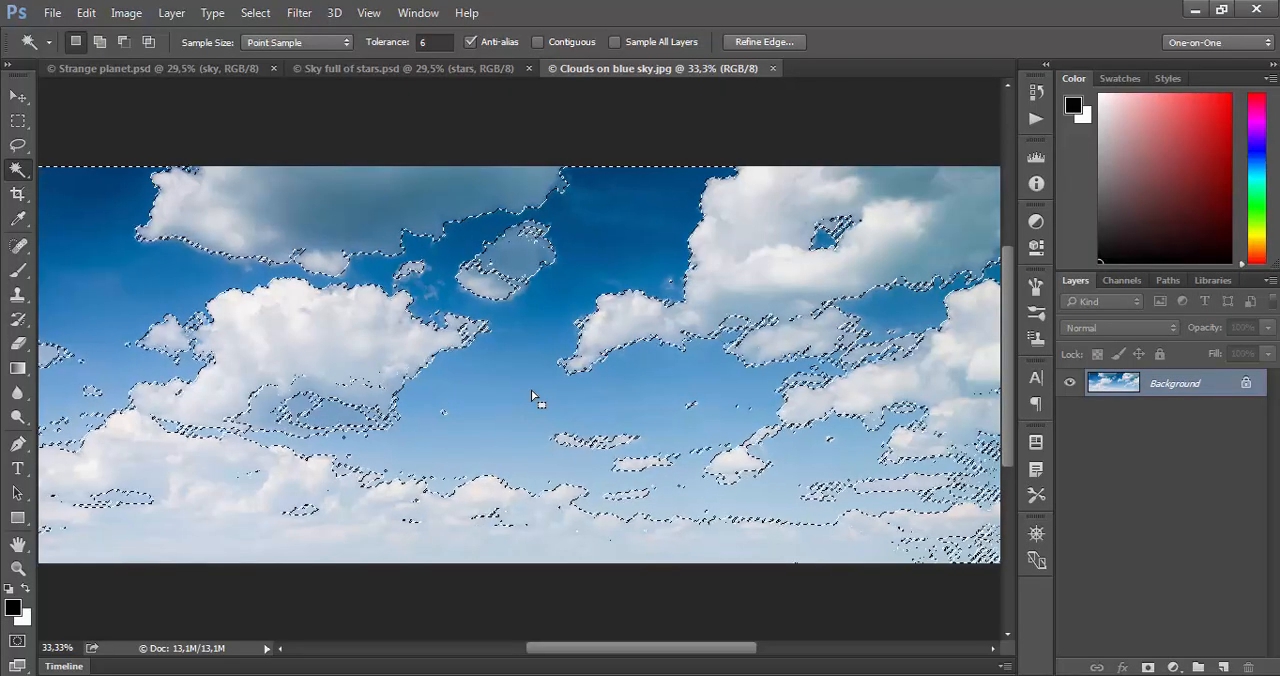
pyautogui.scroll(-1, 531, 389)
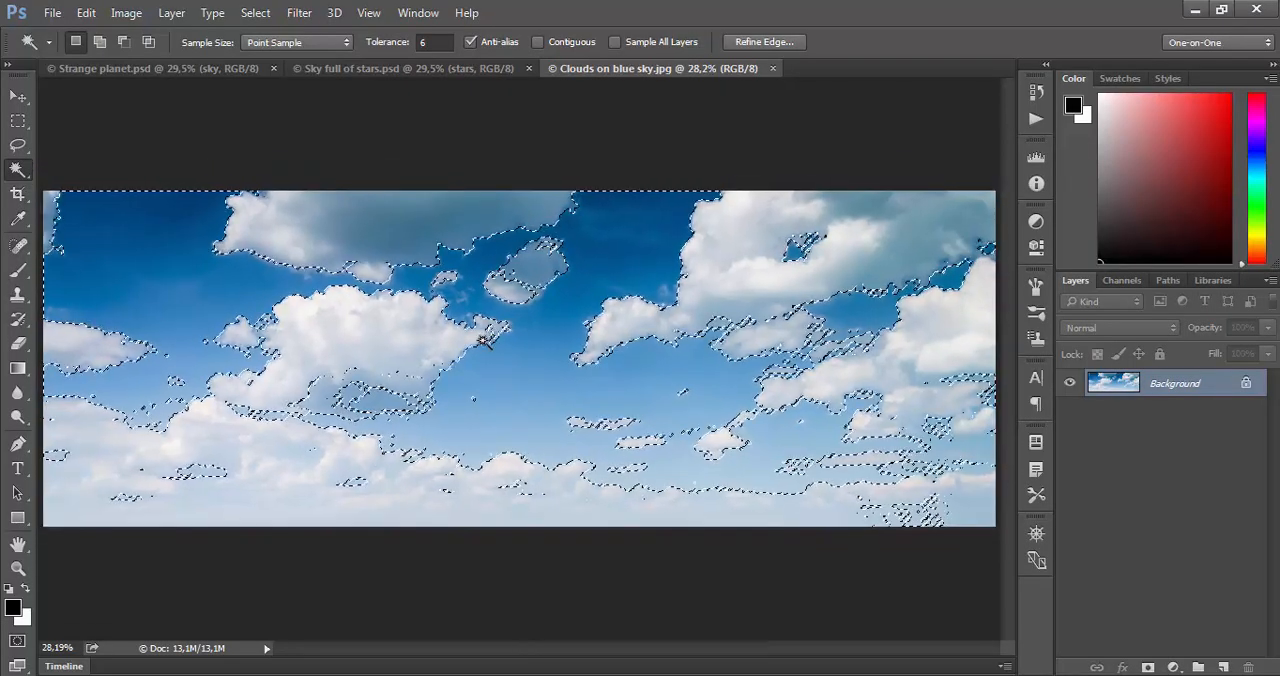
pyautogui.click(255, 13)
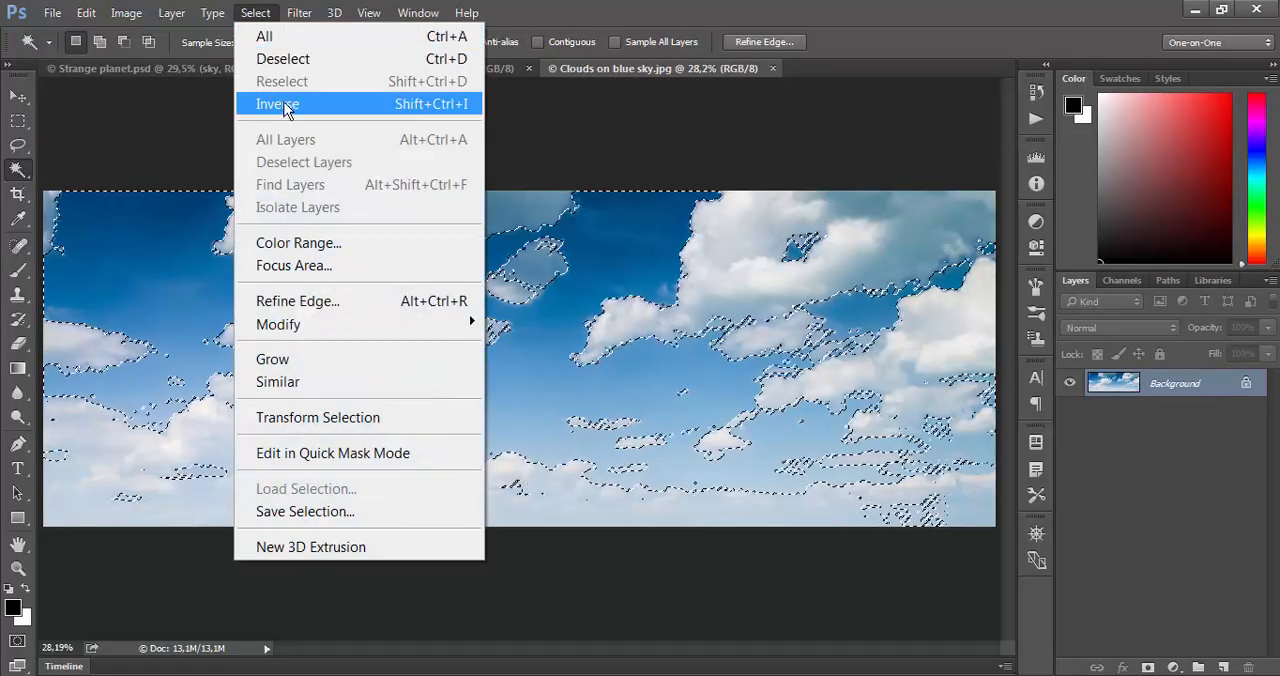
pyautogui.click(284, 104)
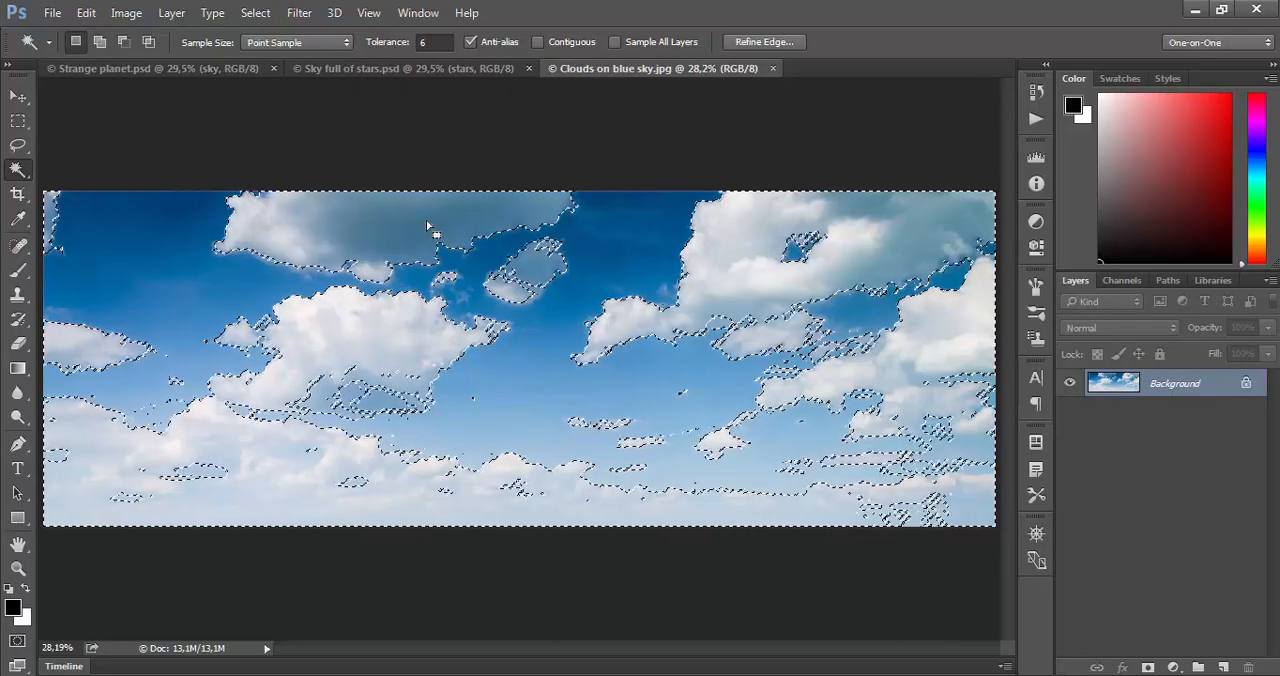
# - Save the inverted selection as a new channel named "clouds" in Clouds on blue sky.jpg
pyautogui.click(258, 13)
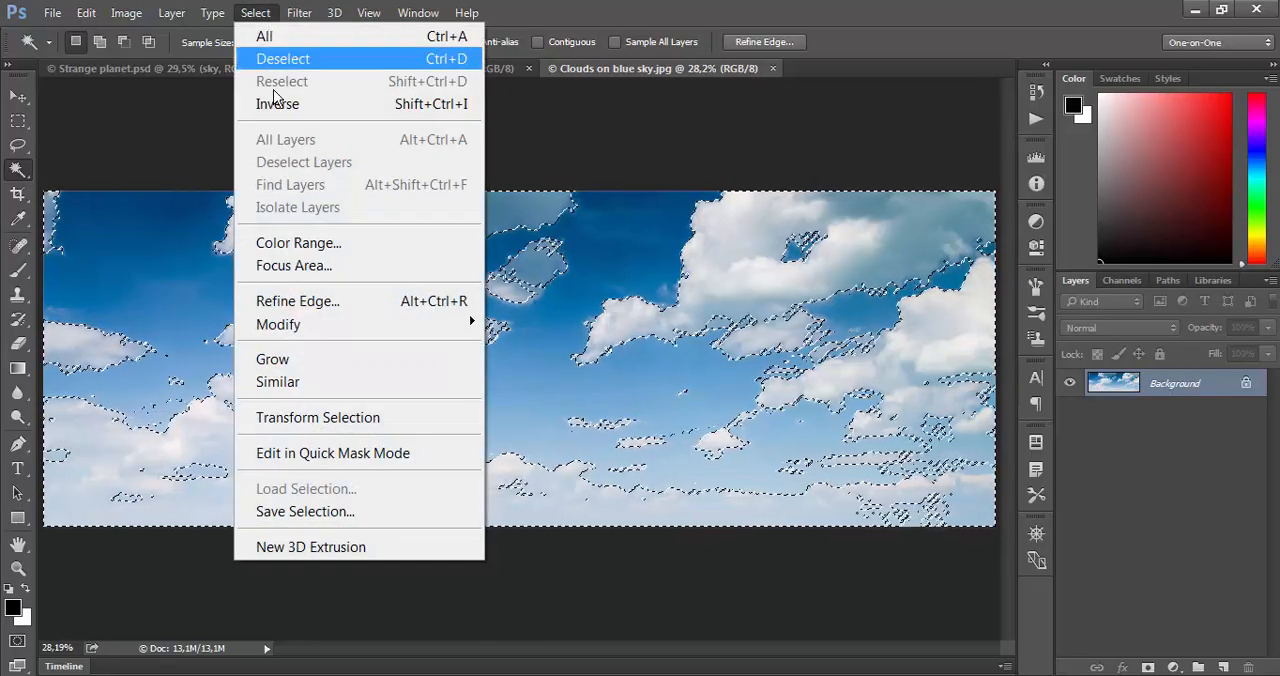
pyautogui.click(360, 511)
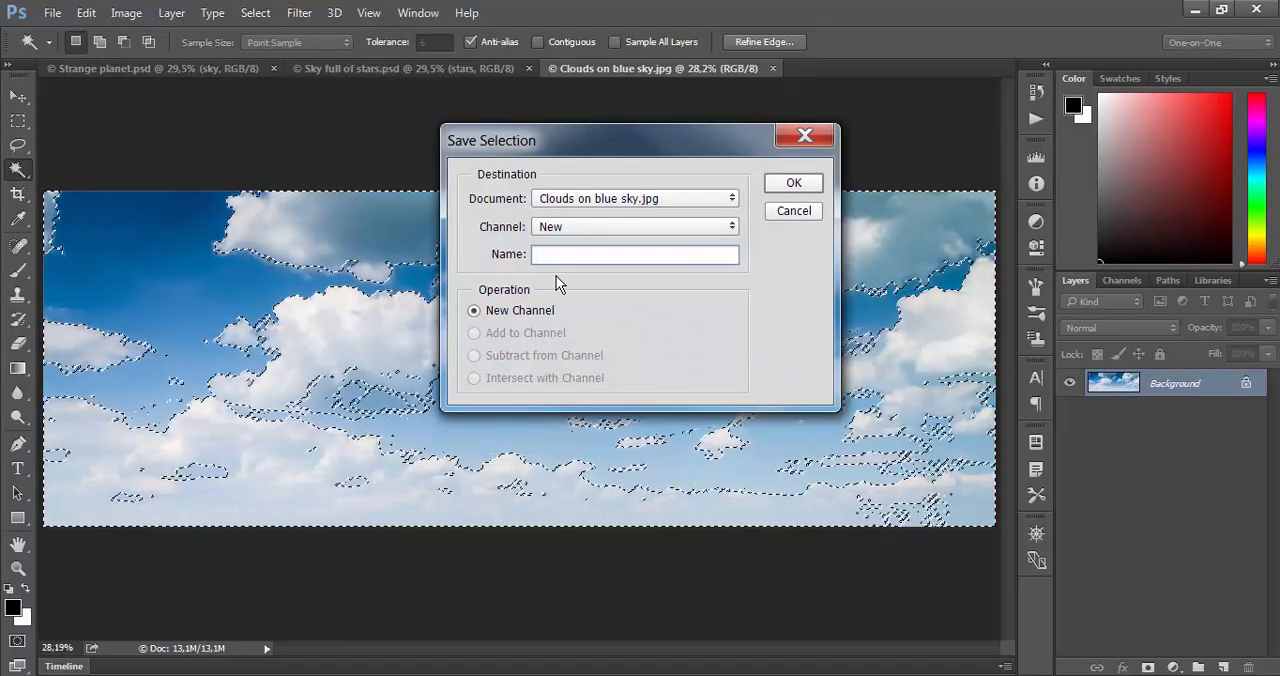
pyautogui.write('c')
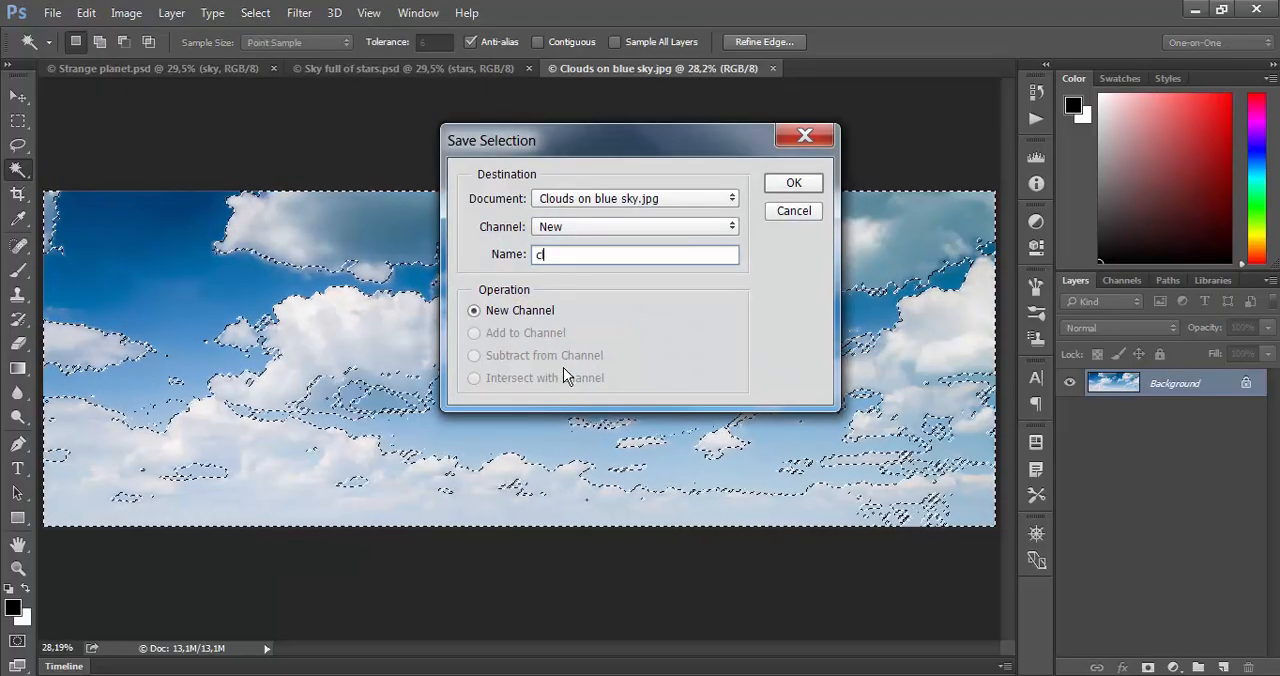
pyautogui.write('louds')
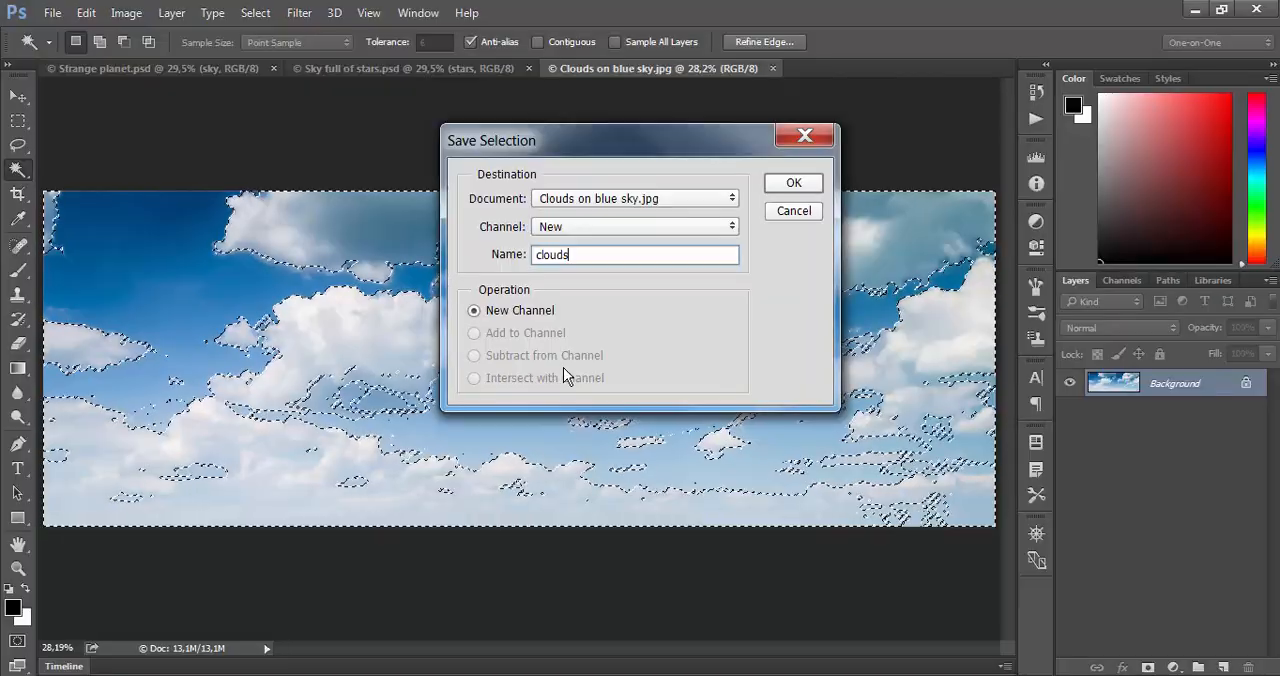
pyautogui.click(776, 183)
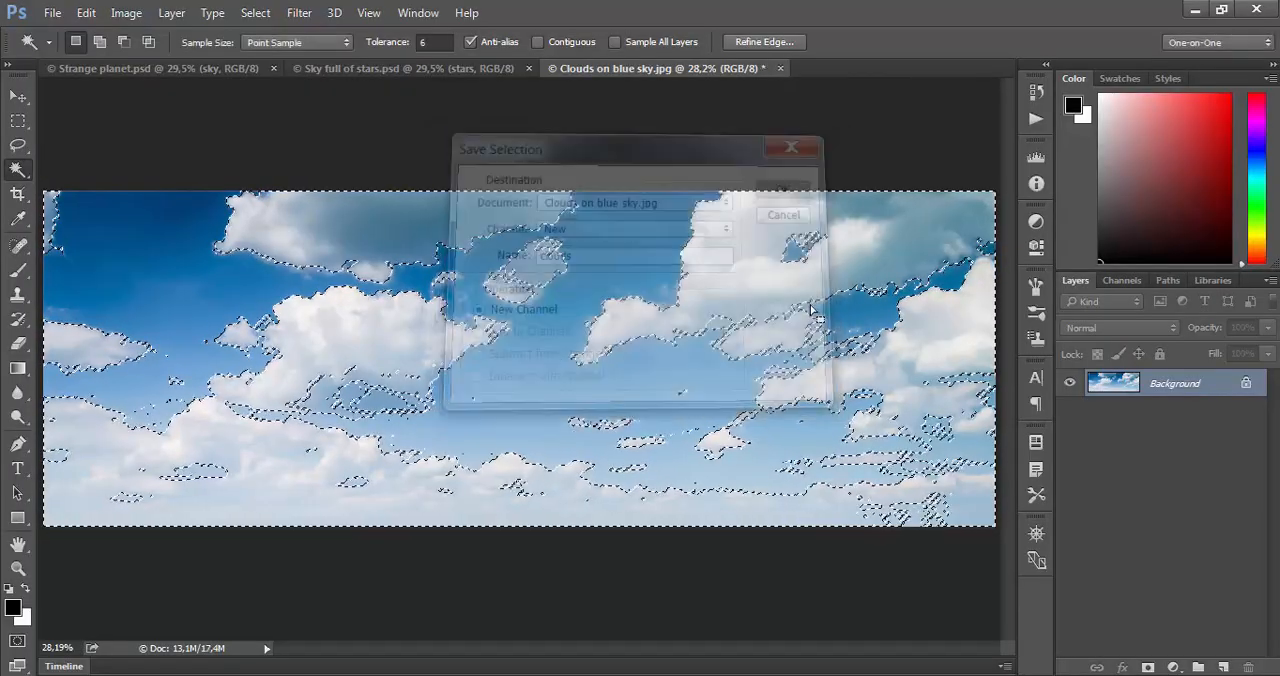
# - Show the document's channels and set their thumbnail size to the middle of the three sizes
pyautogui.click(420, 14)
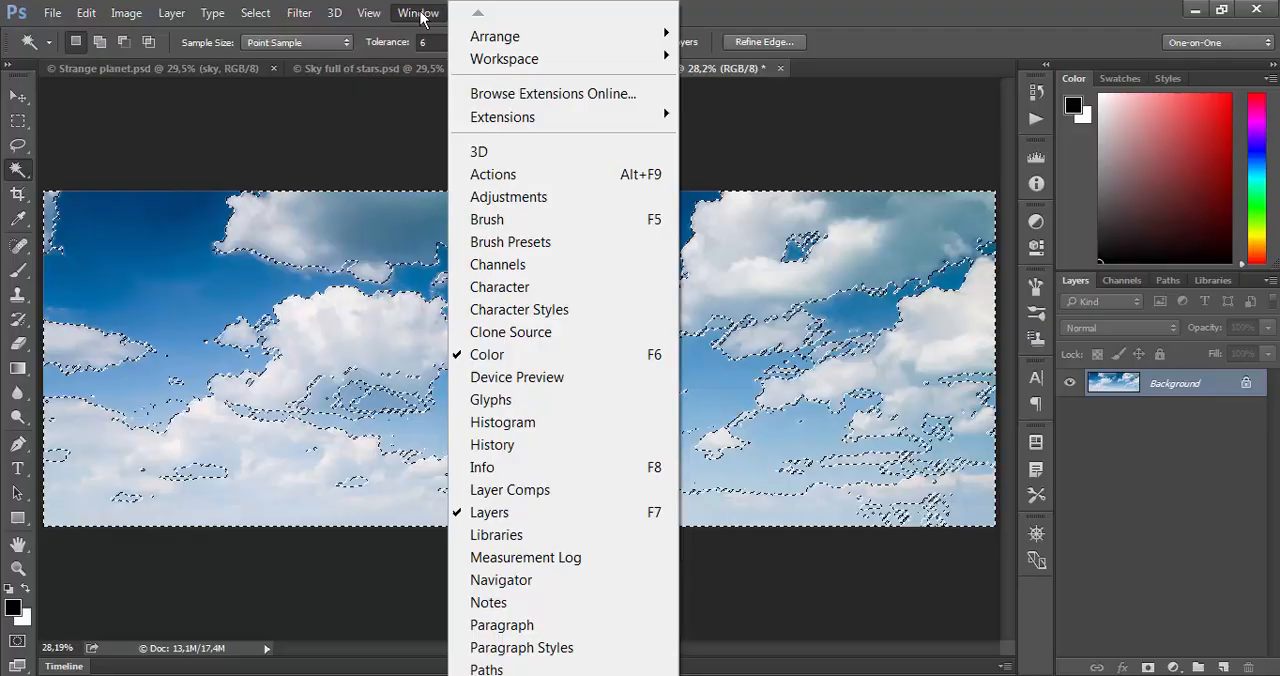
pyautogui.click(499, 266)
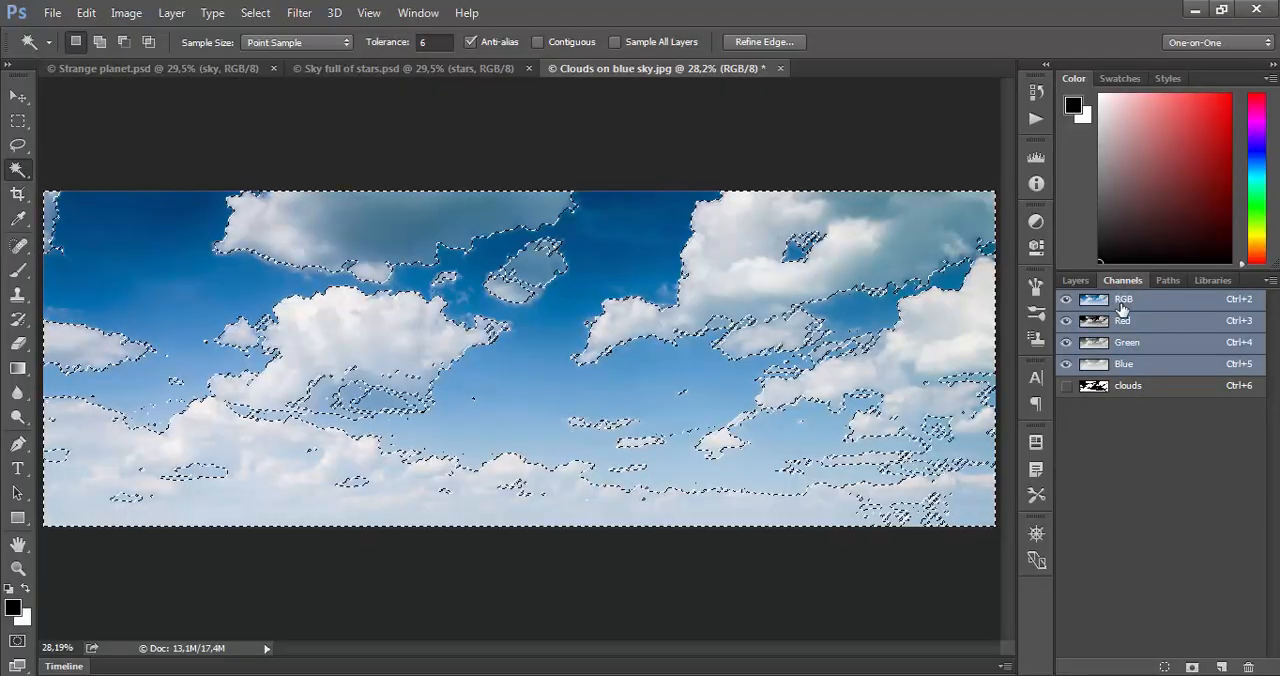
pyautogui.click(1269, 283)
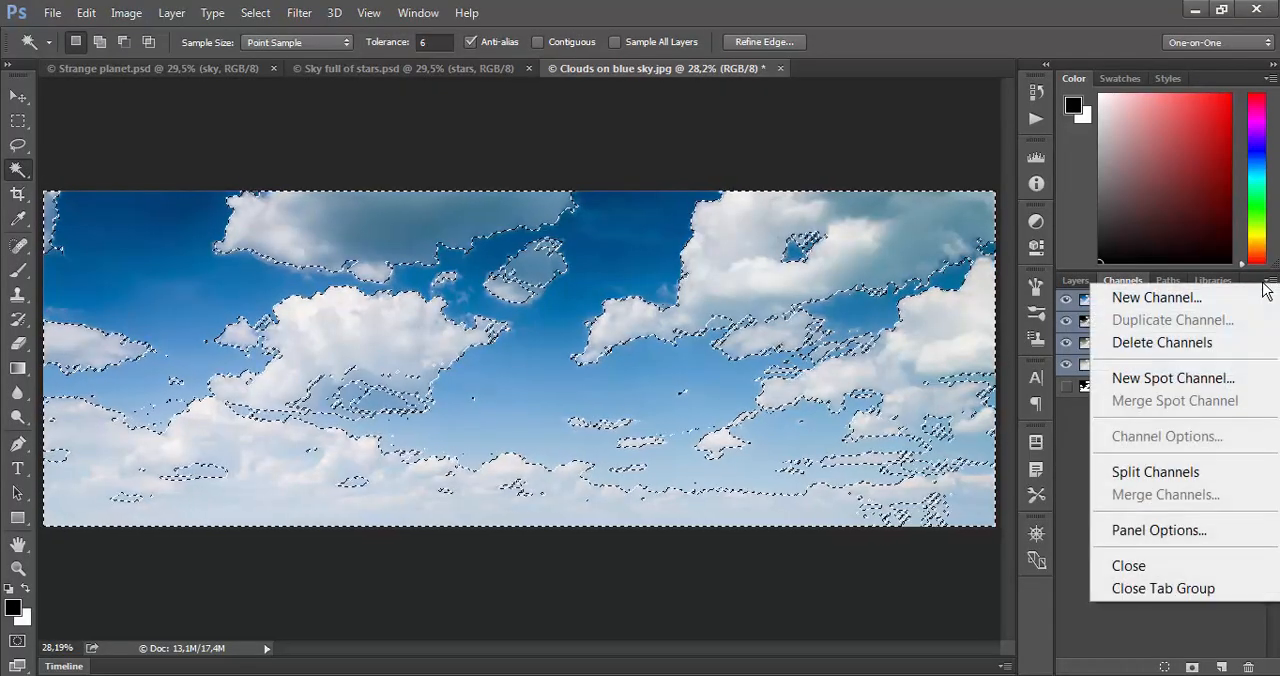
pyautogui.click(1203, 530)
pyautogui.click(630, 268)
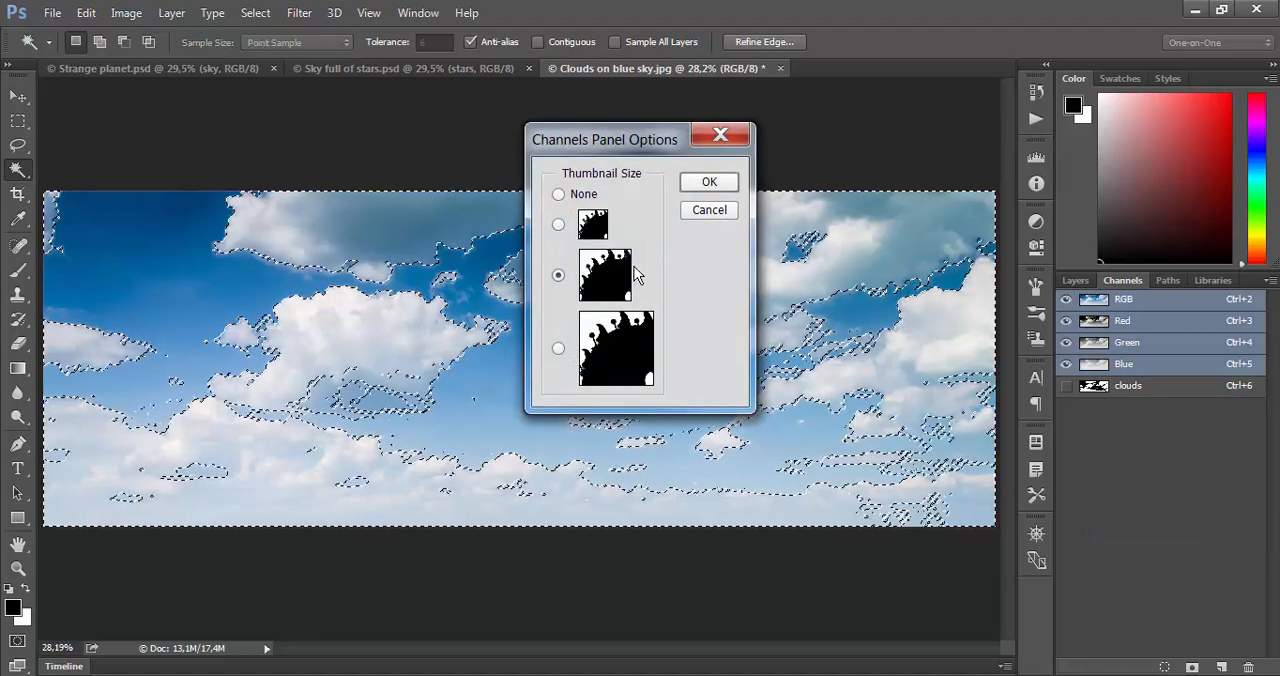
pyautogui.click(706, 184)
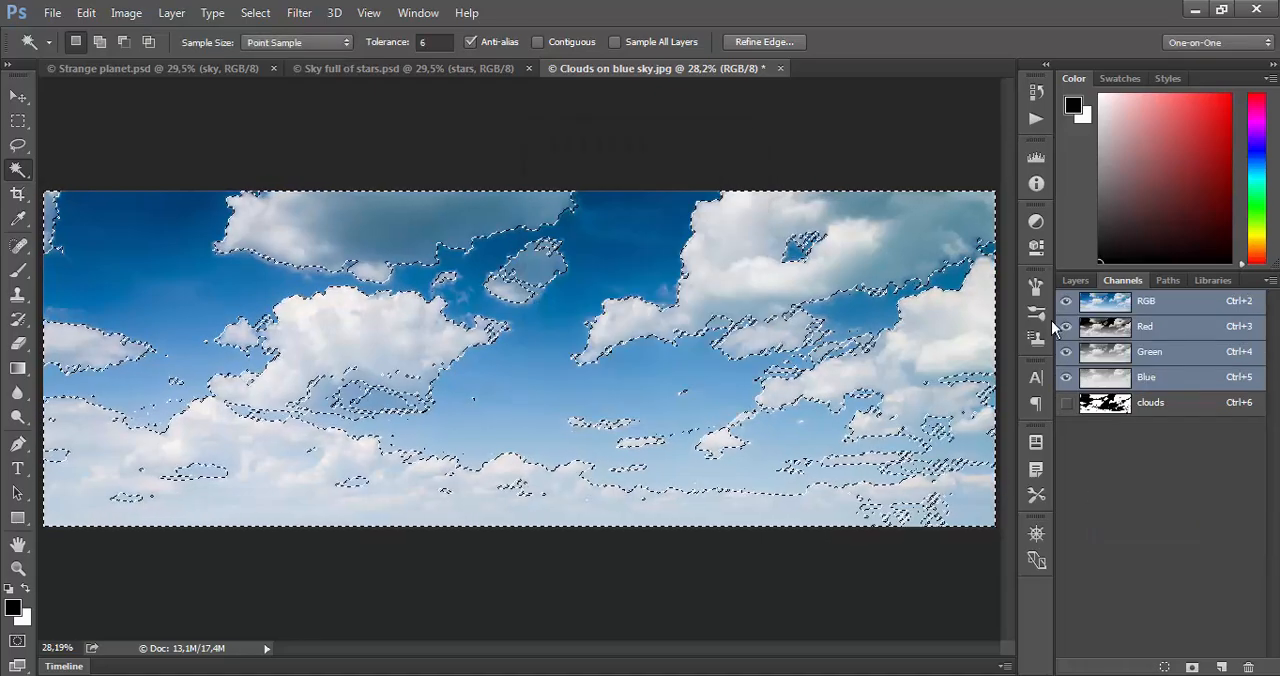
# - Display the clouds channel on its own, inspect its mask edges up close and deselect the selection
pyautogui.click(1146, 404)
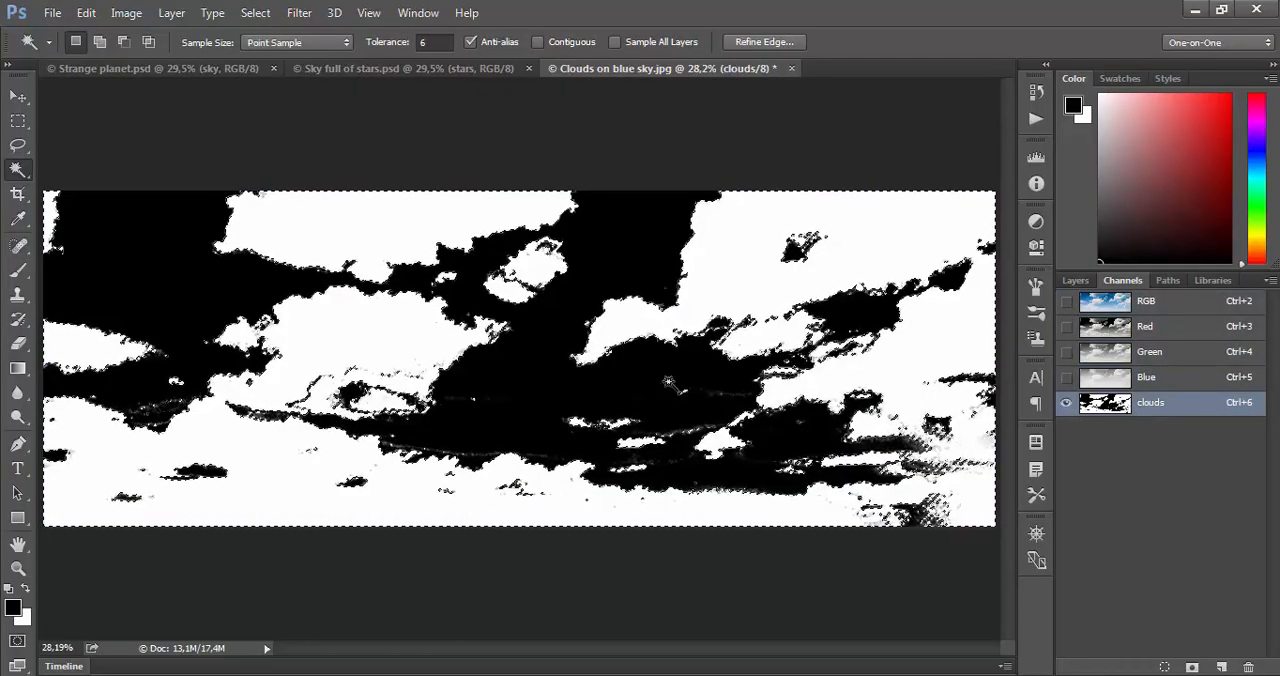
pyautogui.press('z')
pyautogui.click(494, 363)
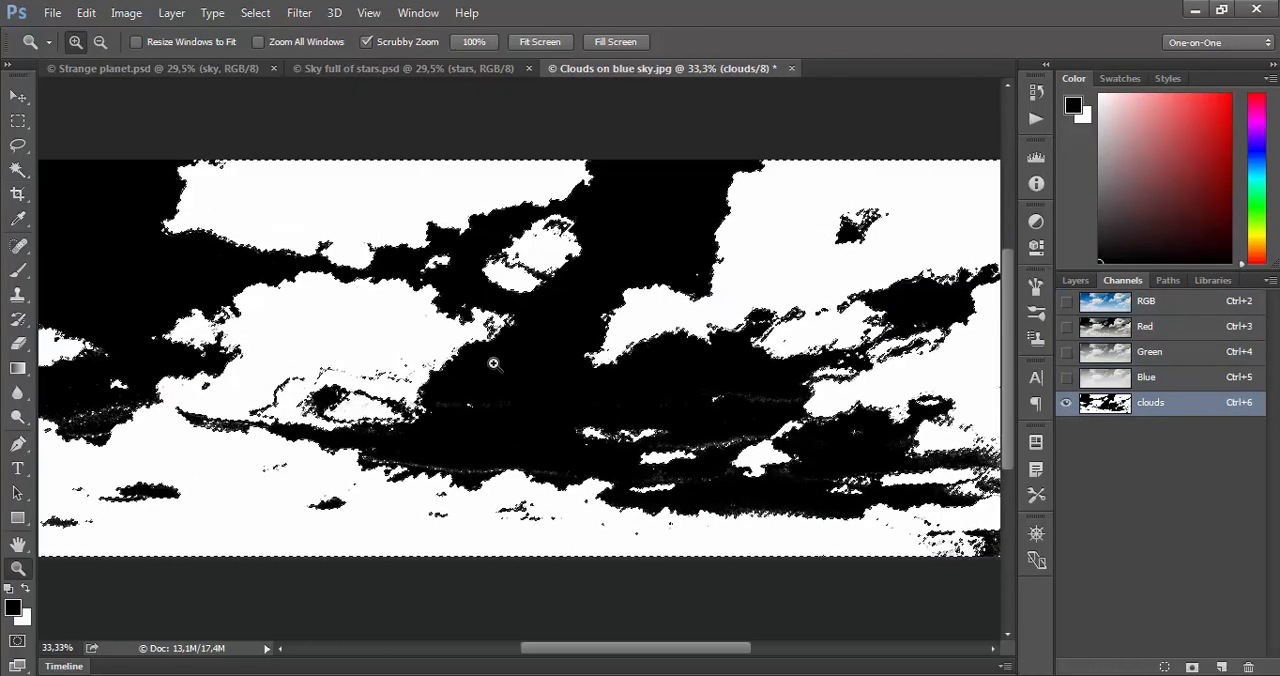
pyautogui.click(494, 363)
pyautogui.click(494, 363)
pyautogui.press('w')
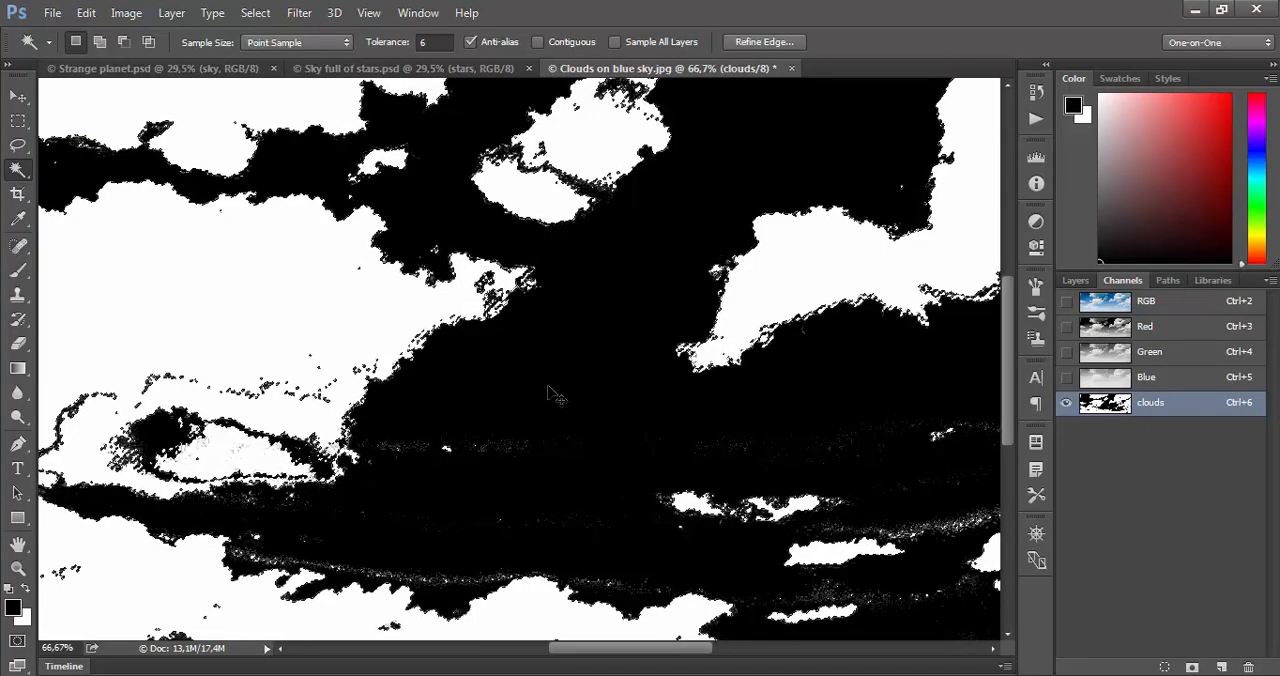
pyautogui.hotkey('ctrl', 'd')
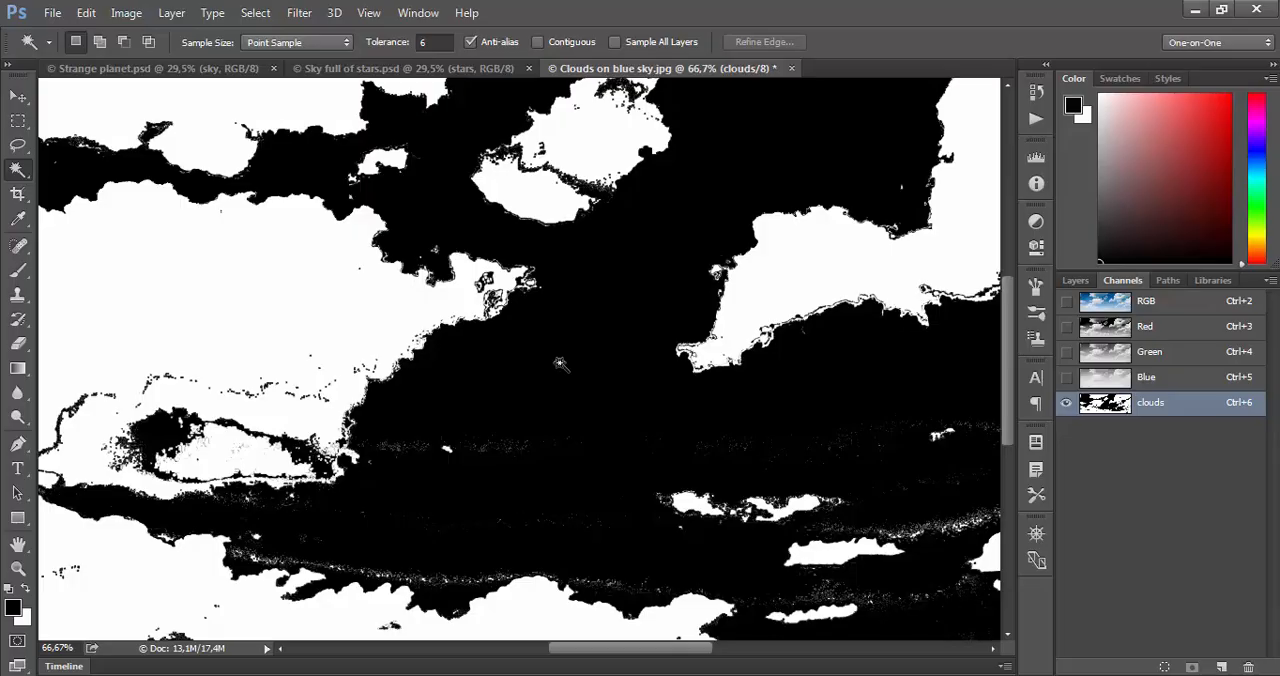
# - Overlay the clouds mask on the full-colour RGB image and hide the clouds channel again
pyautogui.hotkey('ctrl', '0')
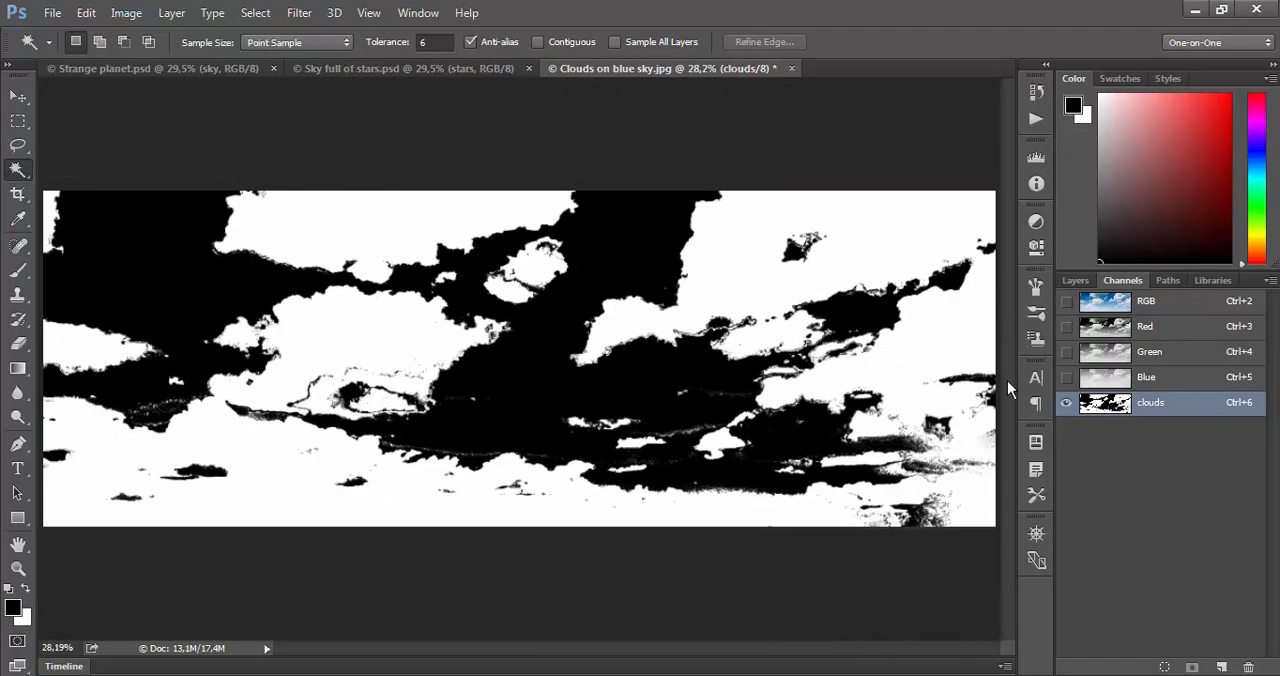
pyautogui.click(1067, 302)
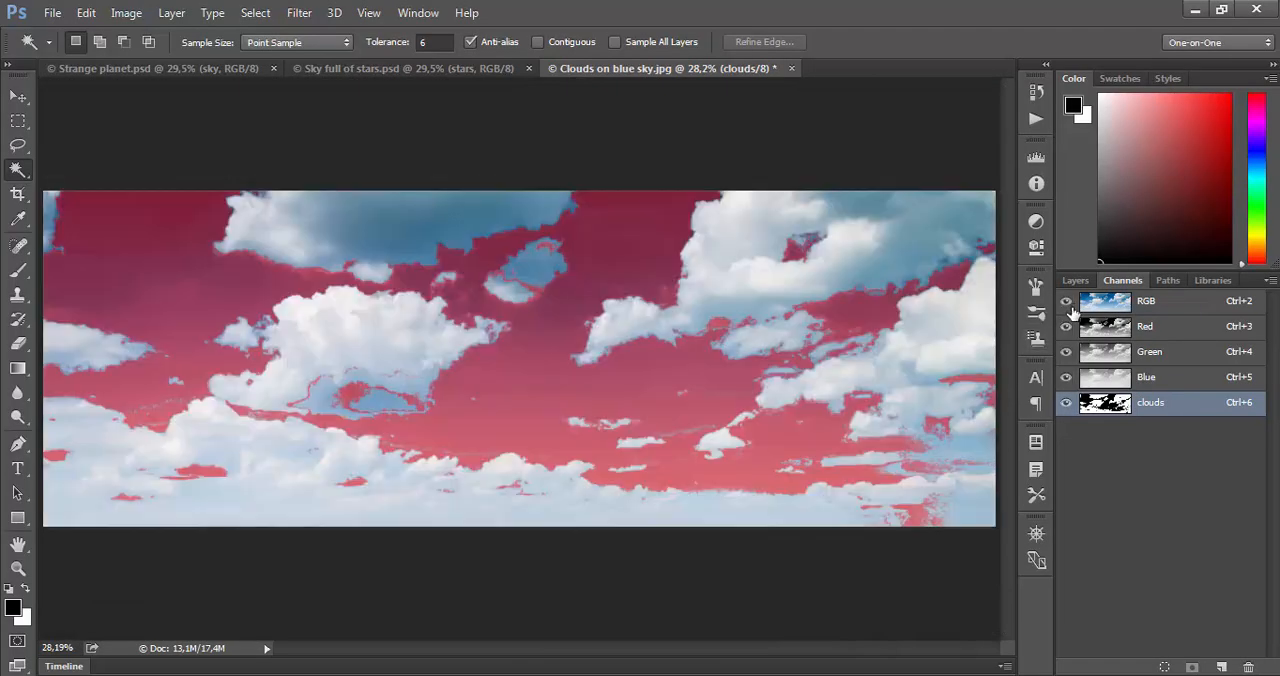
pyautogui.click(1066, 403)
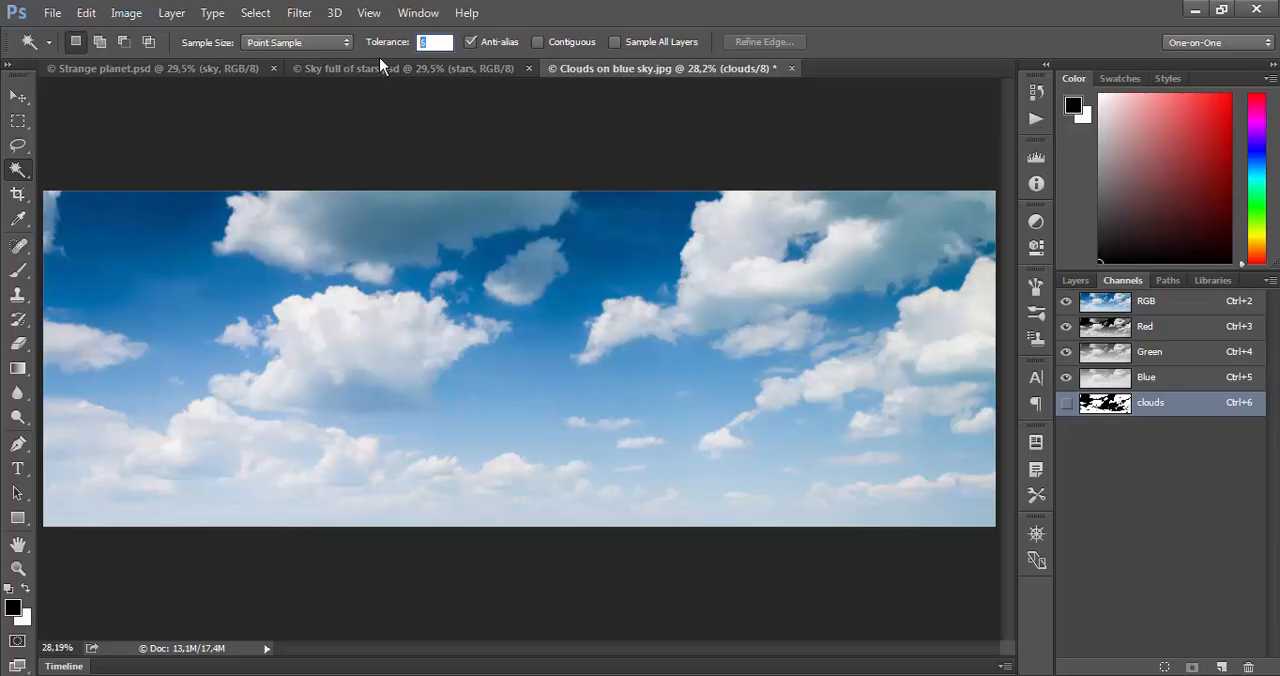
# - Set the Magic Wand tolerance to 32 and turn on Contiguous
pyautogui.write('32')
pyautogui.press('Return')
pyautogui.click(537, 46)
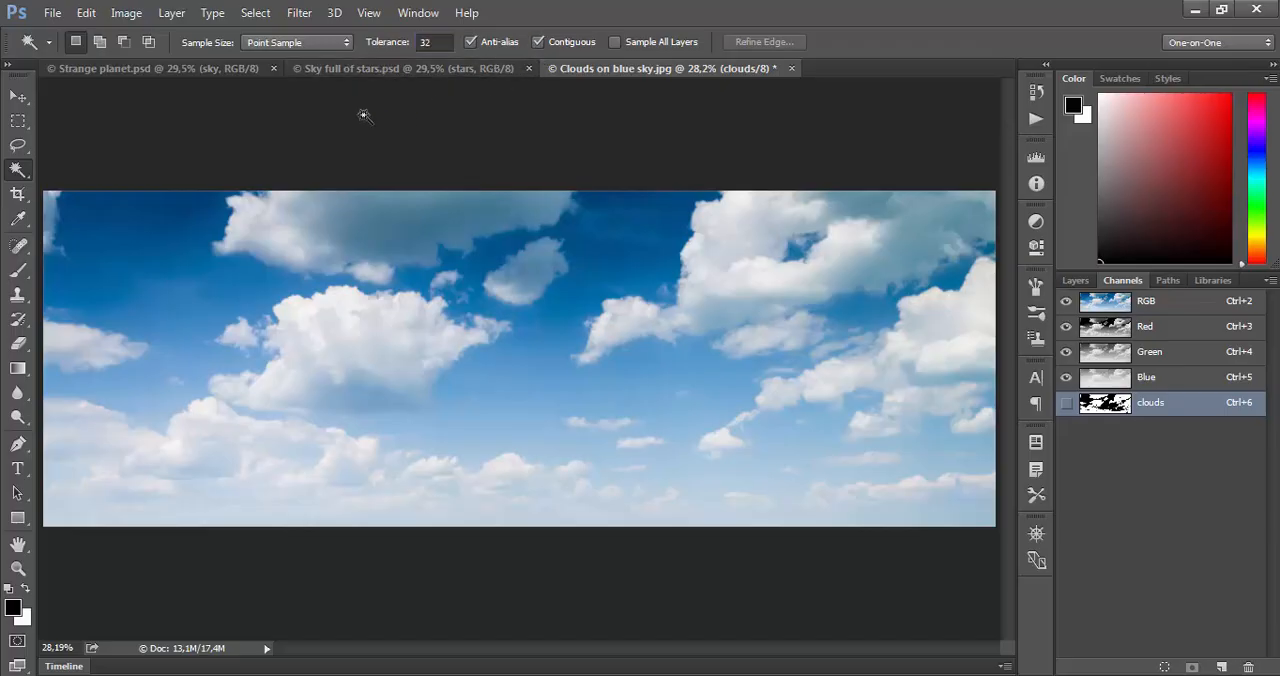
# - Marquee a small rectangle of the dark blue sky at the image's upper left and expand it with Grow
pyautogui.click(22, 125)
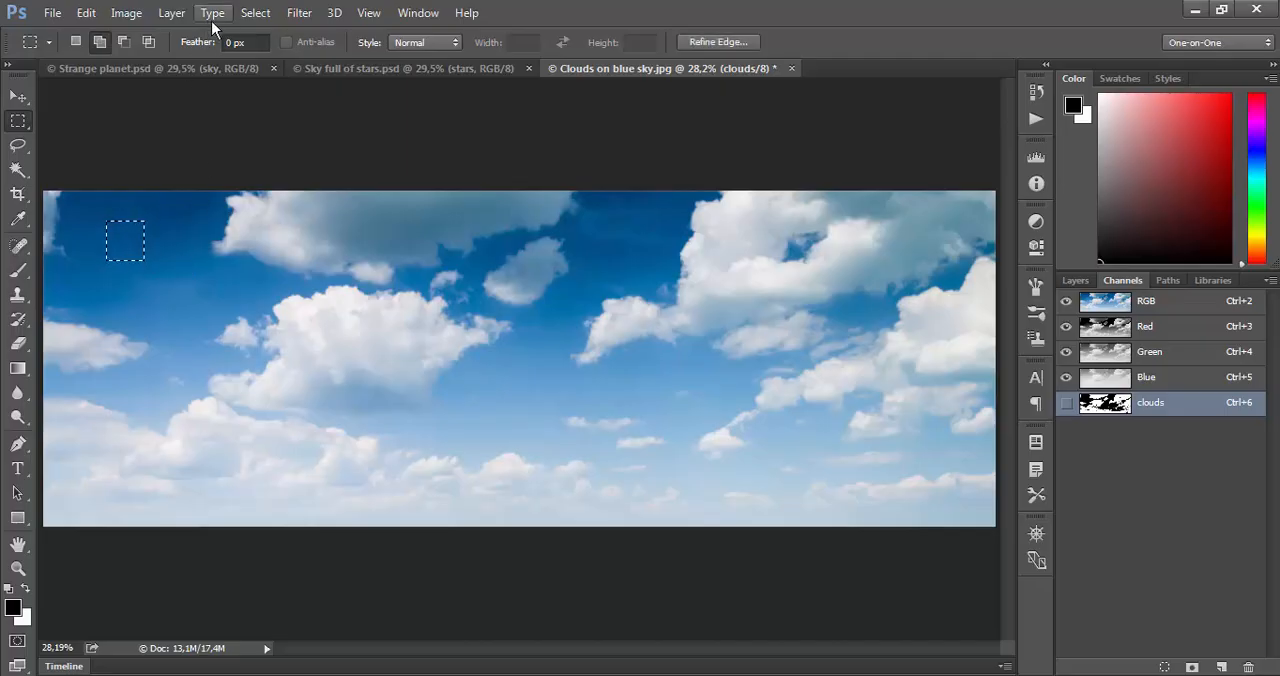
pyautogui.click(250, 13)
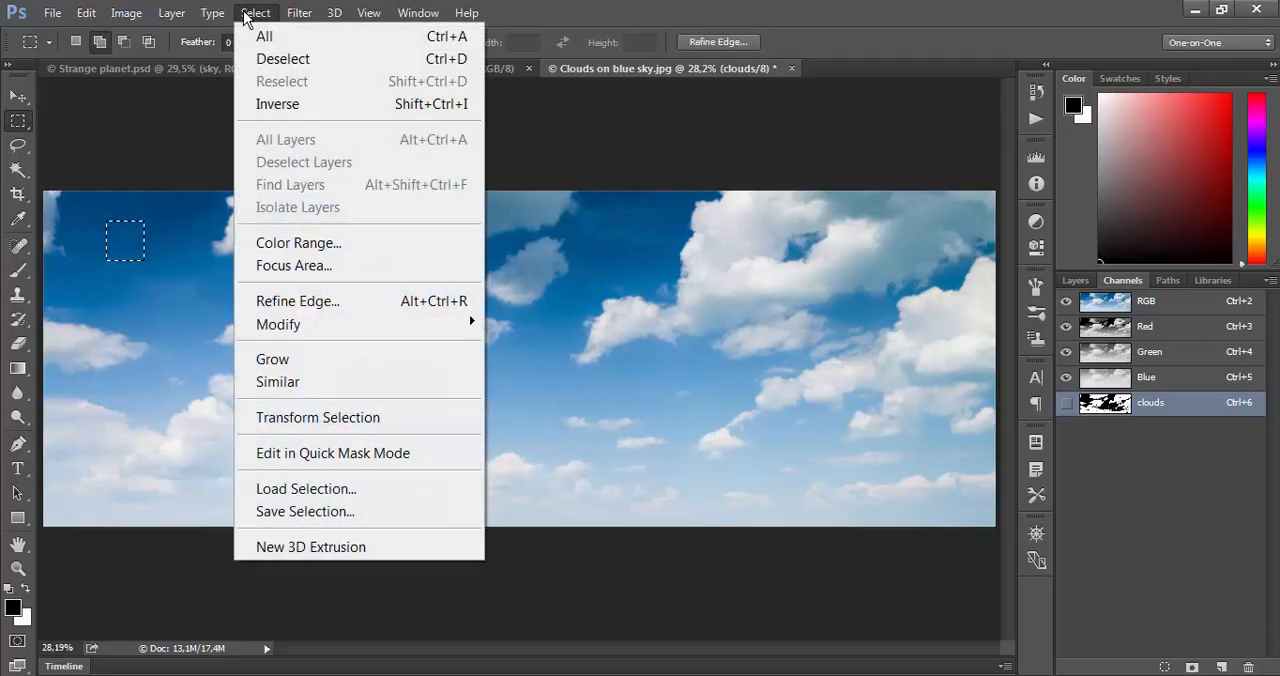
pyautogui.click(296, 366)
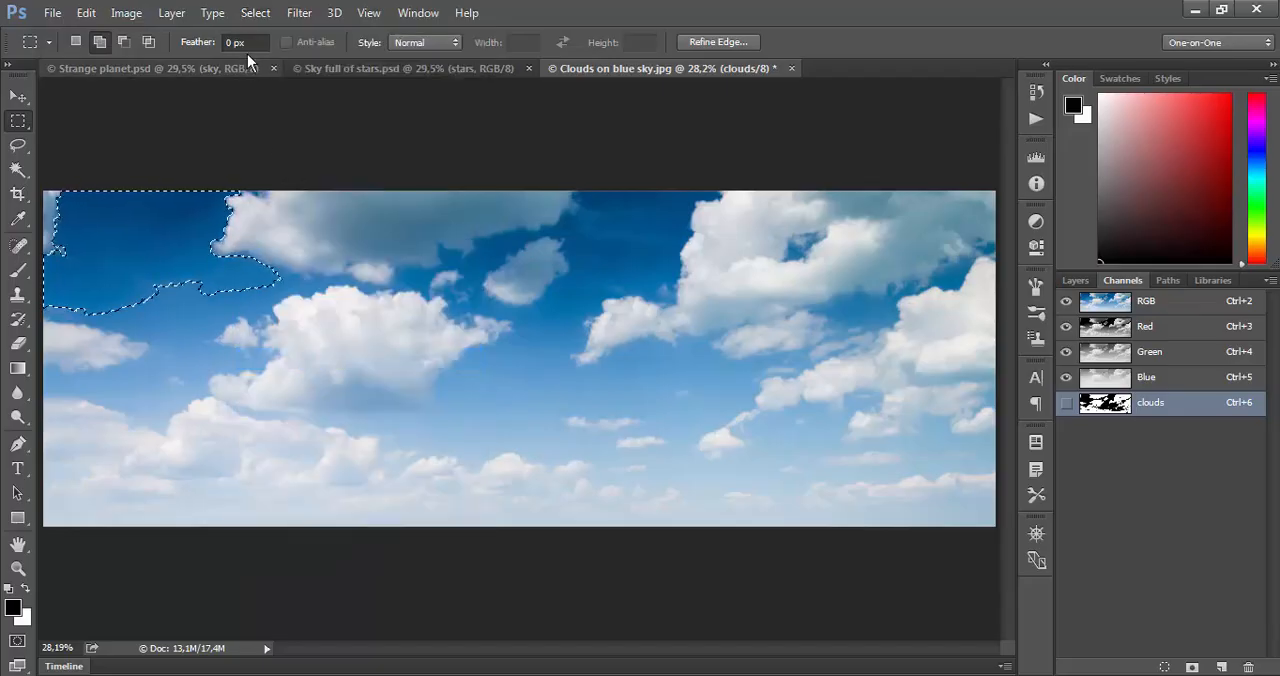
# - Extend the dark blue sky selection to matching colours across the image by applying Similar three times
pyautogui.click(254, 15)
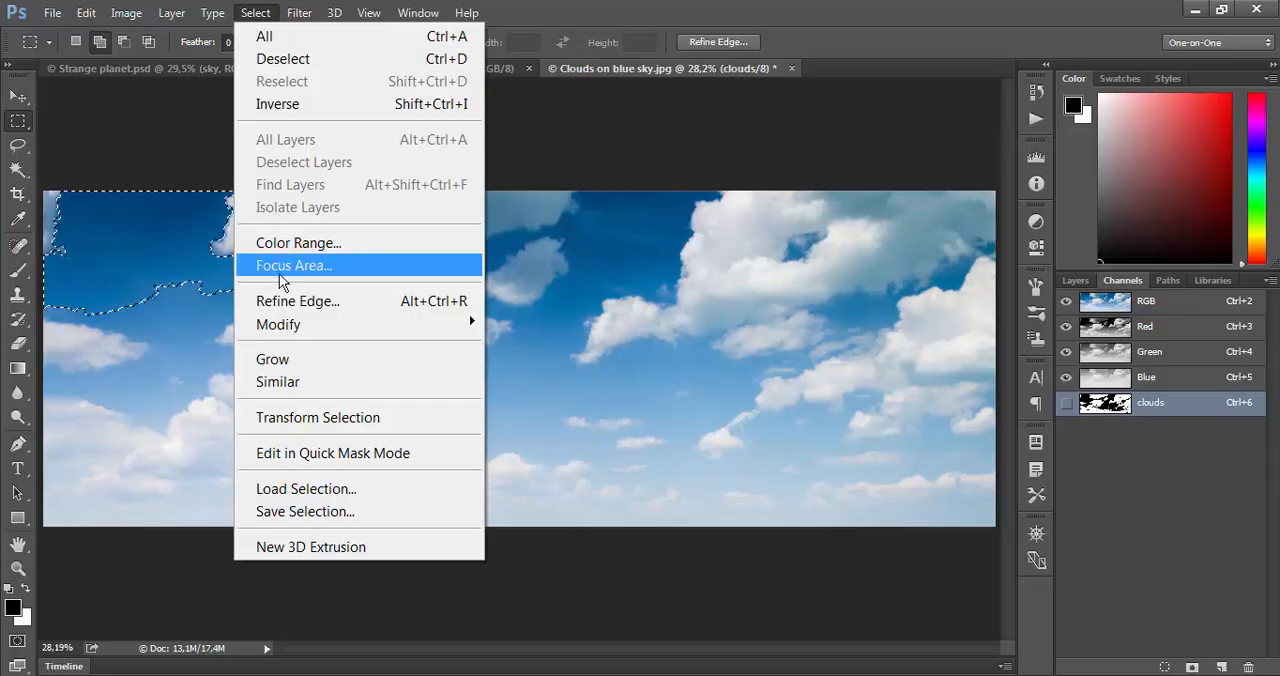
pyautogui.click(290, 382)
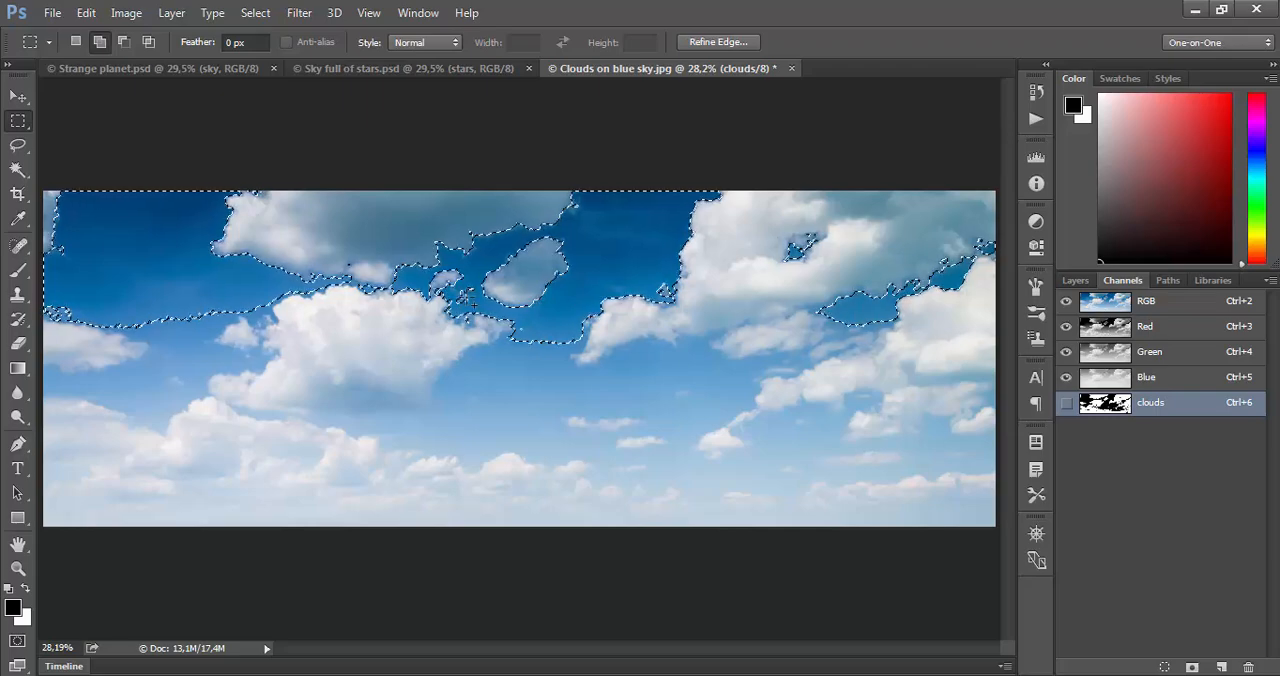
pyautogui.click(255, 13)
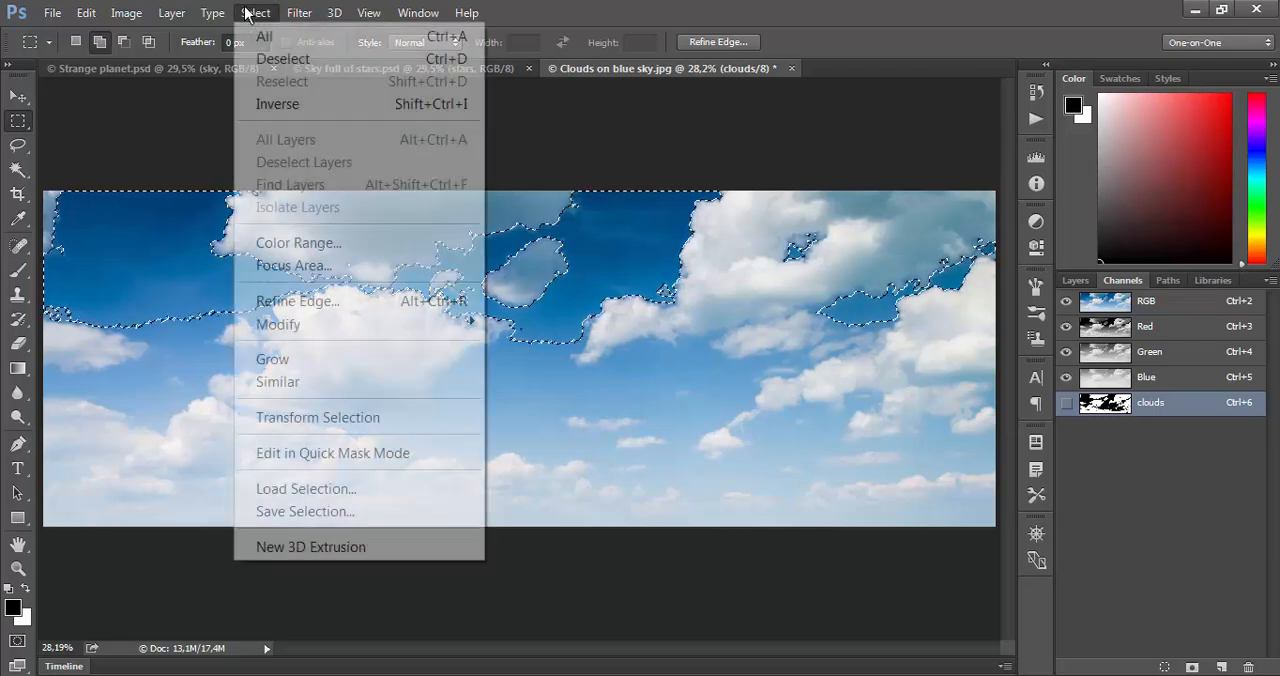
pyautogui.click(307, 384)
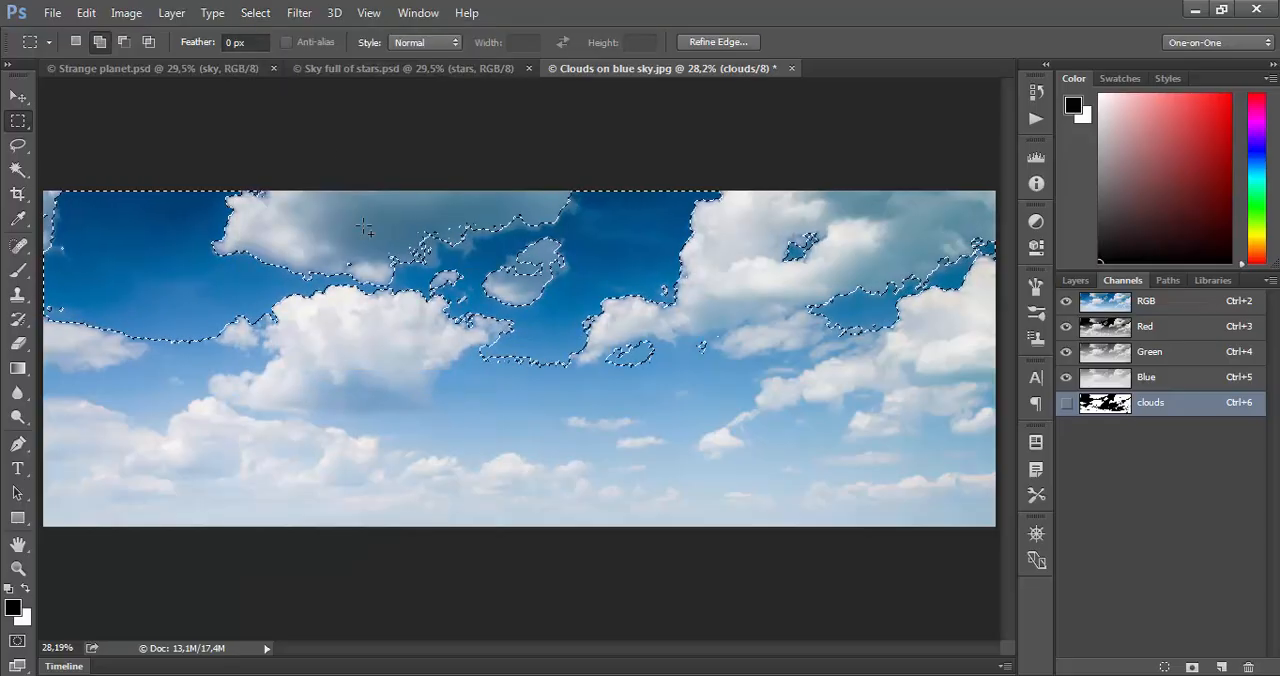
pyautogui.click(255, 13)
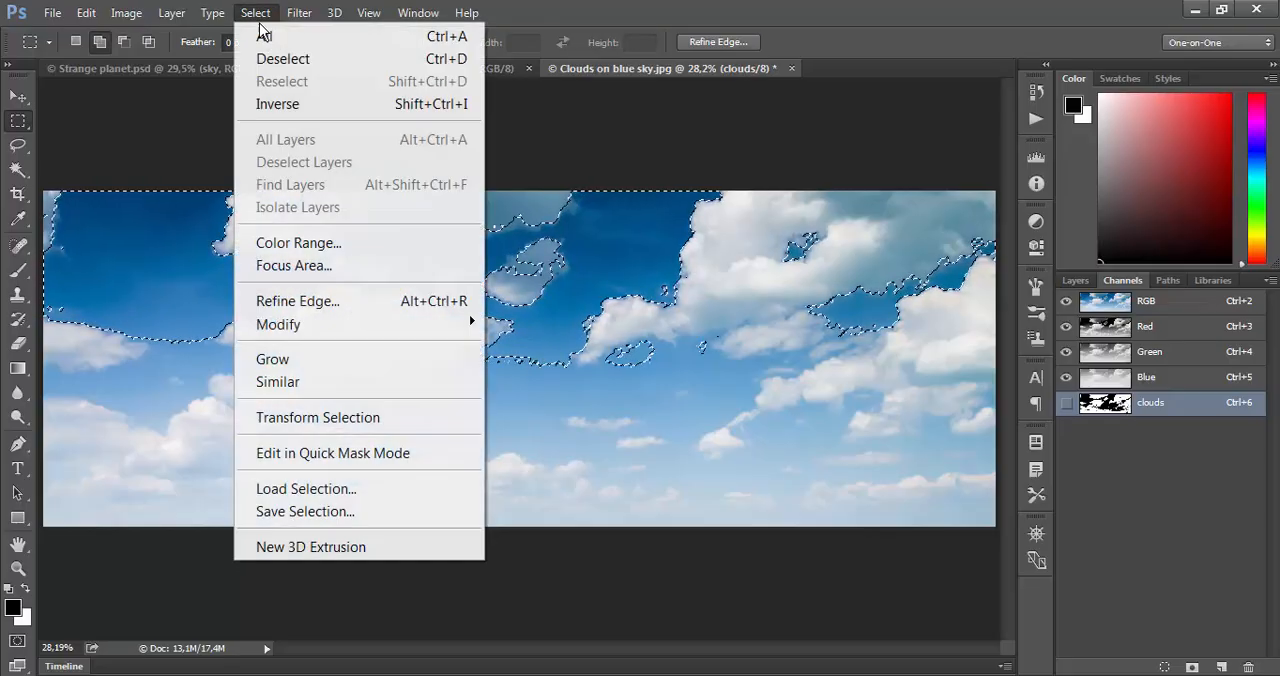
pyautogui.click(301, 383)
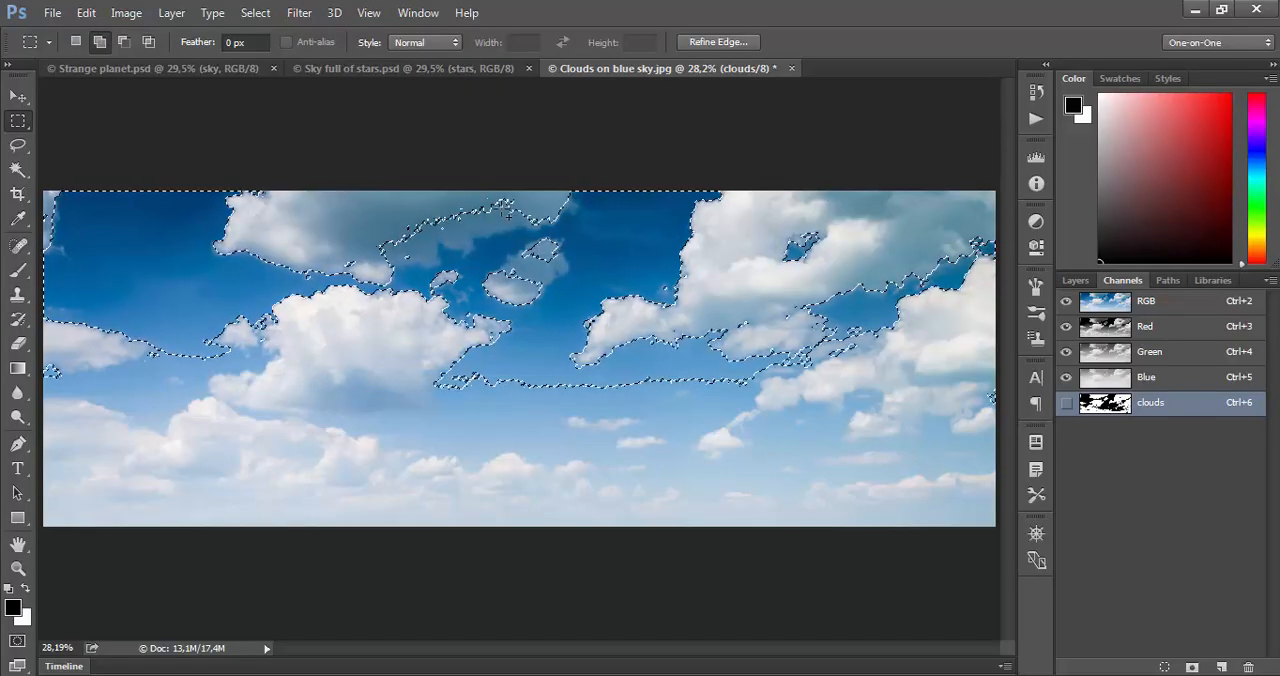
# - Replace the selection with several small rectangular marquees spread over the dark, medium and light blue sky areas
pyautogui.click(208, 256)
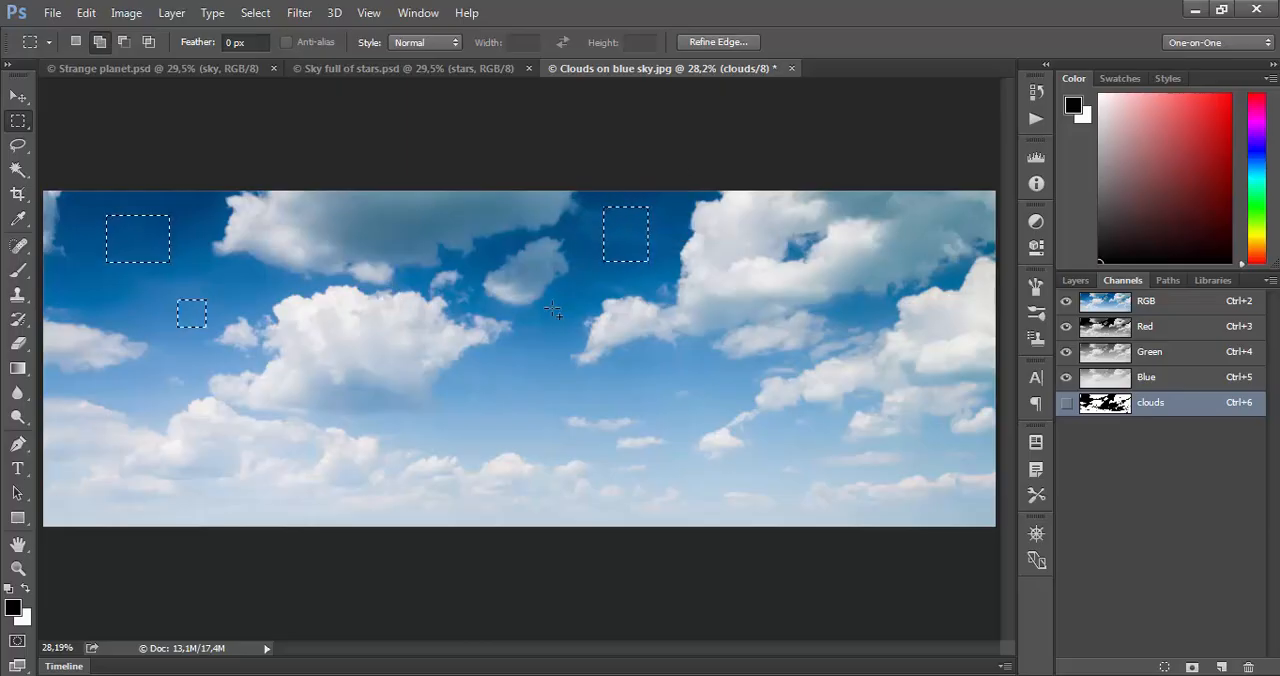
pyautogui.moveTo(488, 387); pyautogui.dragTo(522, 429)
pyautogui.moveTo(628, 373); pyautogui.dragTo(655, 397)
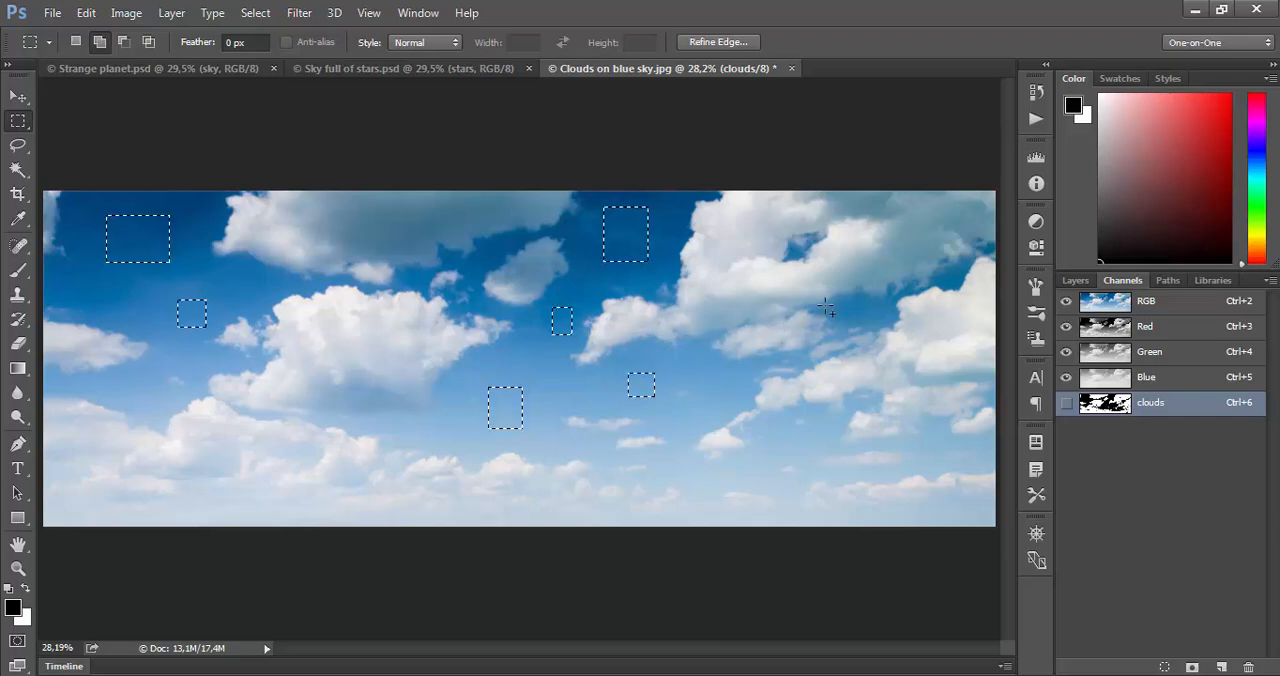
pyautogui.moveTo(857, 302); pyautogui.dragTo(875, 317)
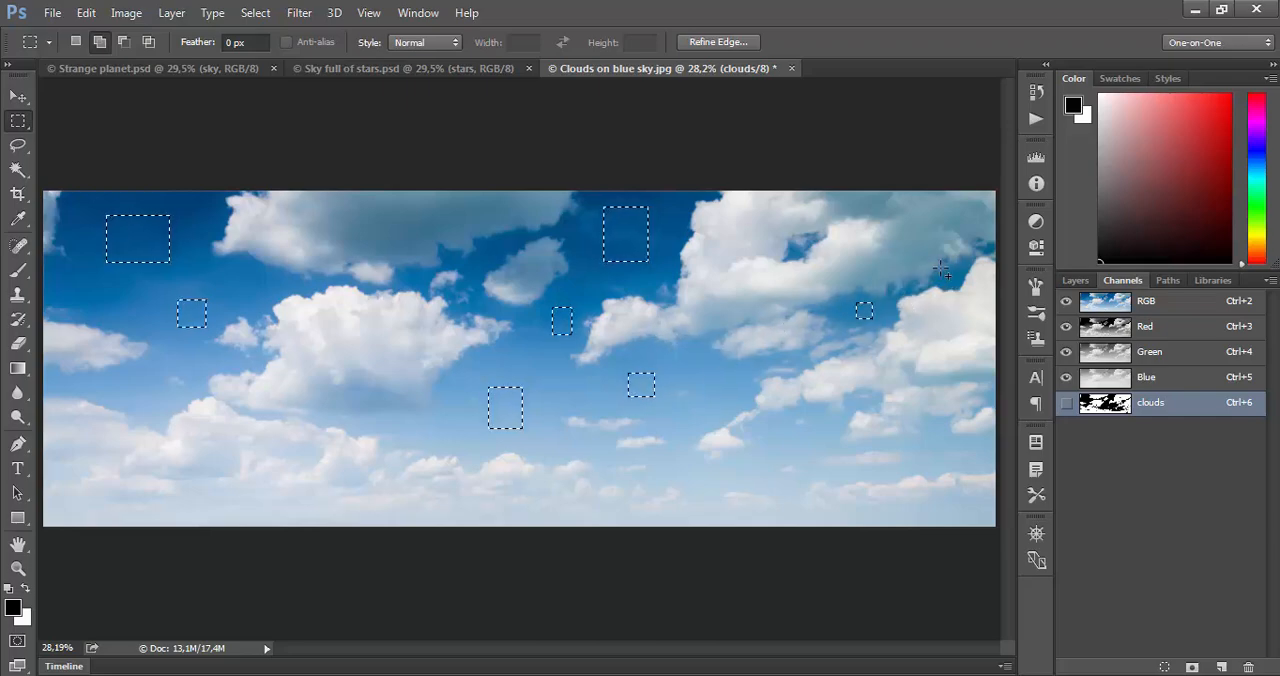
pyautogui.moveTo(952, 277); pyautogui.dragTo(955, 280)
pyautogui.moveTo(775, 436); pyautogui.dragTo(792, 445)
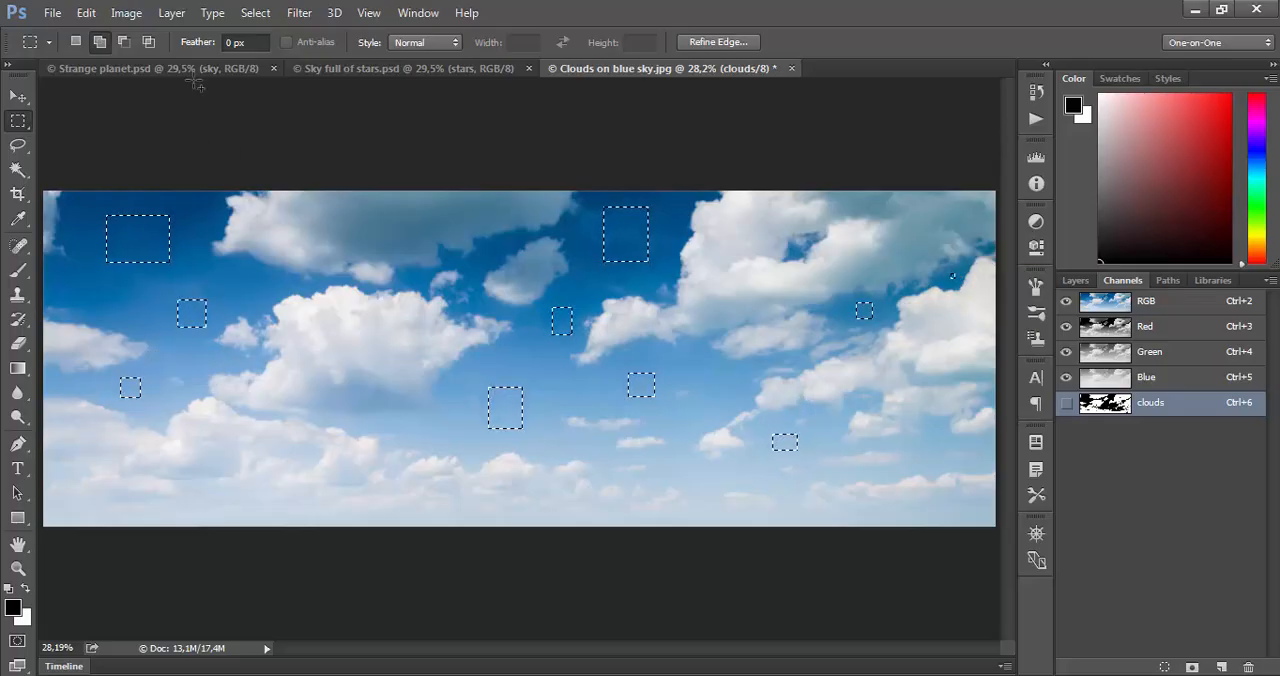
# - Try extending the sky rectangles to matching colours across the whole image with Similar, and undo it
pyautogui.click(252, 13)
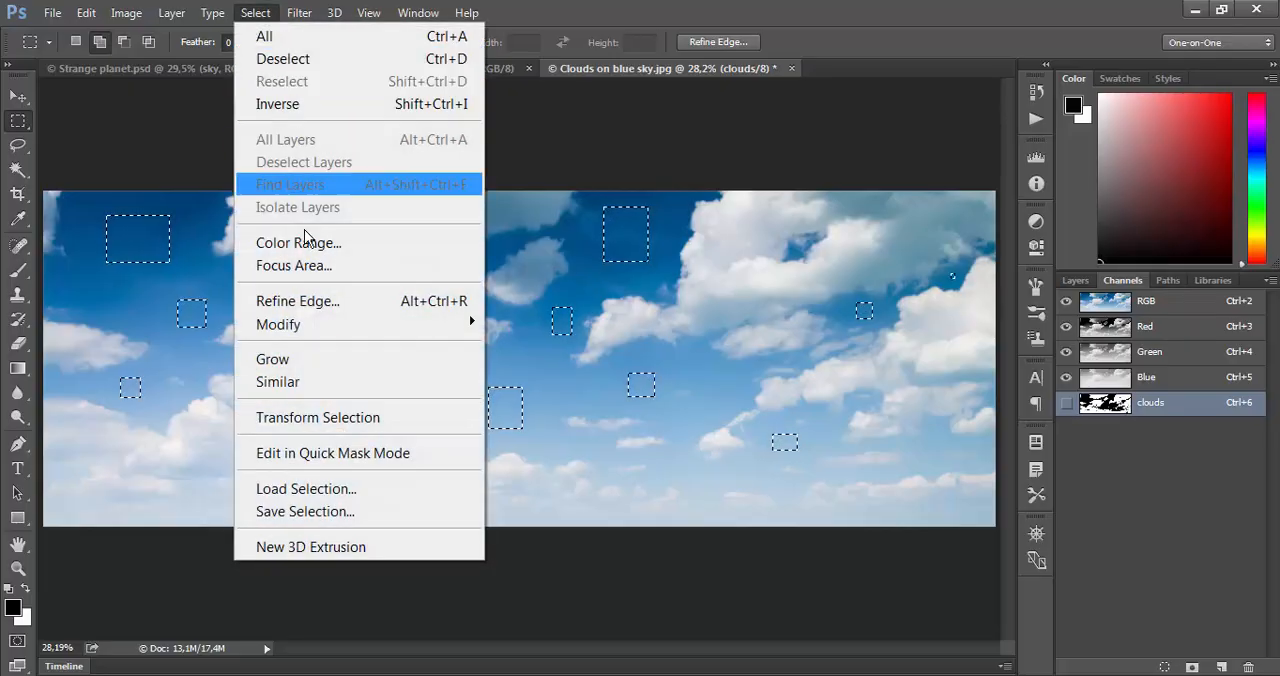
pyautogui.click(302, 381)
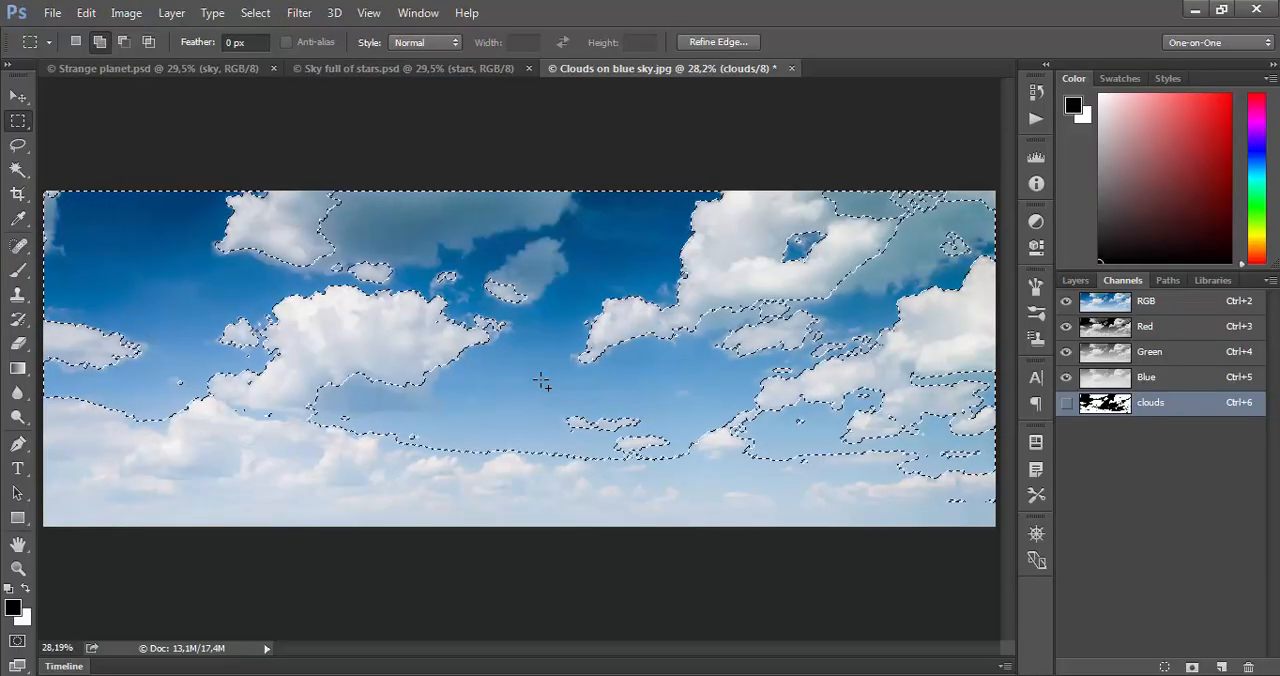
pyautogui.hotkey('ctrl', 'z')
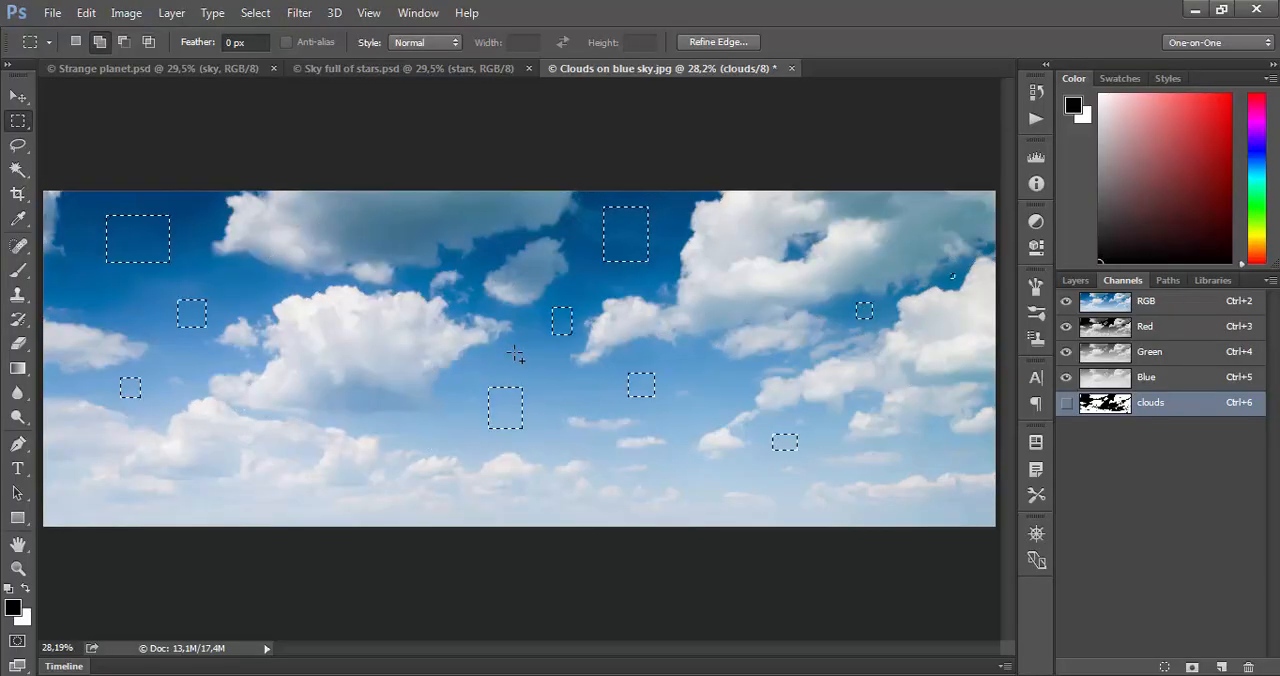
# - Expand the sky rectangles into adjacent matching colours with Grow, and deselect everything
pyautogui.click(254, 13)
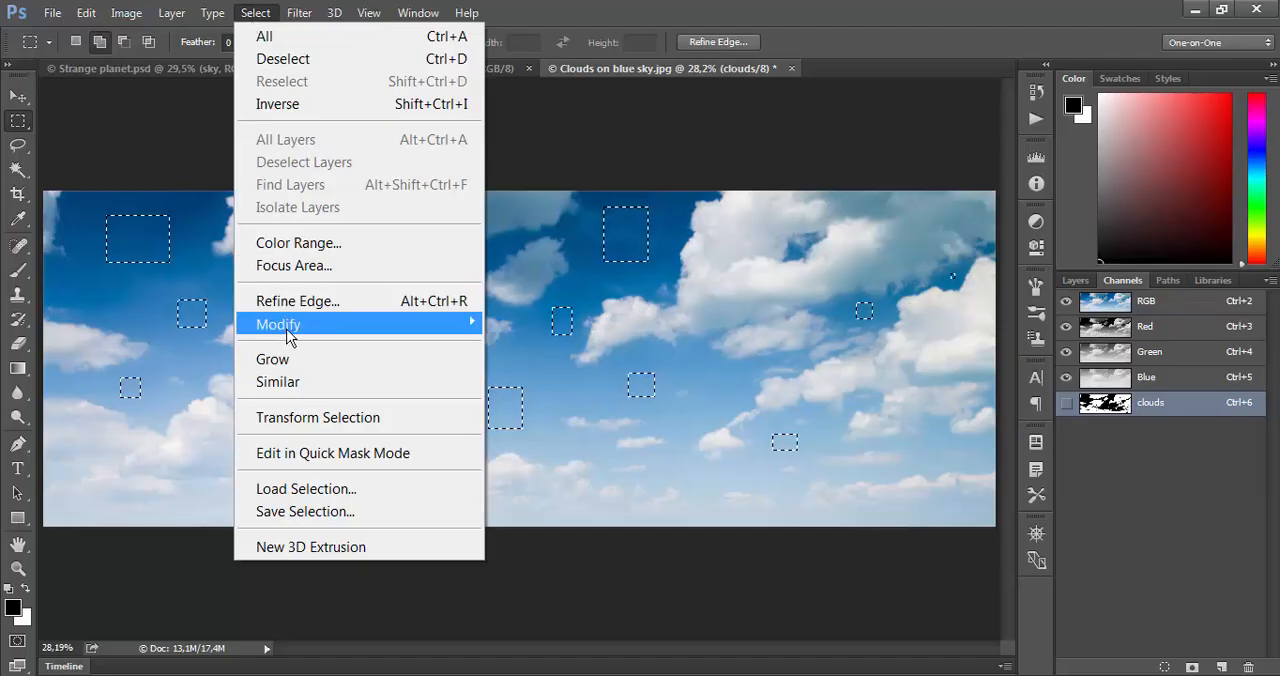
pyautogui.click(294, 359)
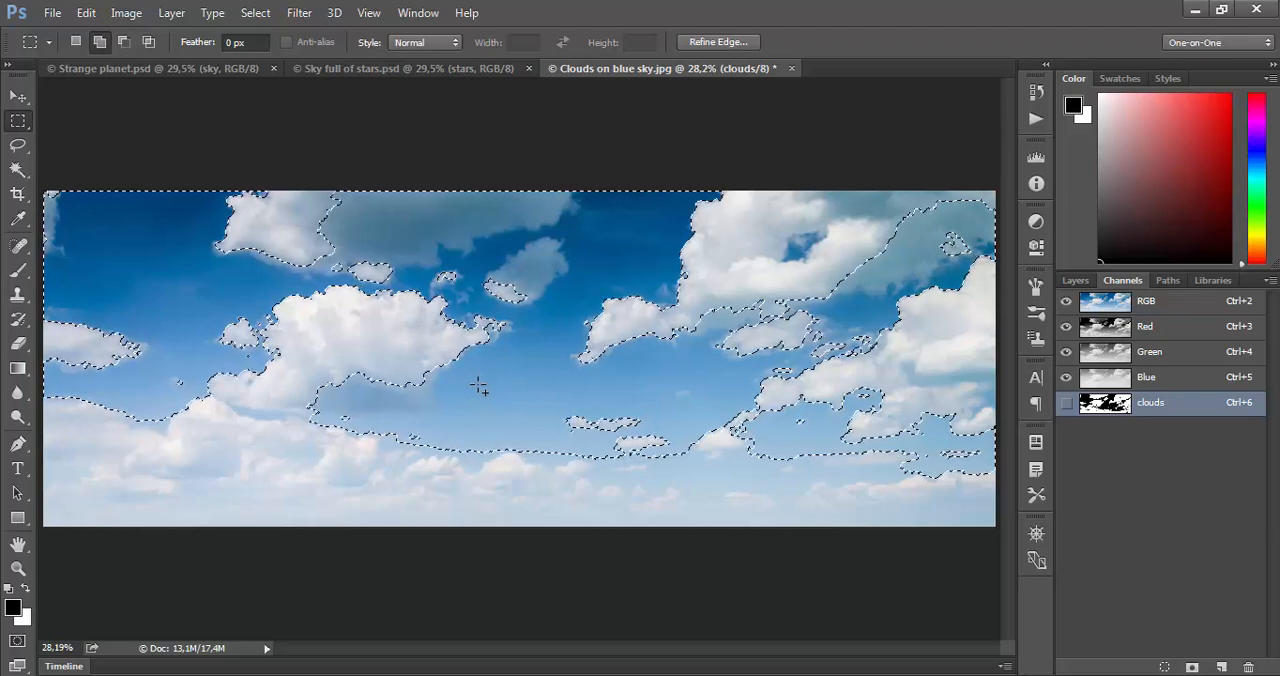
pyautogui.hotkey('ctrl', 'd')
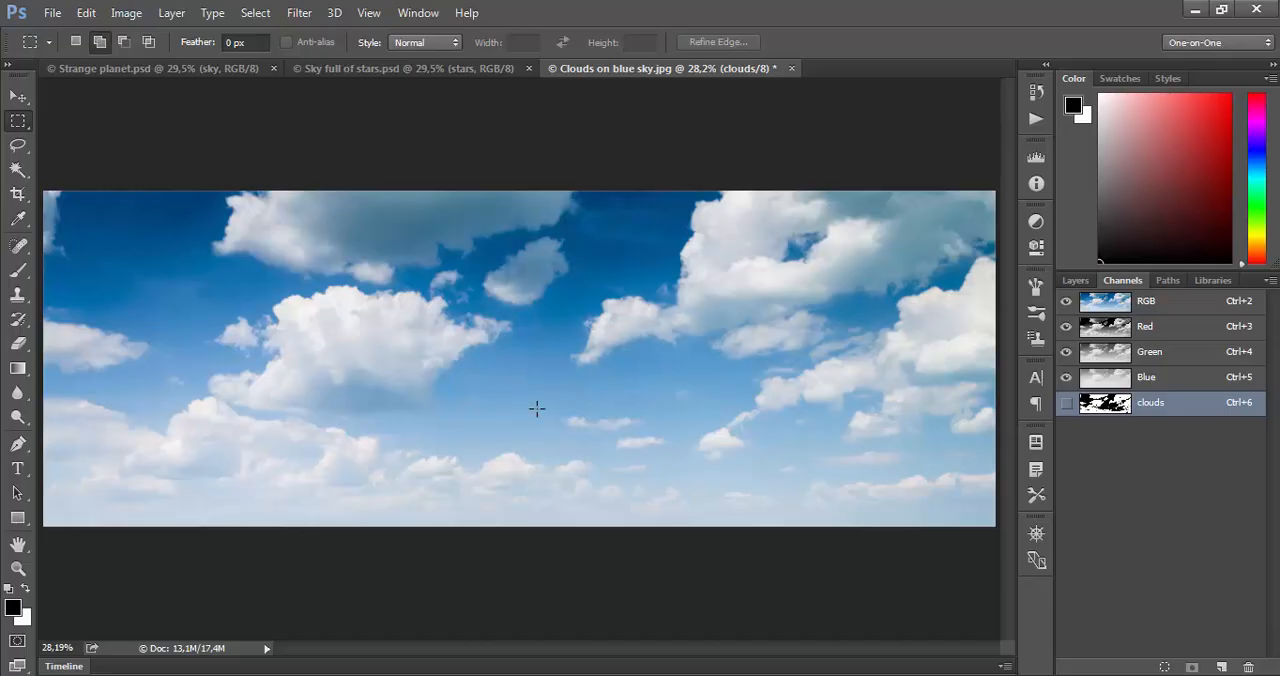
# - Load the clouds channel of Clouds on blue sky.jpg as a new selection
pyautogui.click(255, 12)
pyautogui.click(376, 489)
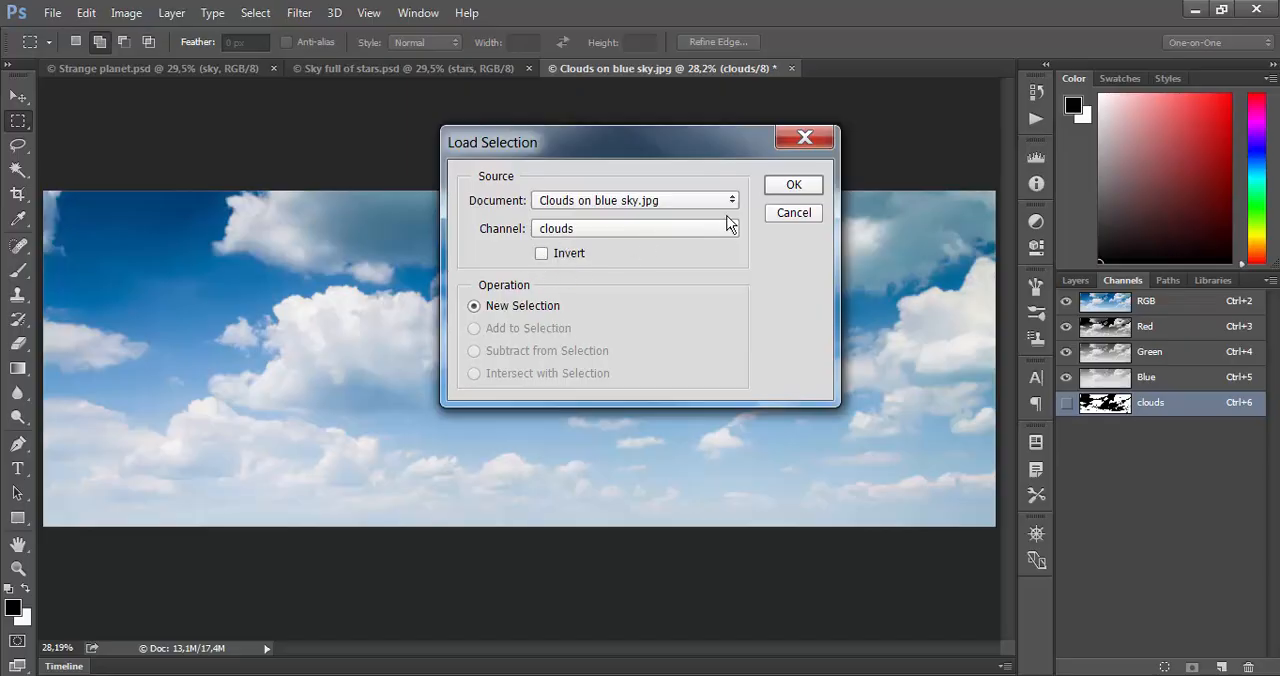
pyautogui.click(791, 189)
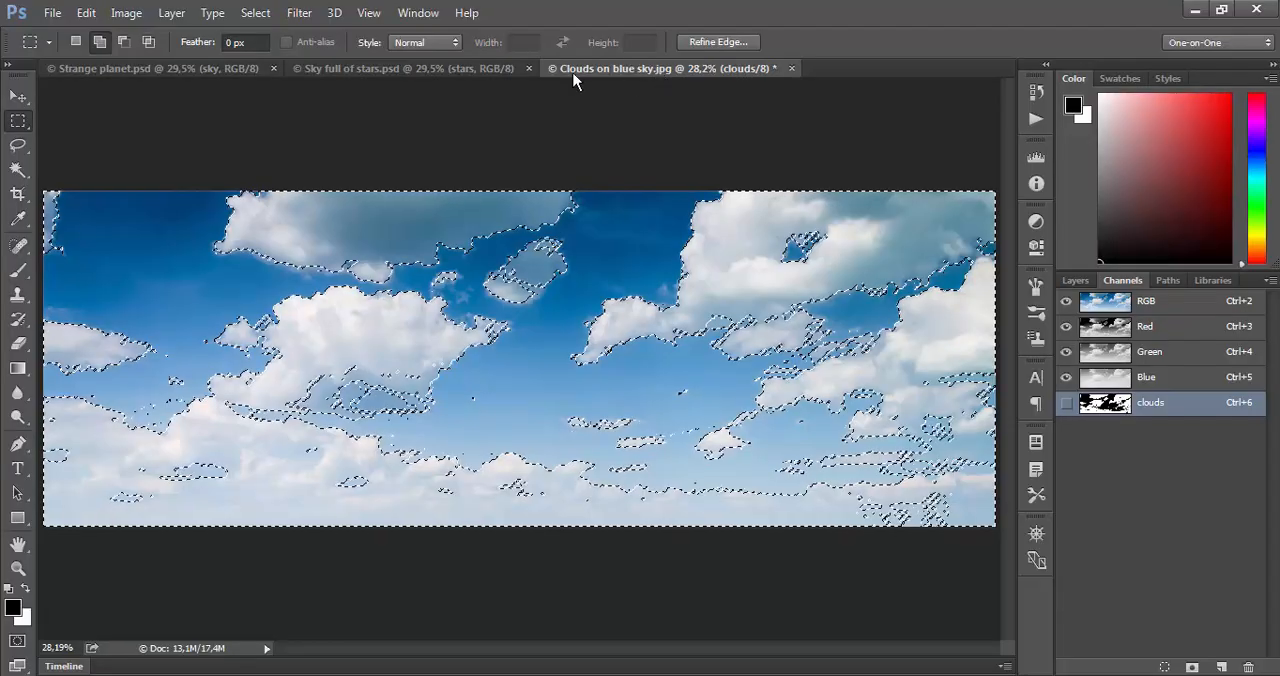
# - Try saving the image with its alpha channel as a TIFF over Selected clouds.tif with LZW compression, and cancel at the TIFF options
pyautogui.click(48, 16)
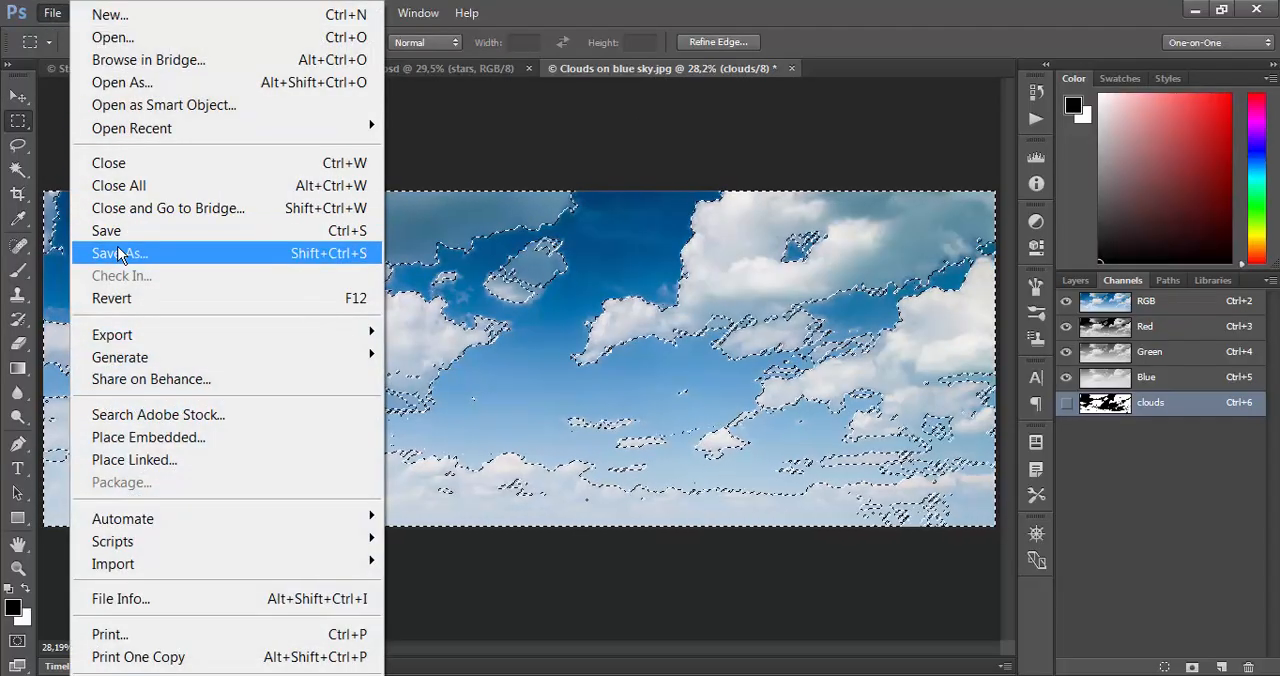
pyautogui.click(224, 258)
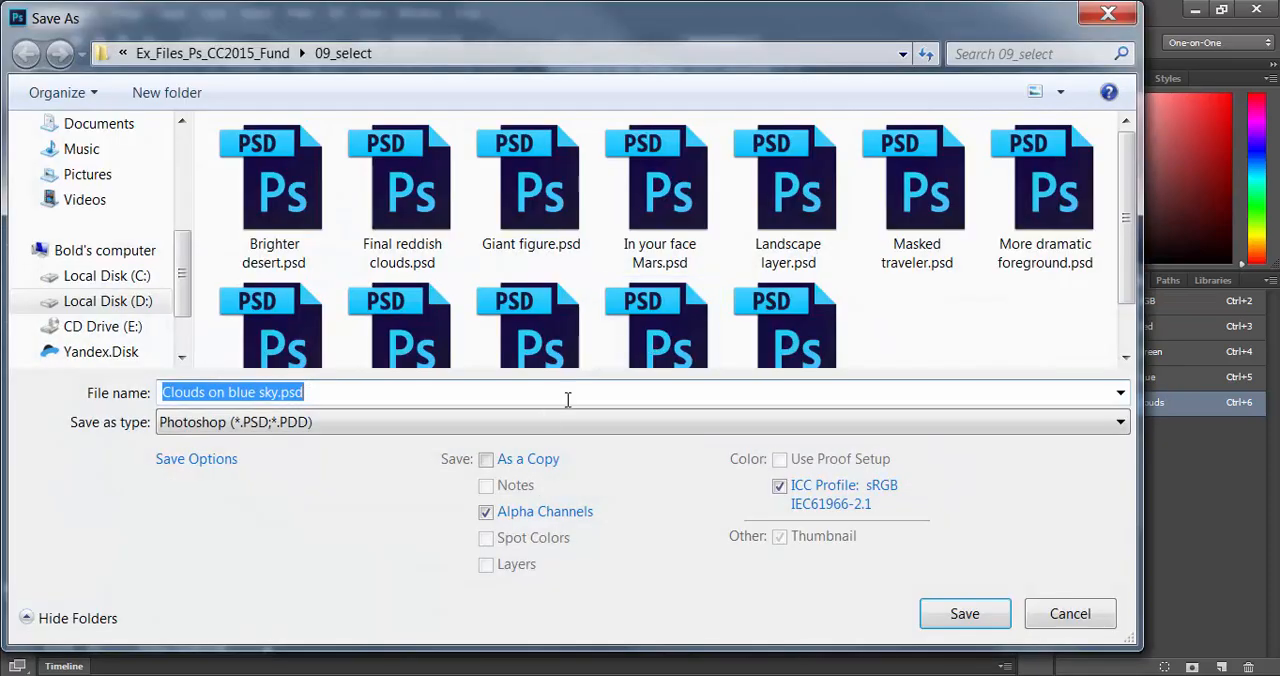
pyautogui.click(533, 421)
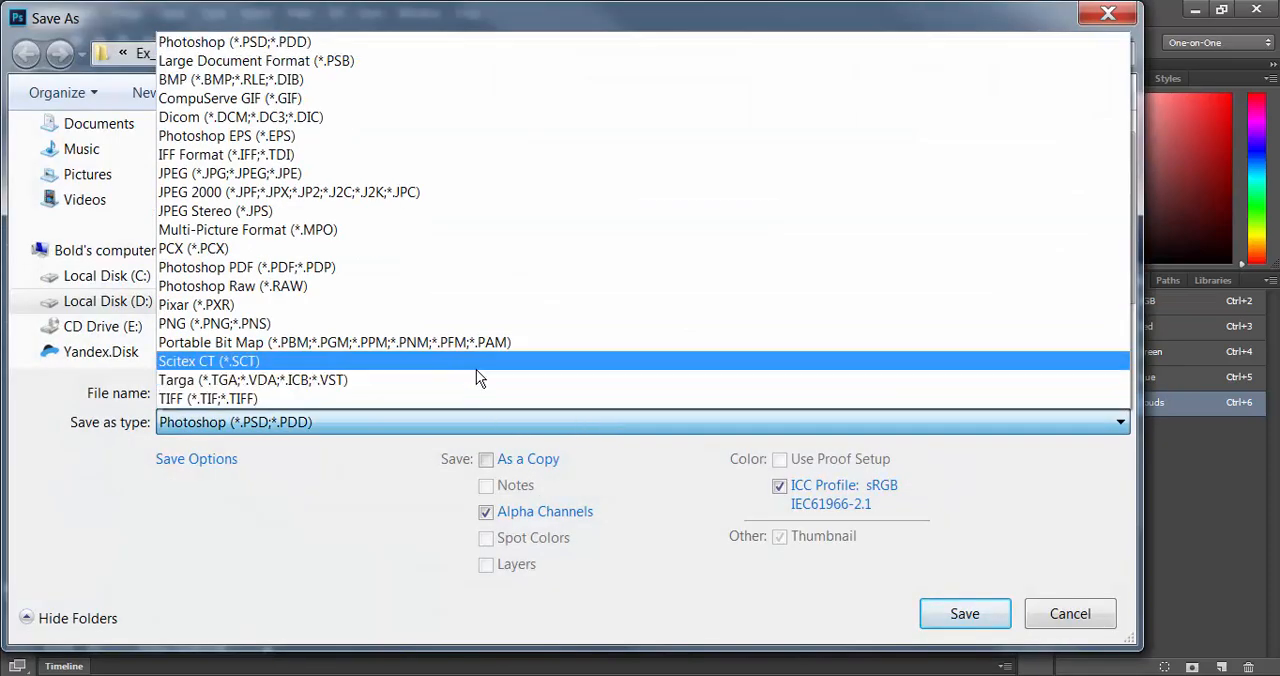
pyautogui.click(479, 395)
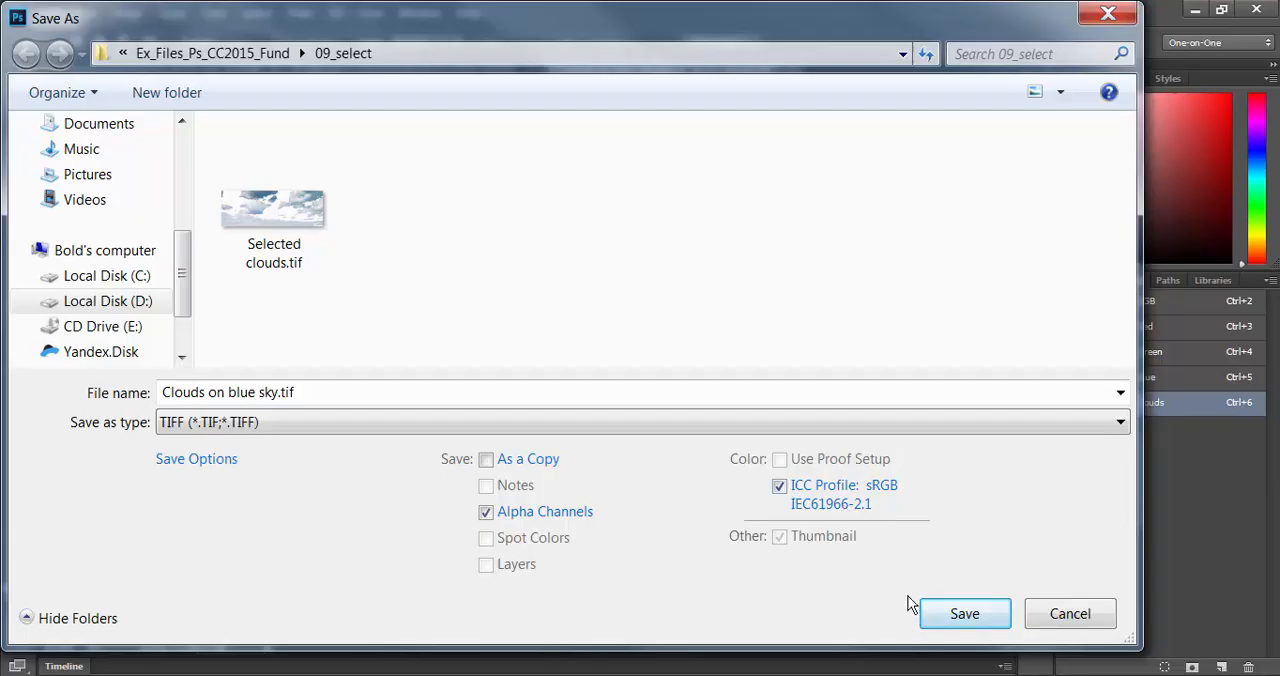
pyautogui.click(291, 234)
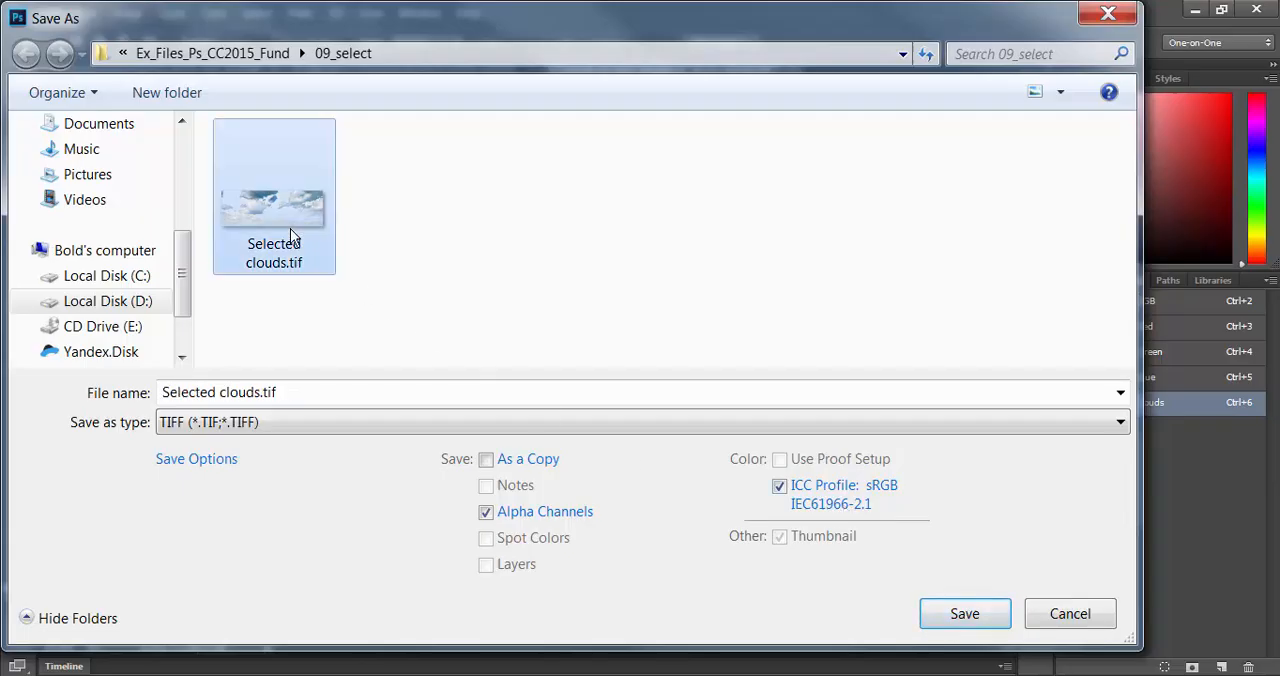
pyautogui.click(966, 614)
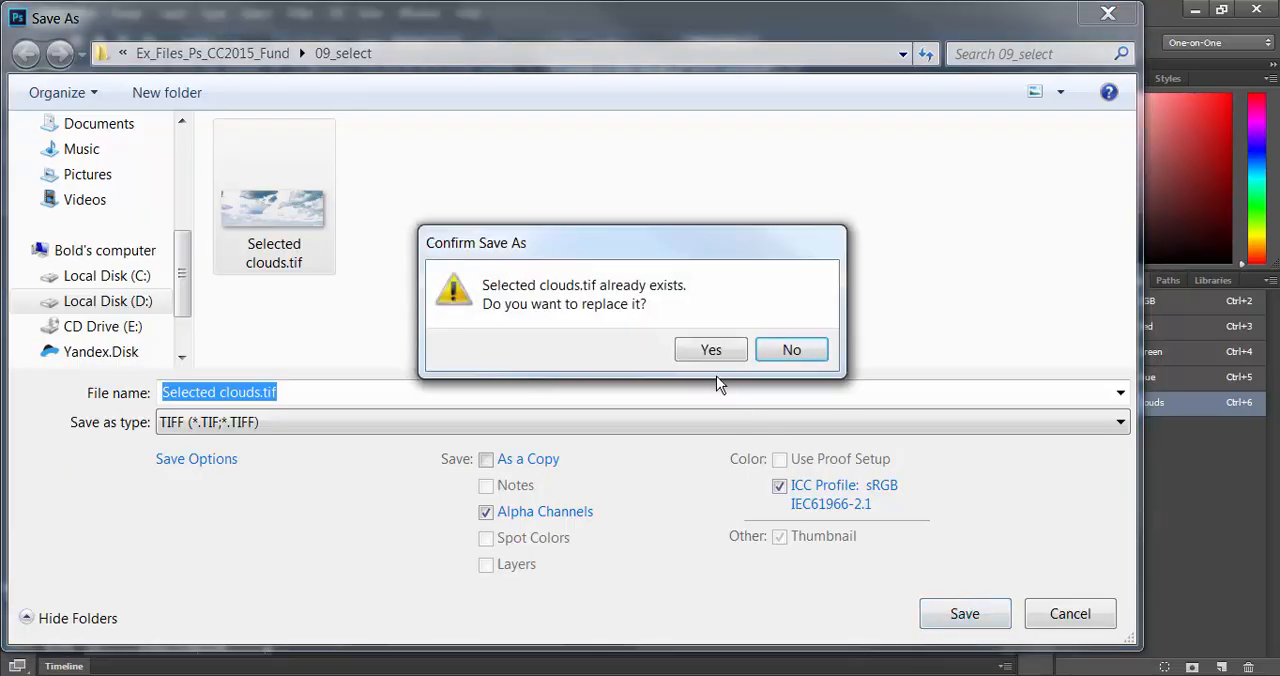
pyautogui.click(711, 351)
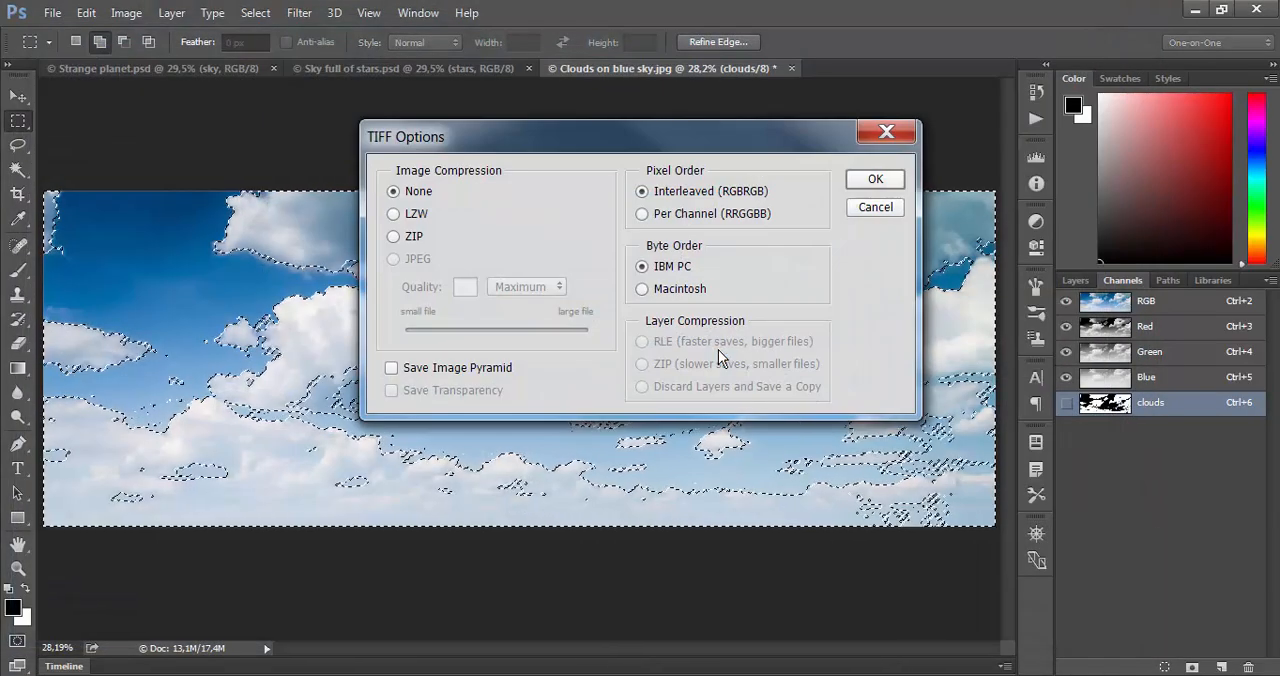
pyautogui.click(397, 216)
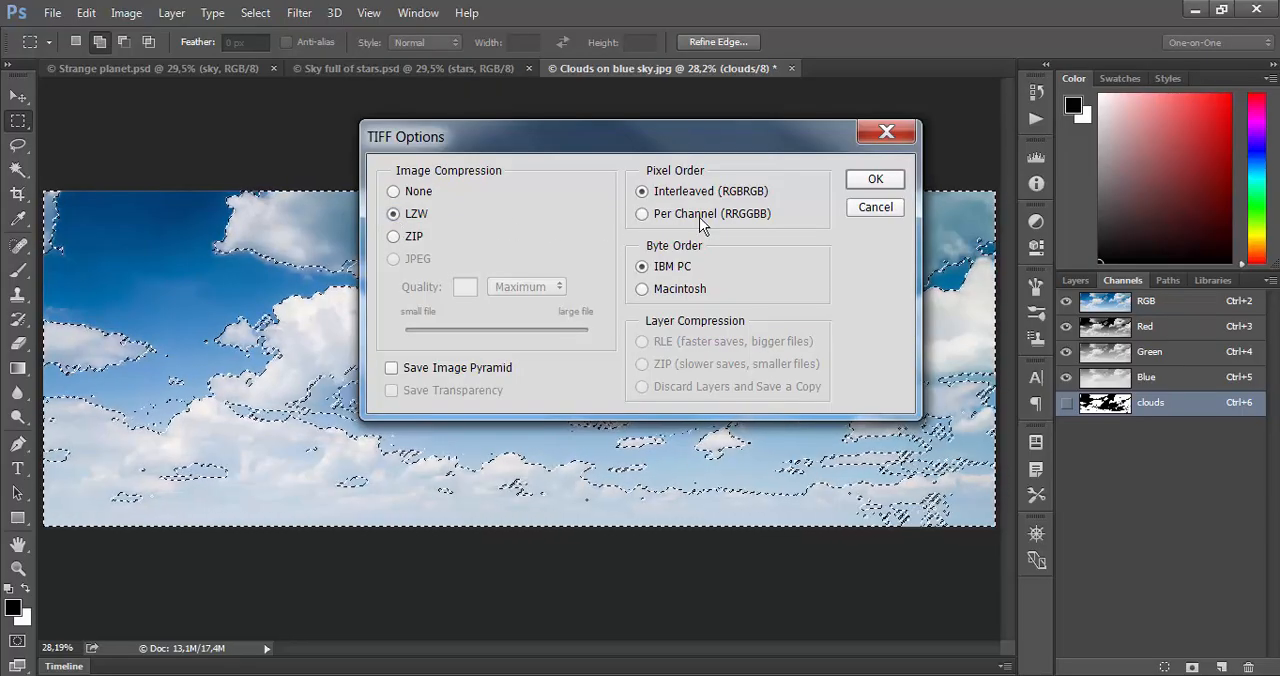
pyautogui.click(872, 208)
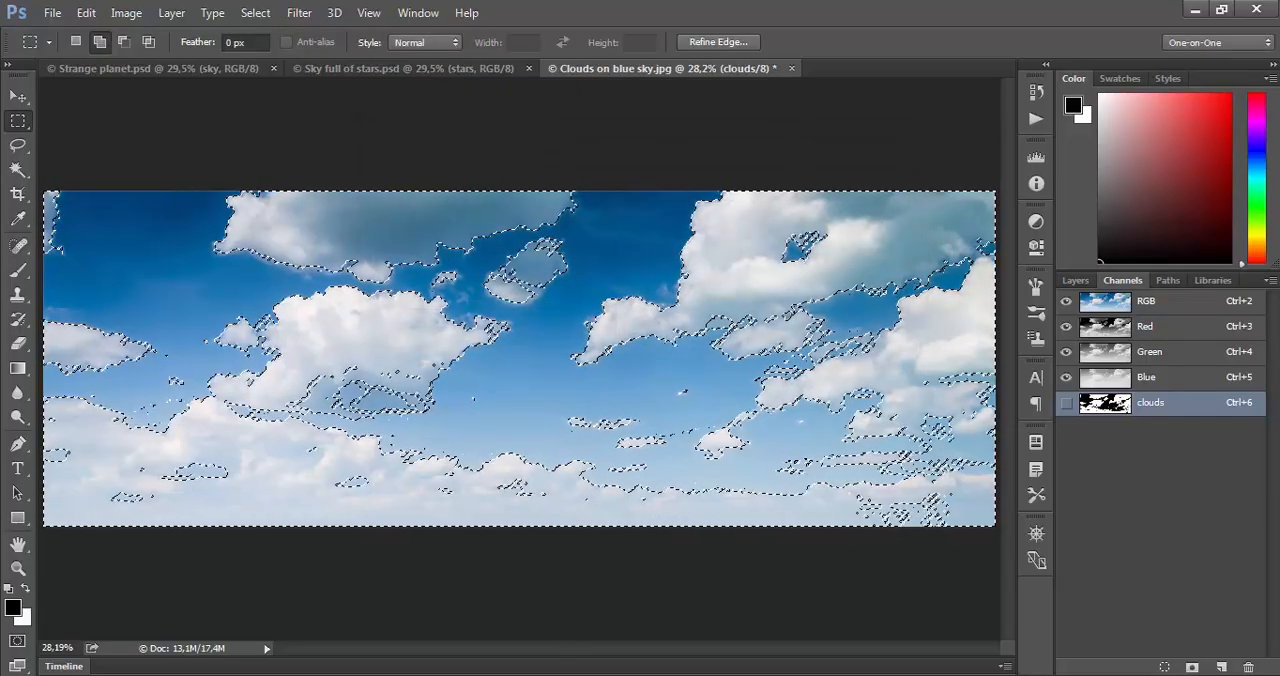
# - Open Selected clouds.tif from the 09_select folder in Photoshop and fit the image on screen
pyautogui.click(492, 675)
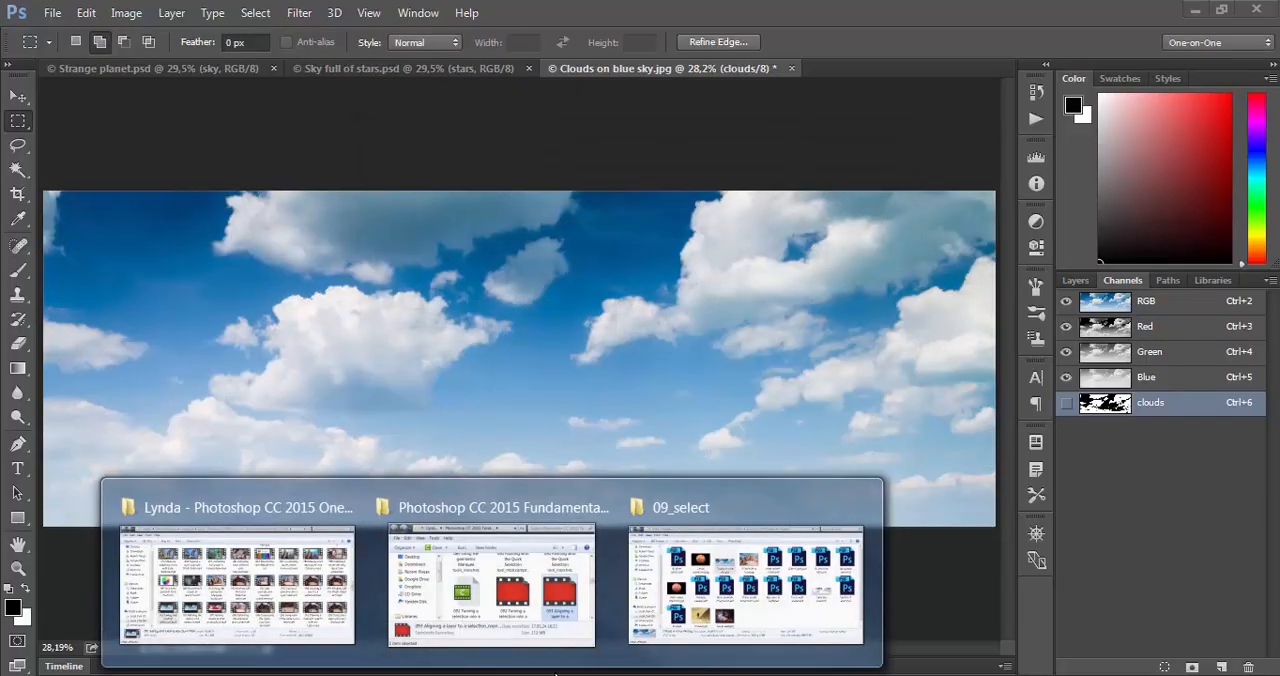
pyautogui.click(745, 585)
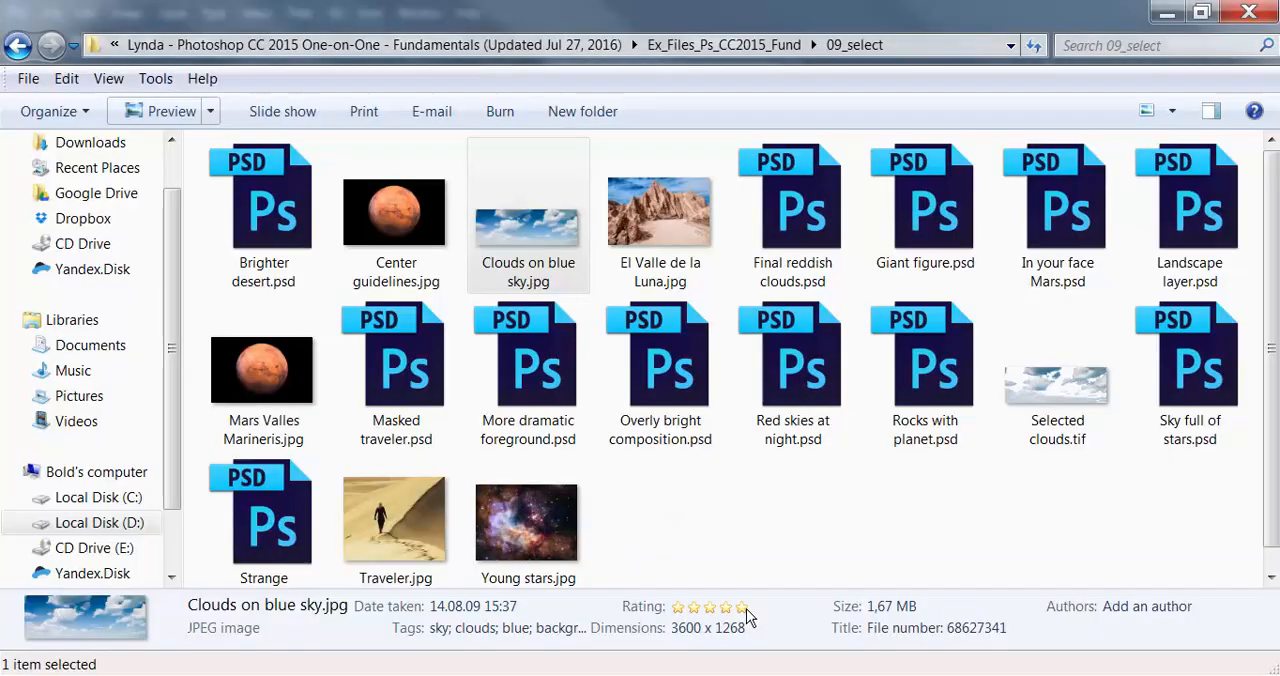
pyautogui.click(1080, 434)
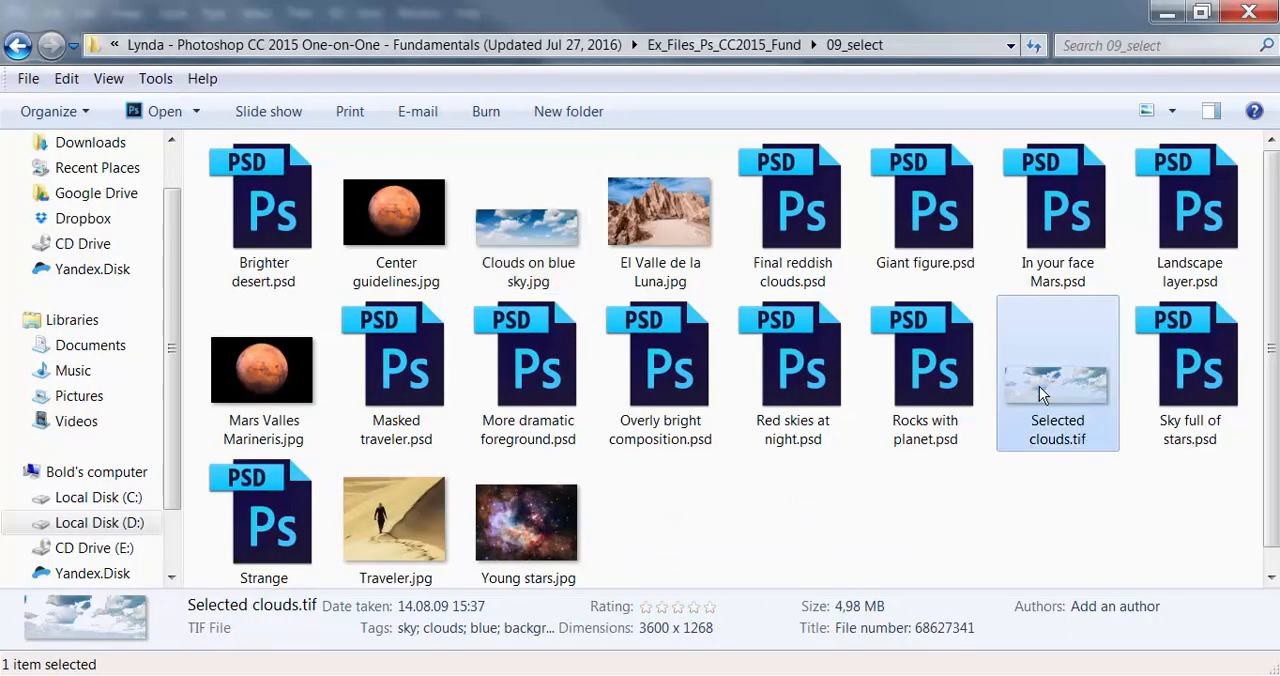
pyautogui.click(163, 113)
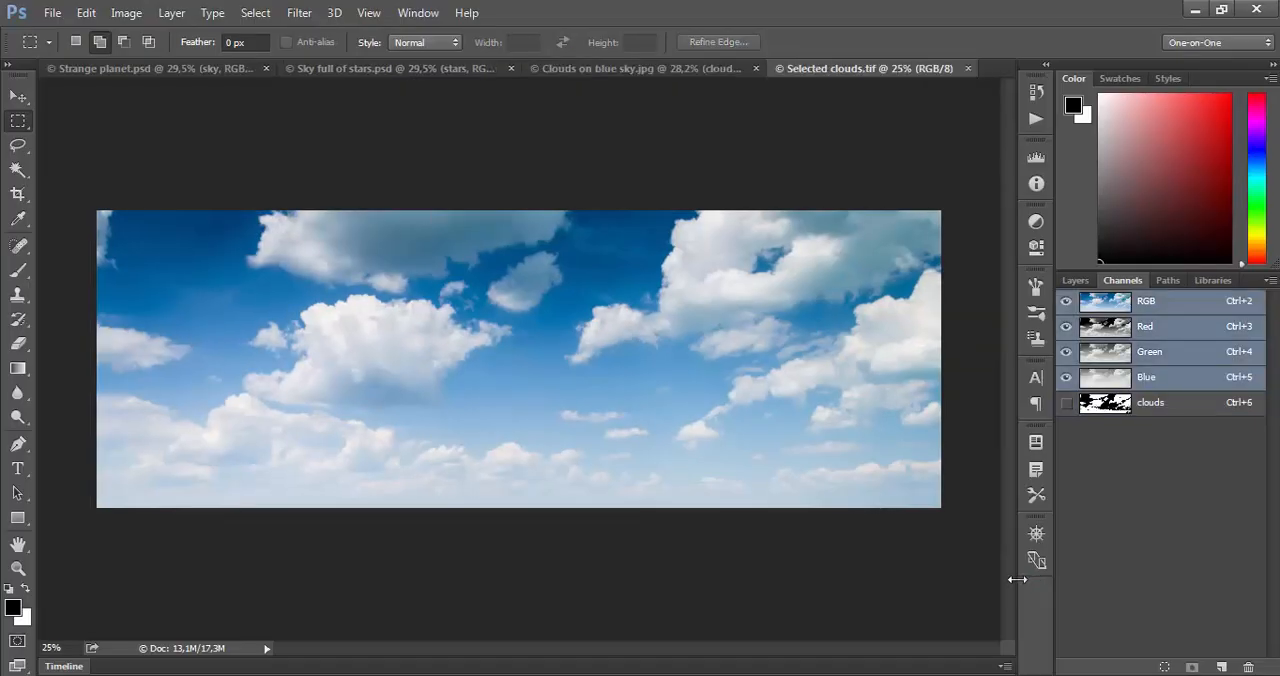
pyautogui.hotkey('ctrl', '0')
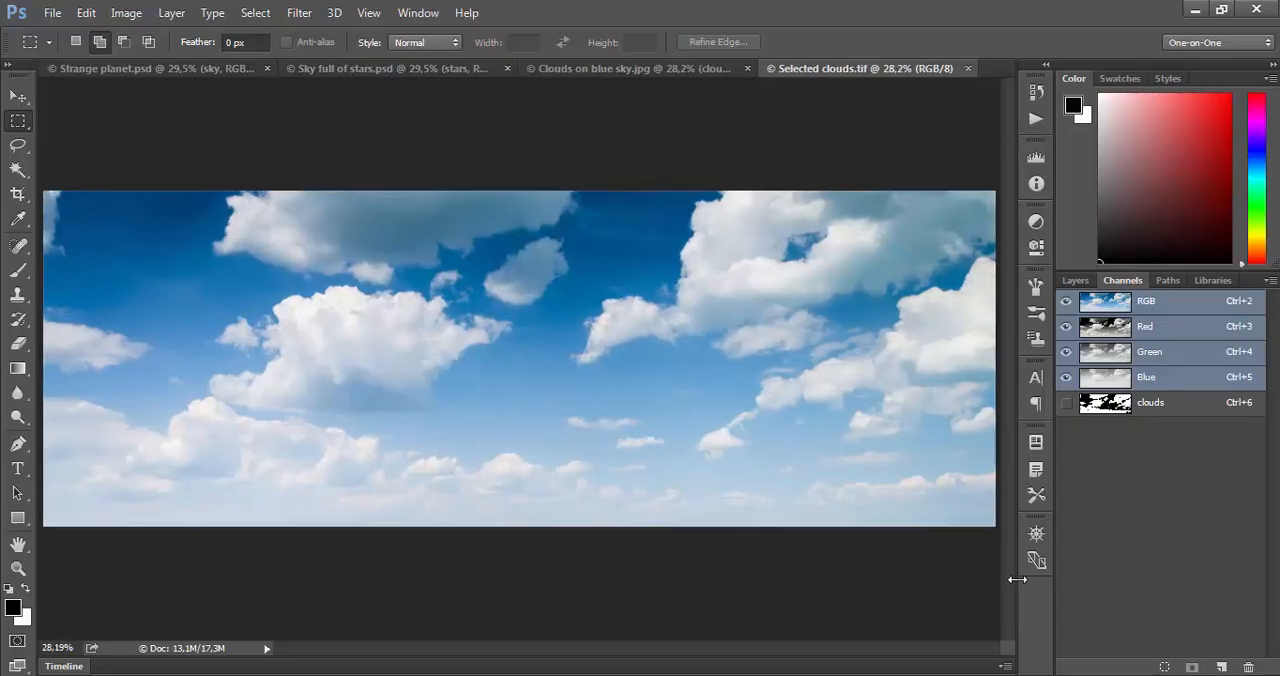
# - Compare Selected clouds.tif with Clouds on blue sky.jpg, inspect its clouds channel alone, and return to the RGB composite
pyautogui.click(652, 72)
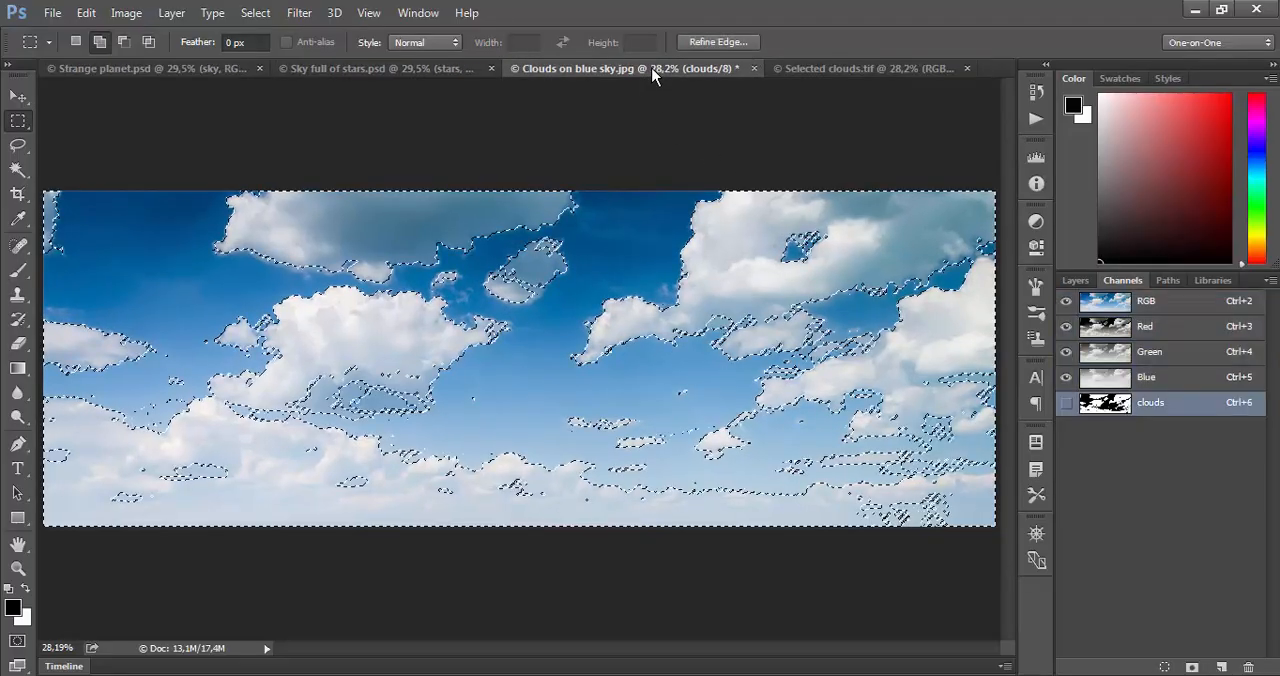
pyautogui.click(810, 70)
pyautogui.click(1085, 410)
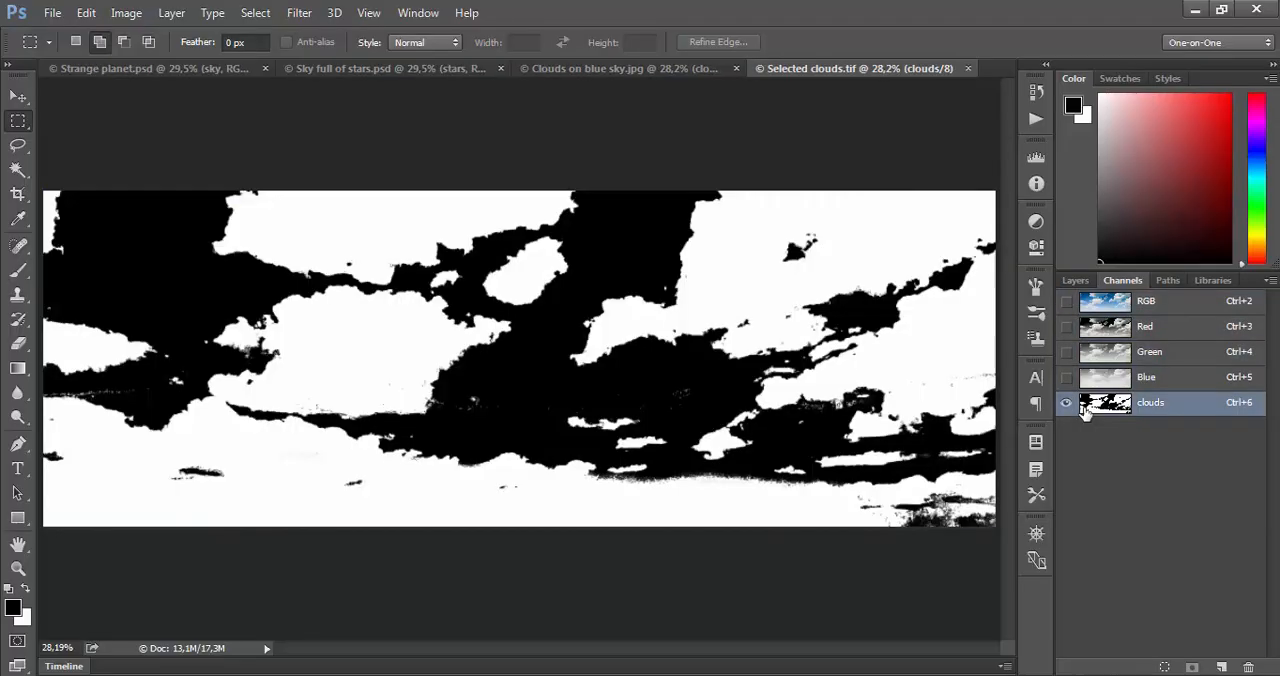
pyautogui.click(1085, 305)
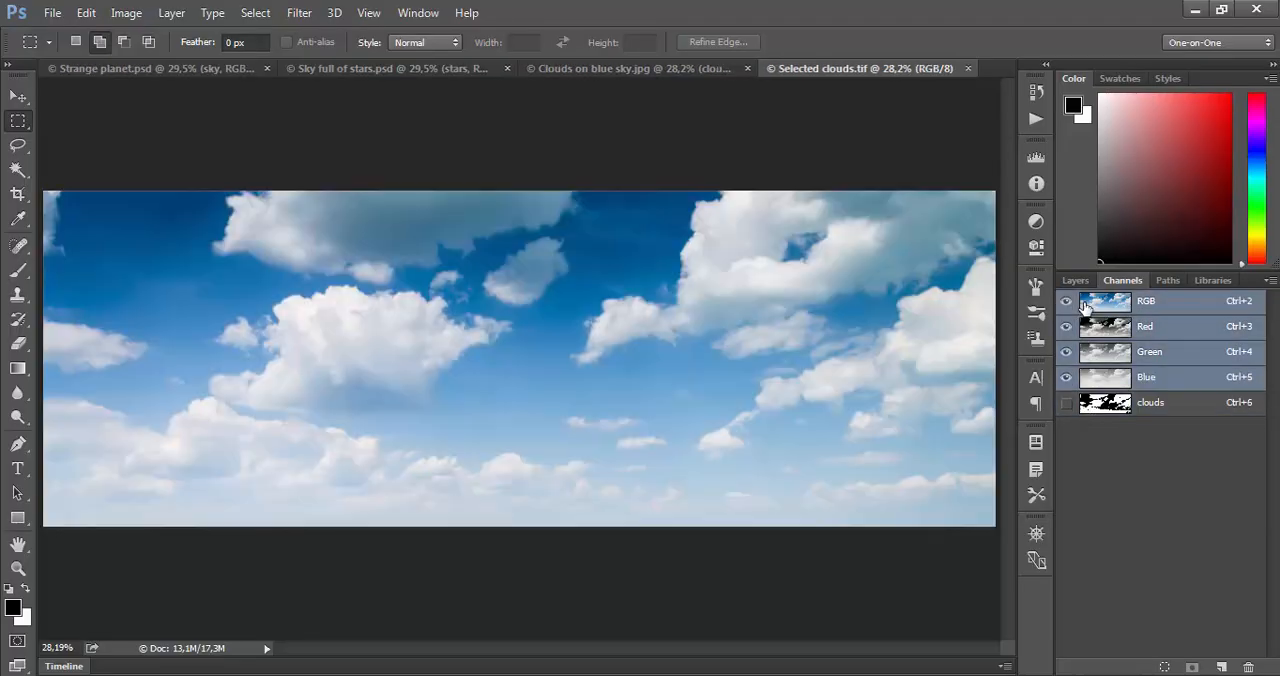
# - Load the clouds channel of Selected clouds.tif as a new selection
pyautogui.click(273, 14)
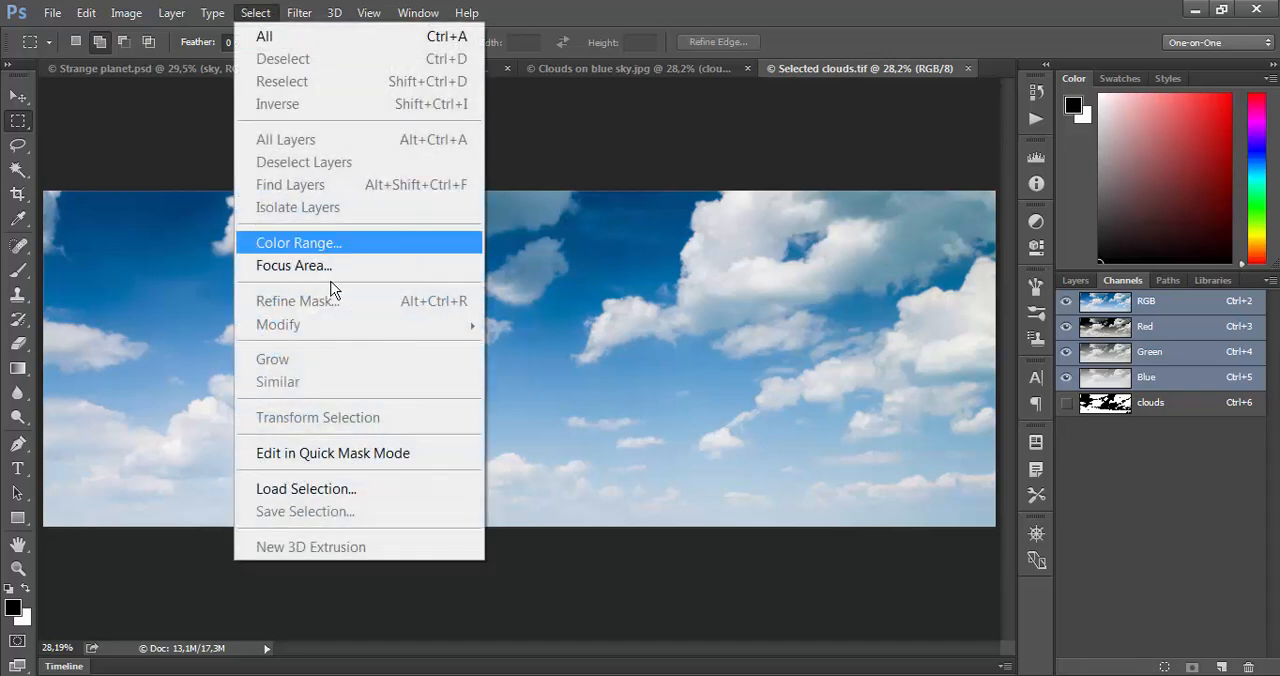
pyautogui.click(342, 488)
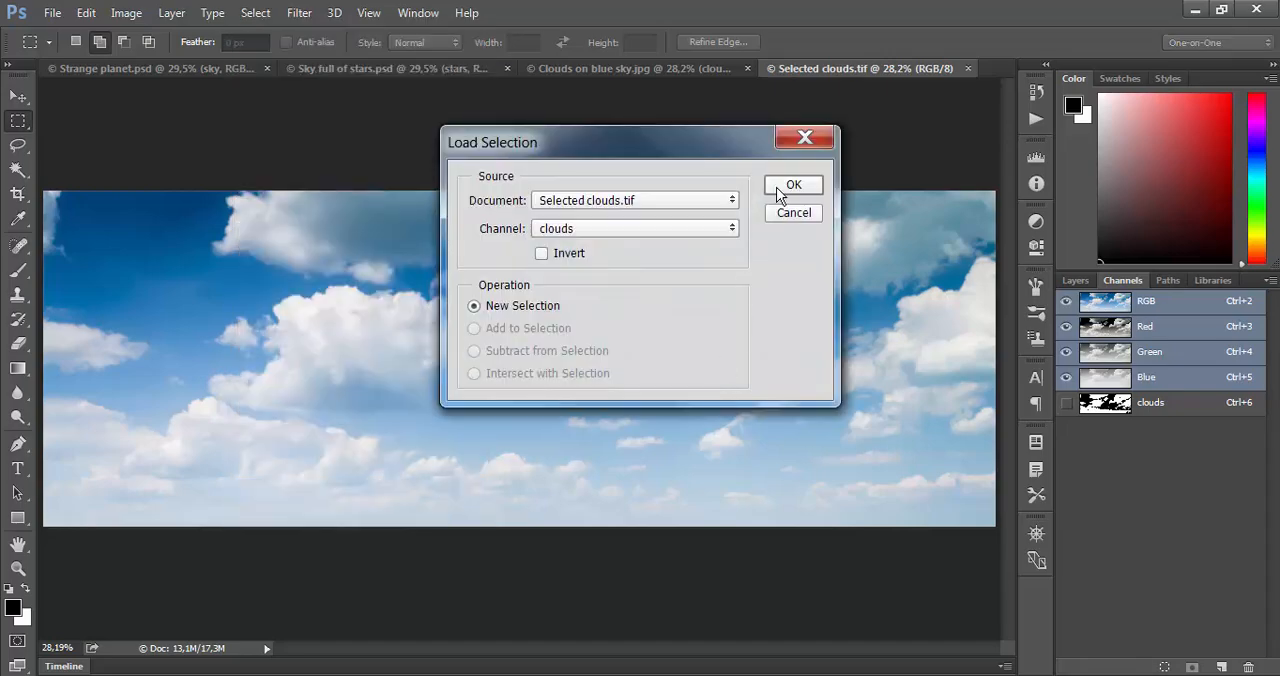
pyautogui.click(779, 187)
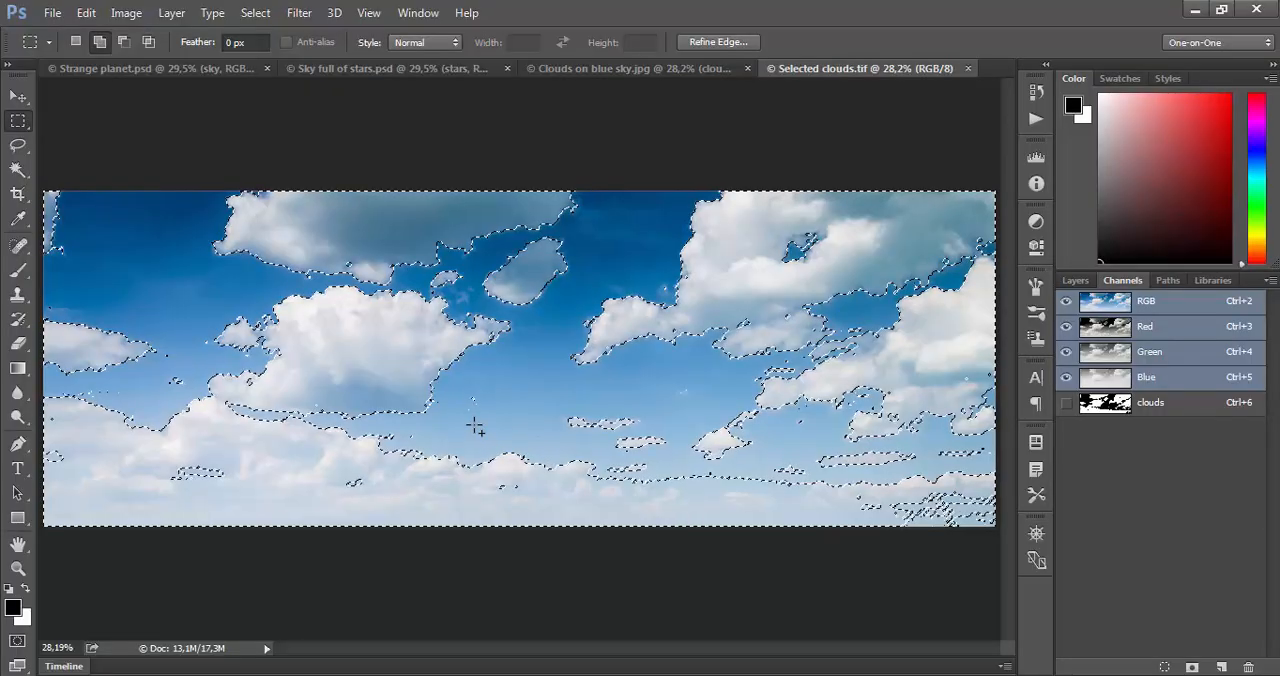
# - Compare the cloud selection outlines in Clouds on blue sky.jpg and Selected clouds.tif by switching between the two images
pyautogui.click(619, 69)
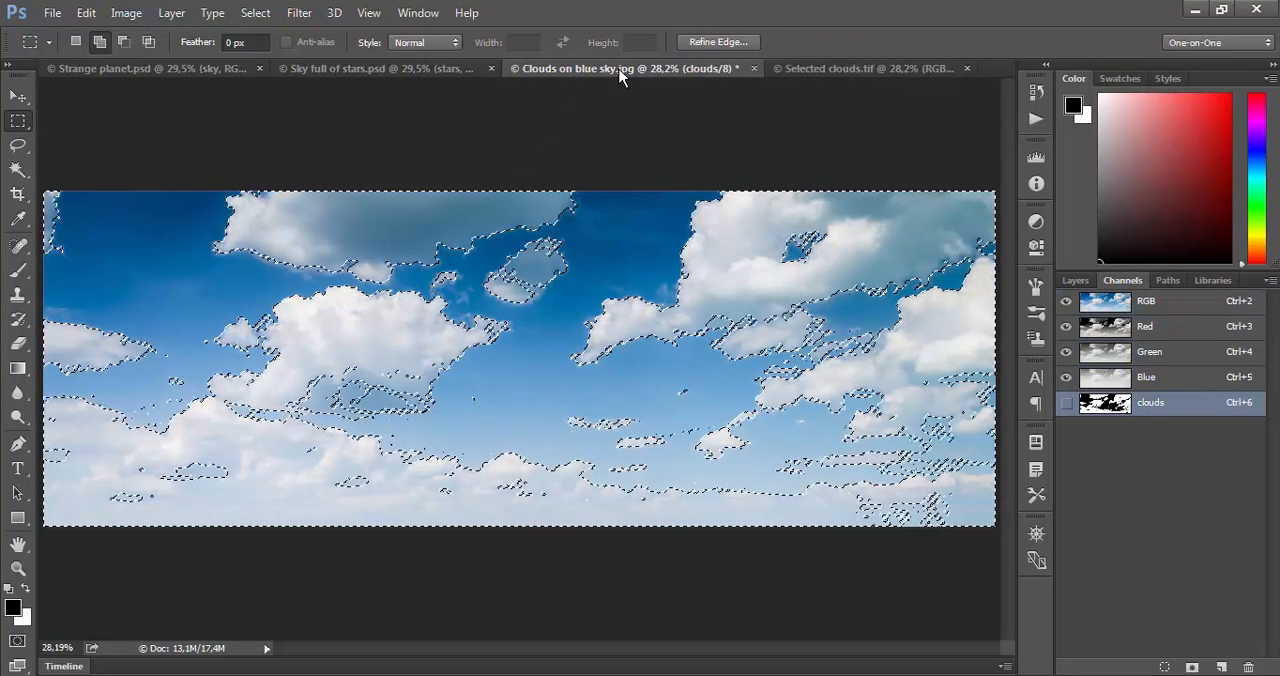
pyautogui.click(814, 67)
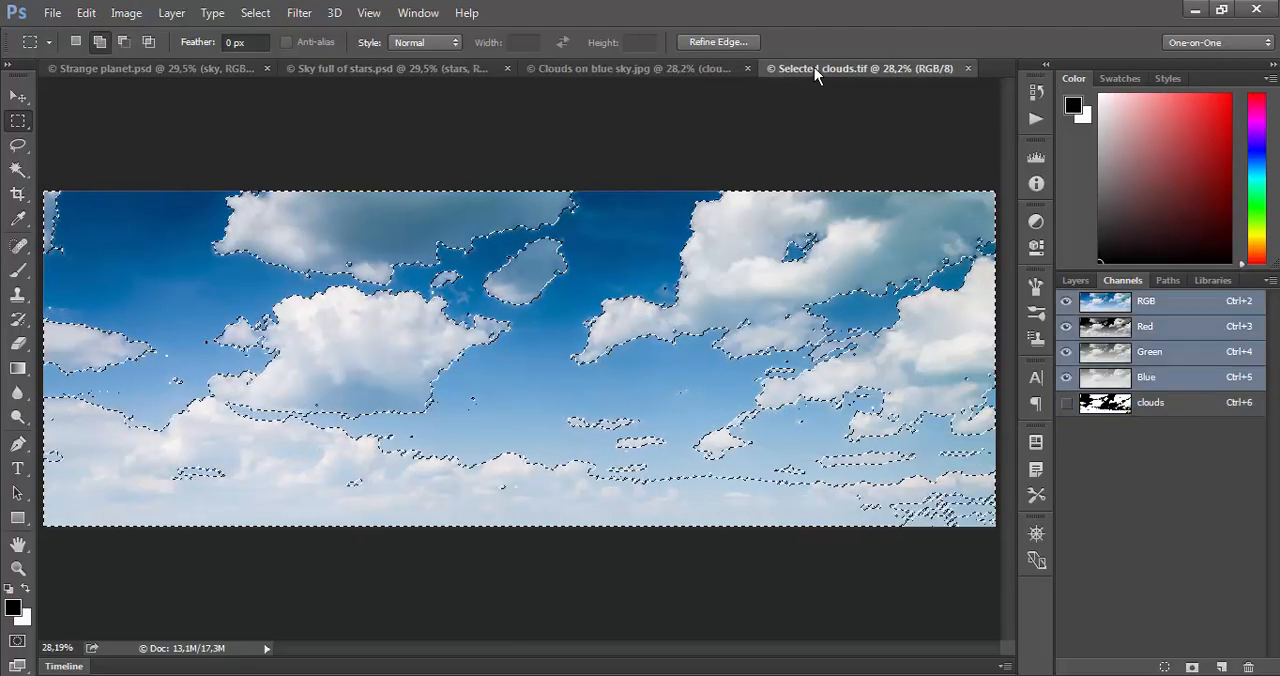
pyautogui.click(664, 67)
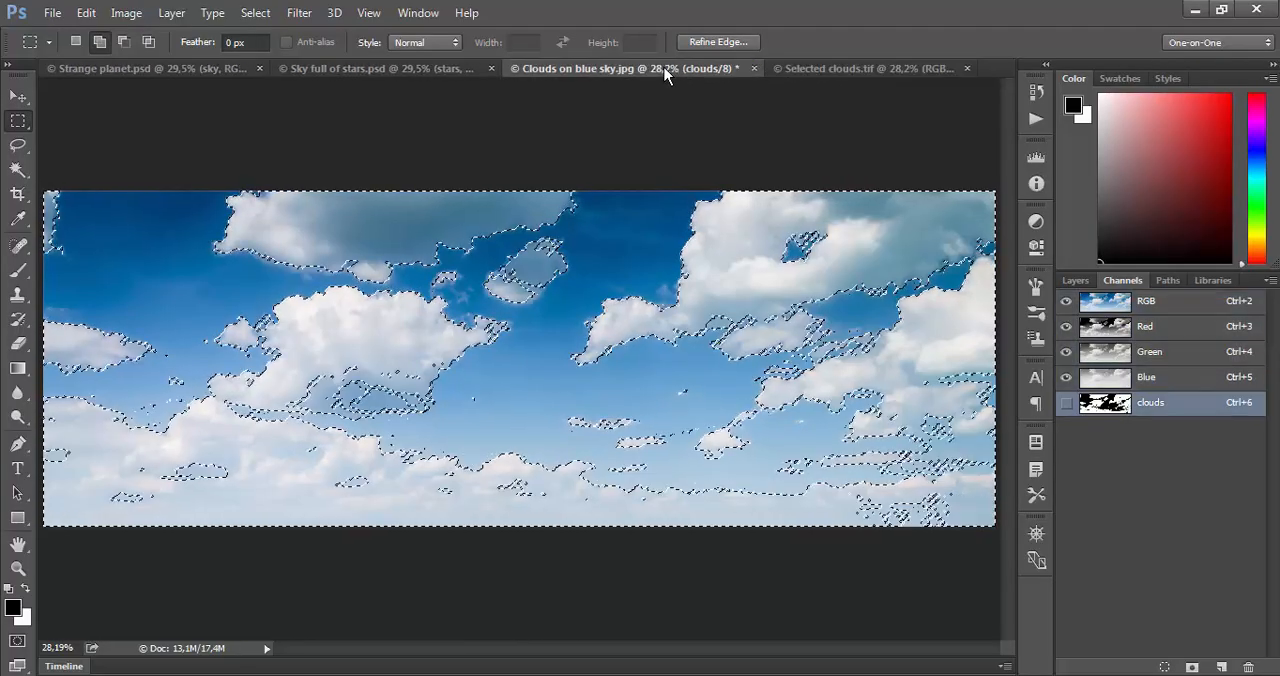
pyautogui.click(834, 70)
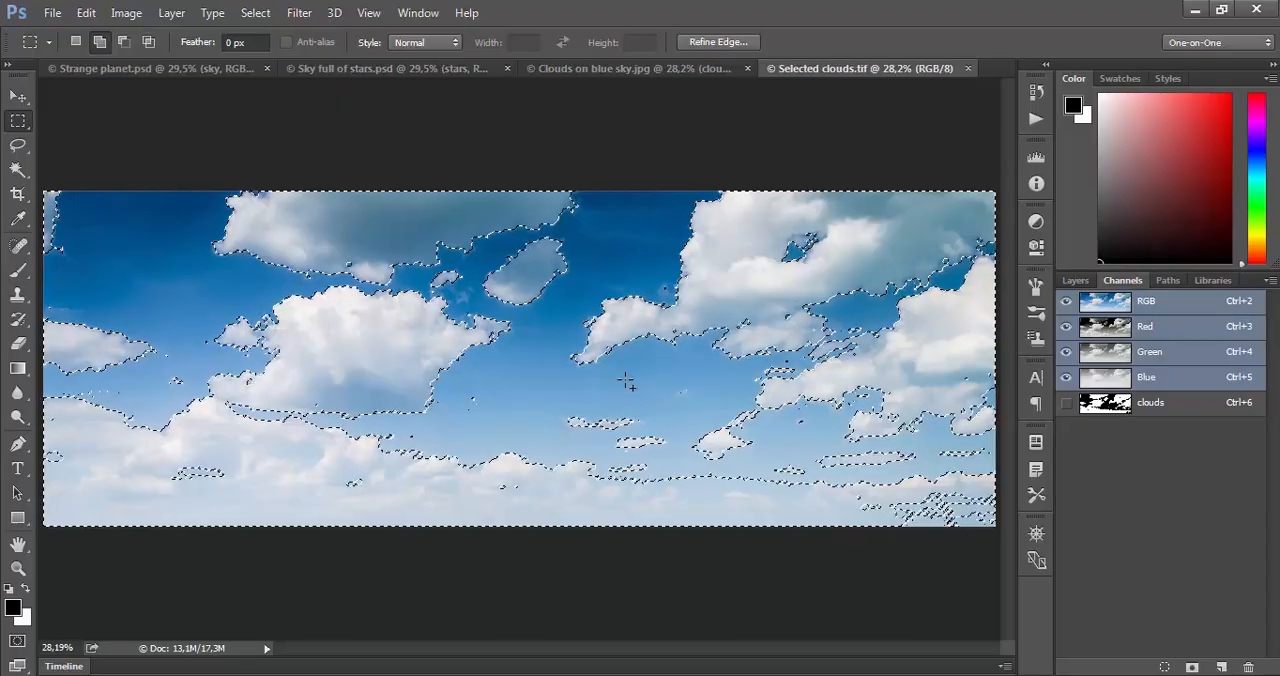